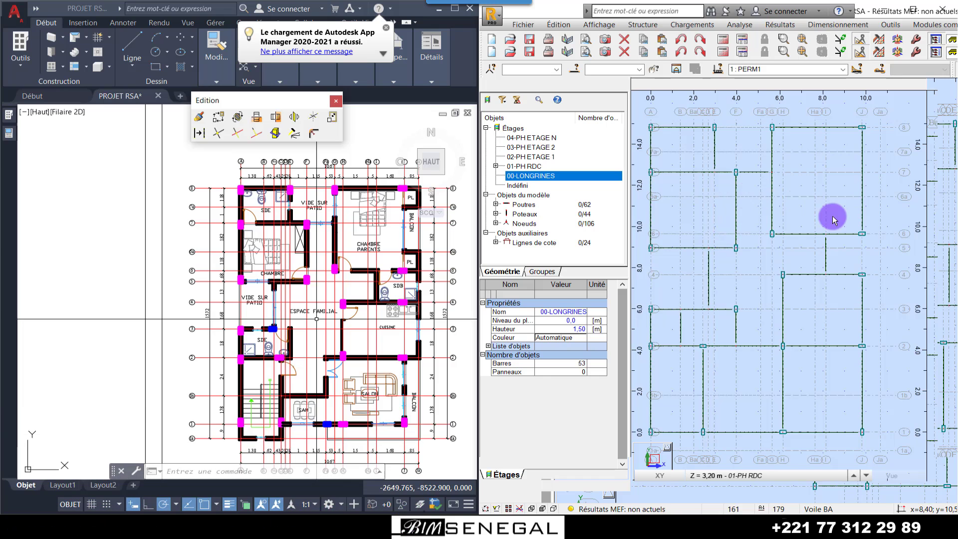
In AutoCAD, examine the upper-floor architectural plan, focusing on the column near the SDE on axis 3
scroll(815, 220, down, 1)
scroll(293, 242, down, 5)
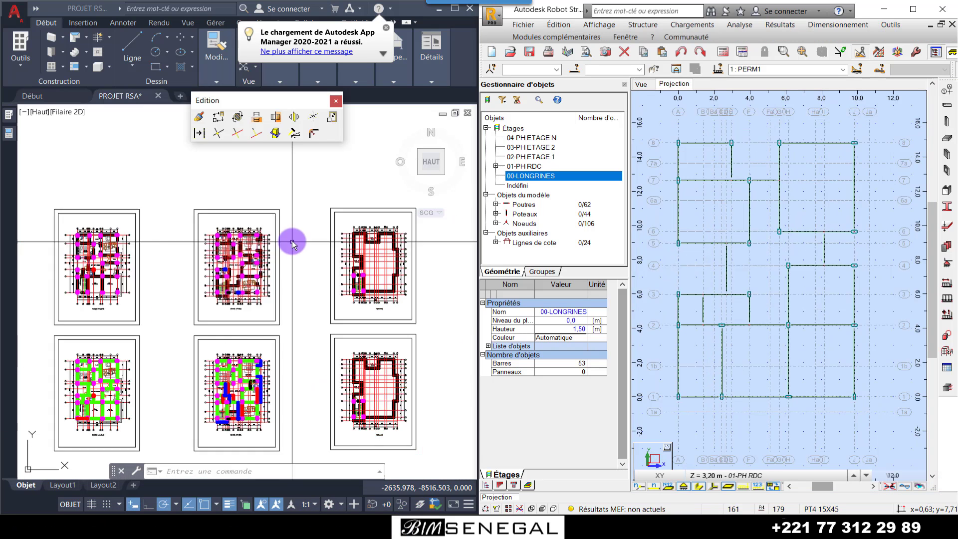
scroll(188, 225, up, 2)
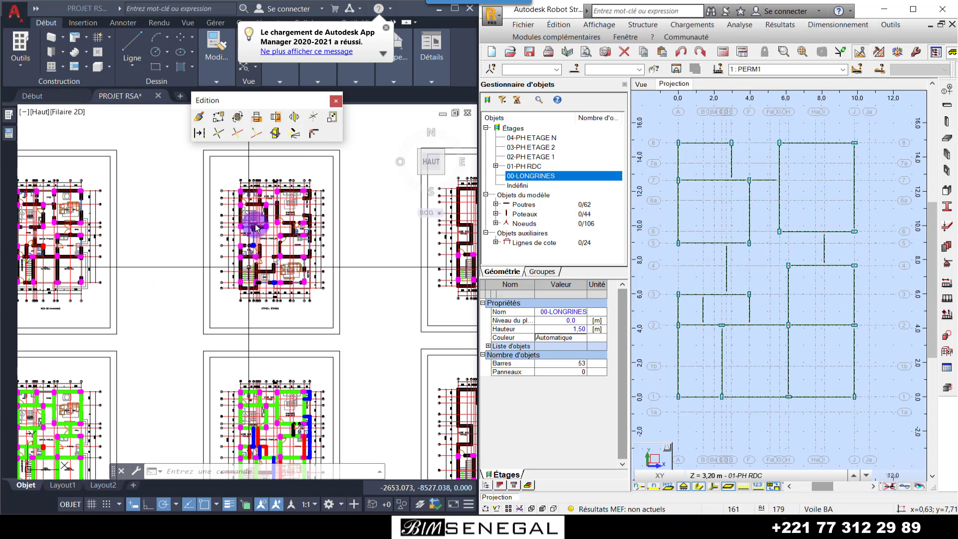
scroll(256, 228, up, 5)
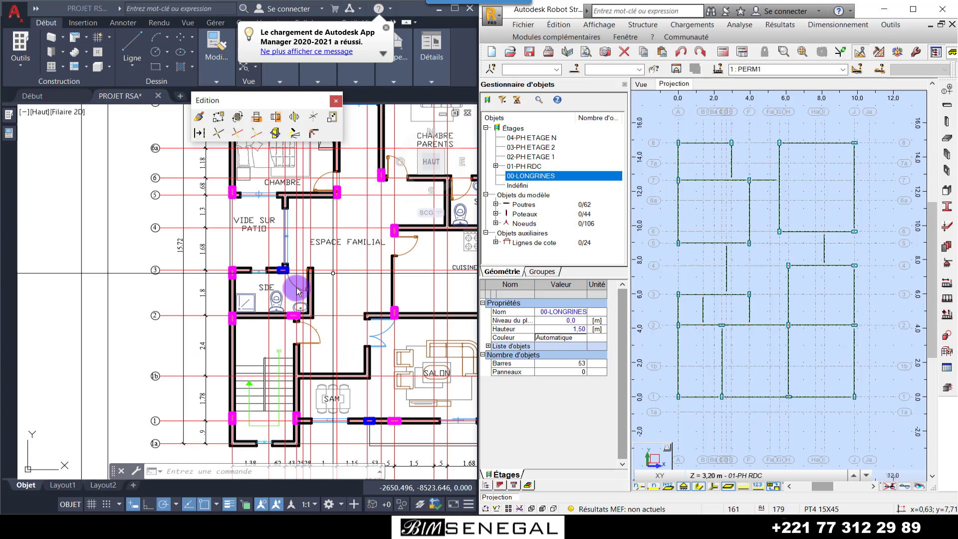
scroll(252, 311, down, 5)
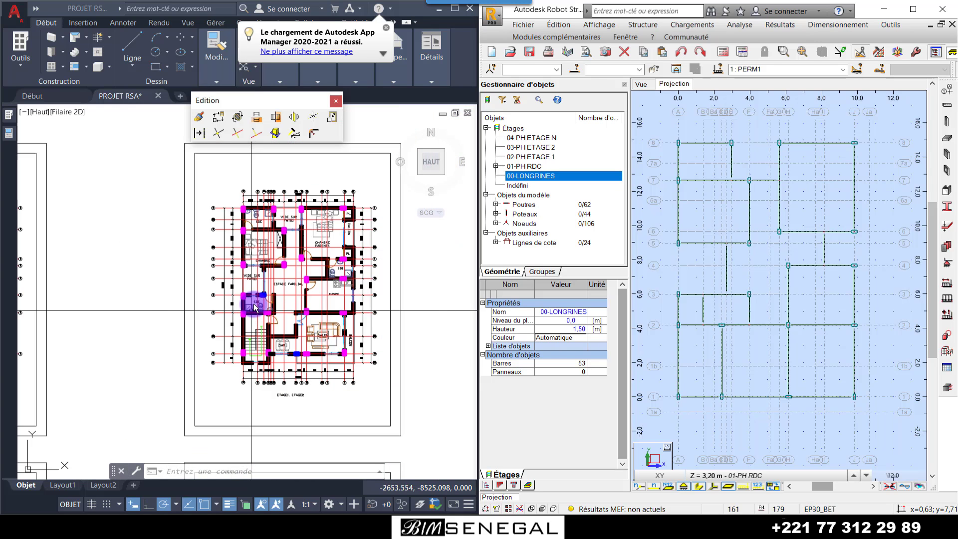
scroll(349, 231, up, 4)
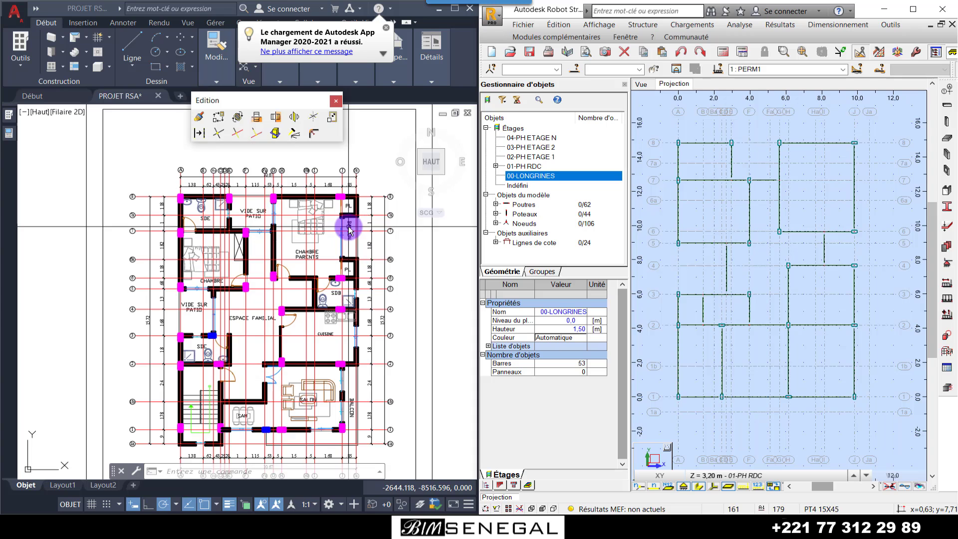
scroll(351, 193, down, 1)
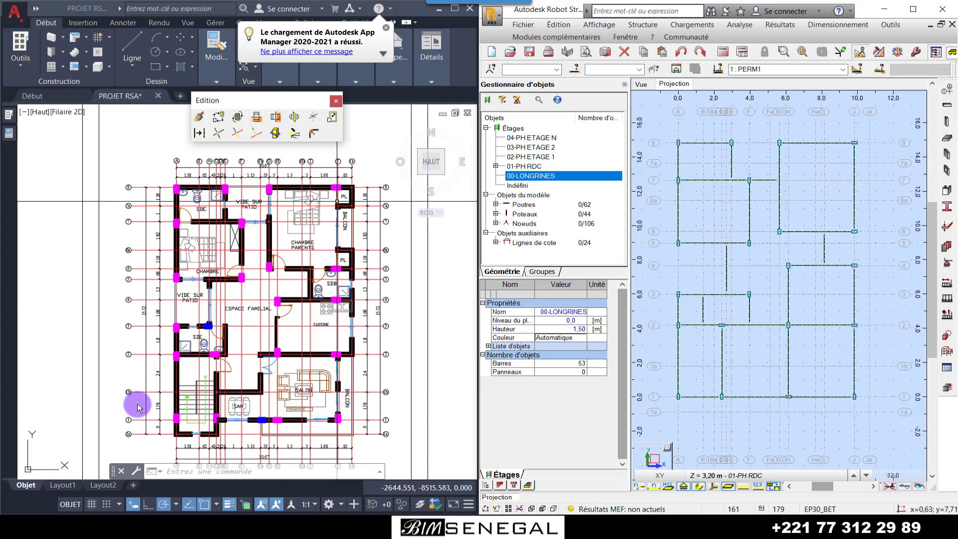
scroll(135, 400, up, 2)
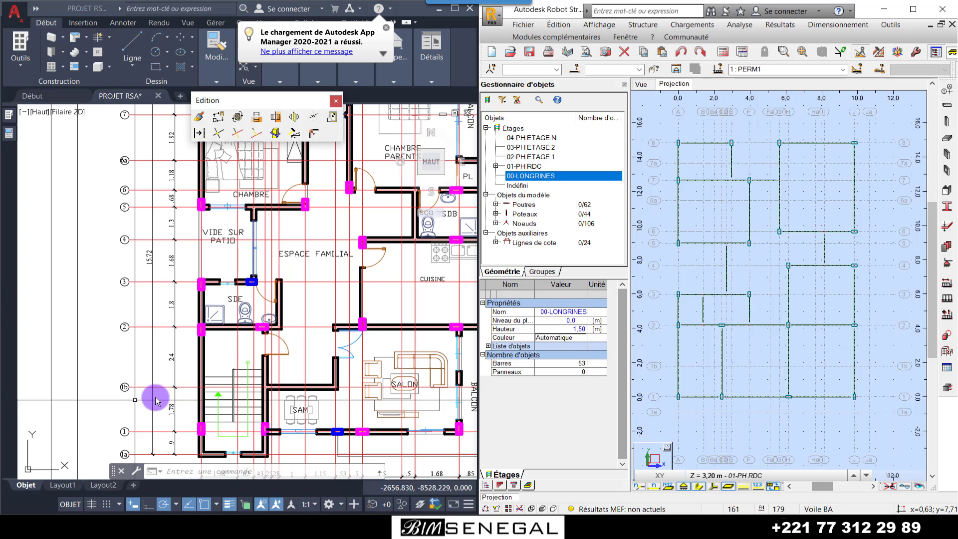
scroll(237, 275, up, 2)
scroll(240, 277, up, 2)
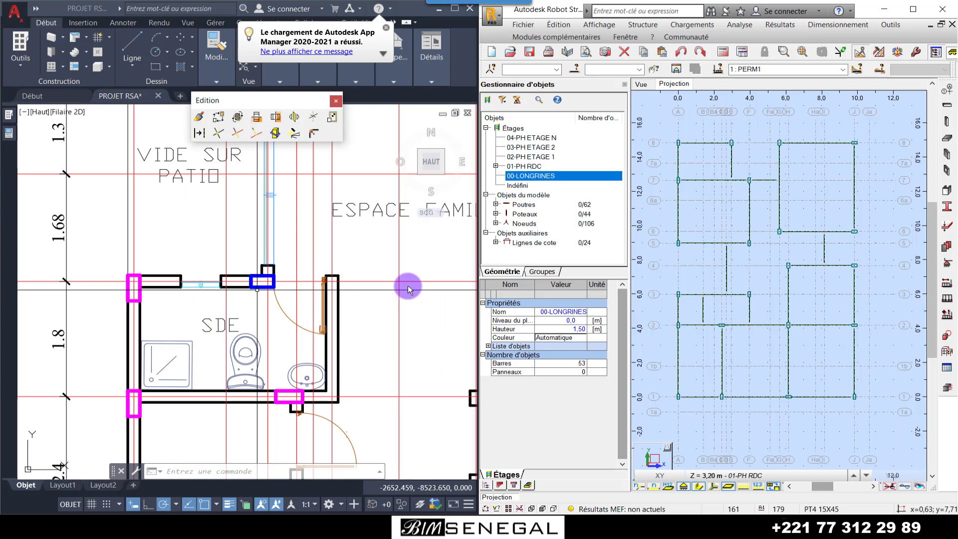
Examine the ground-floor architectural plan around the SDE and its corner column on axis 3
scroll(407, 284, down, 5)
scroll(177, 300, up, 4)
scroll(177, 299, up, 4)
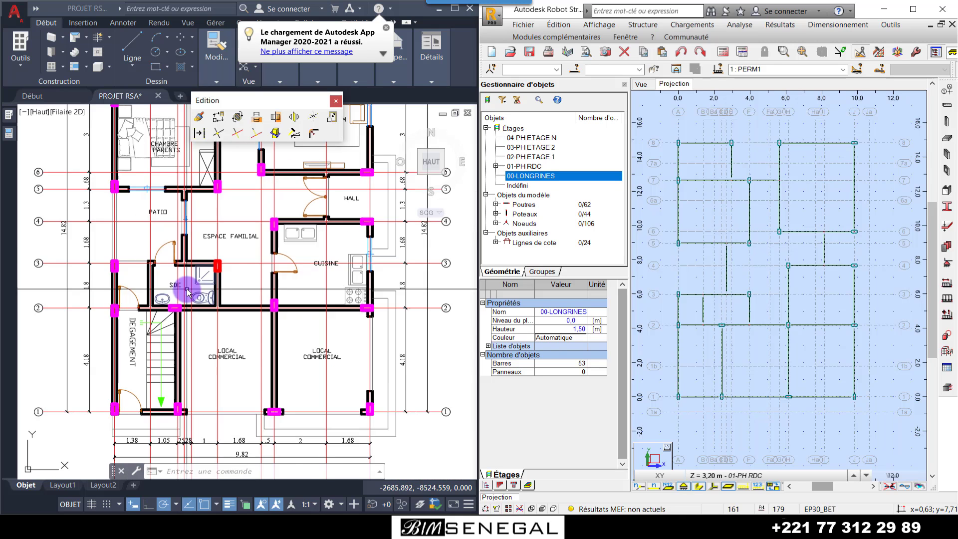
scroll(210, 269, down, 3)
scroll(217, 249, up, 3)
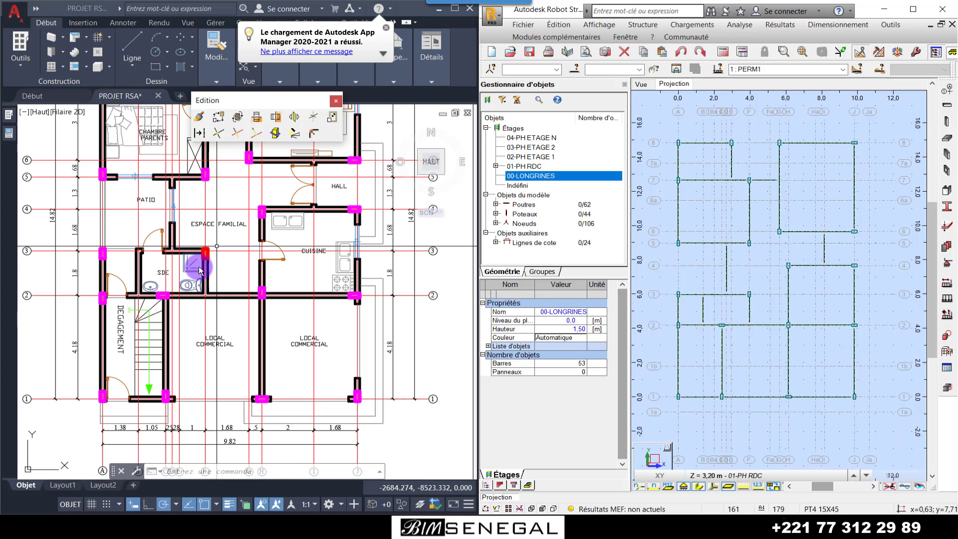
scroll(176, 257, down, 6)
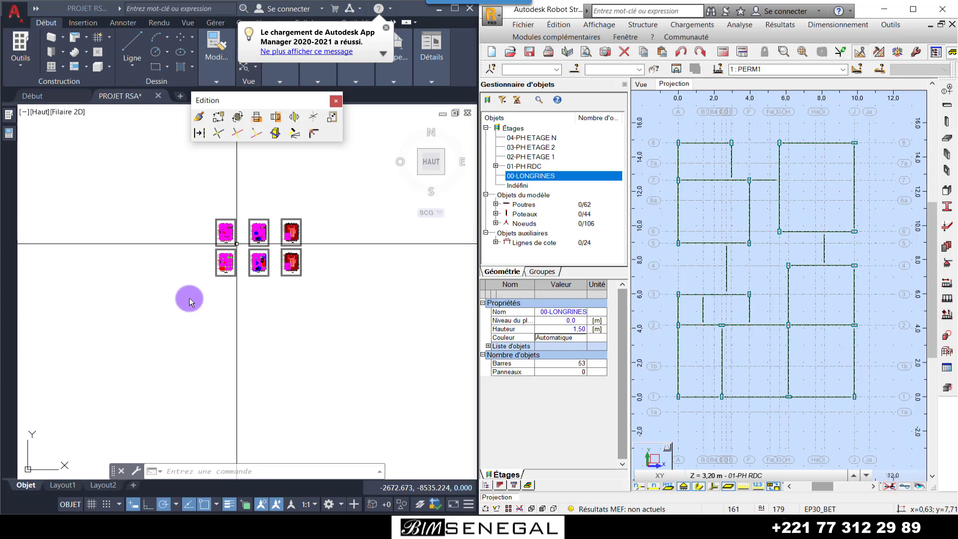
Compare the ground-floor beam layout around the SDE with the column at axes F and 3 in the Robot model's 01-PH RDC view
scroll(214, 269, up, 2)
scroll(216, 259, up, 5)
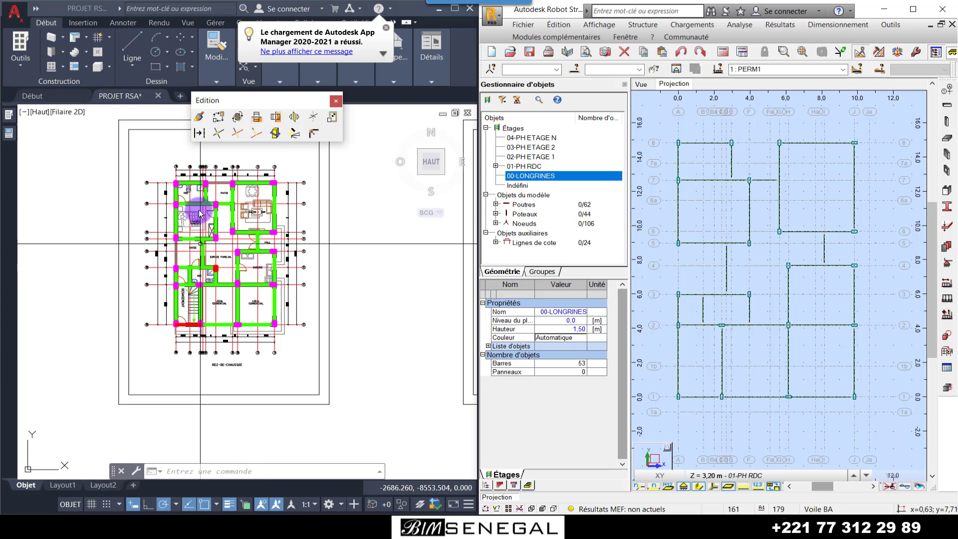
scroll(200, 214, up, 2)
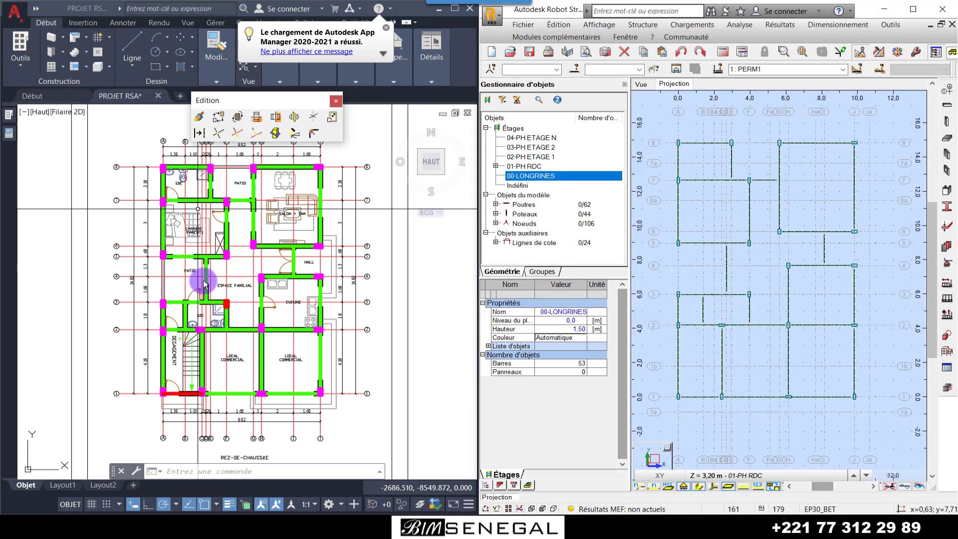
scroll(205, 307, up, 4)
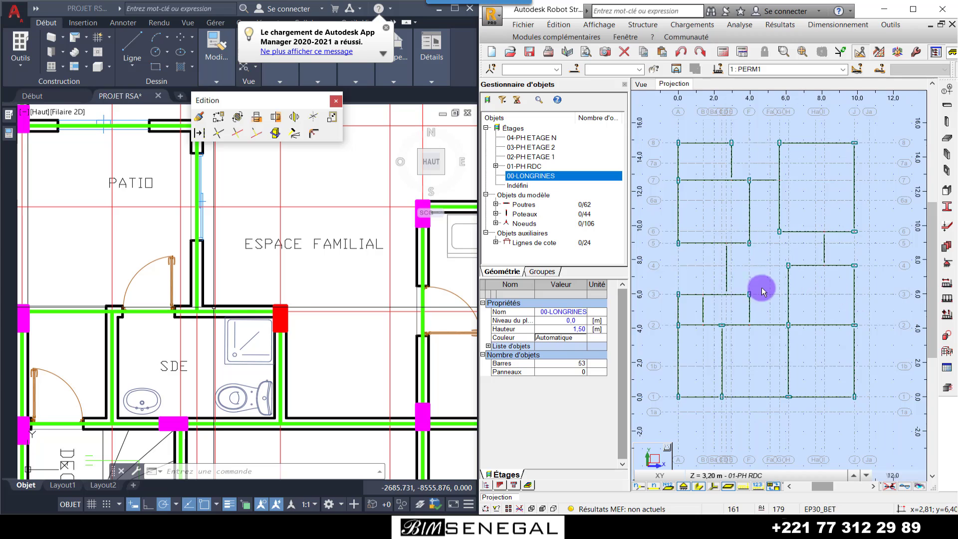
scroll(756, 294, up, 2)
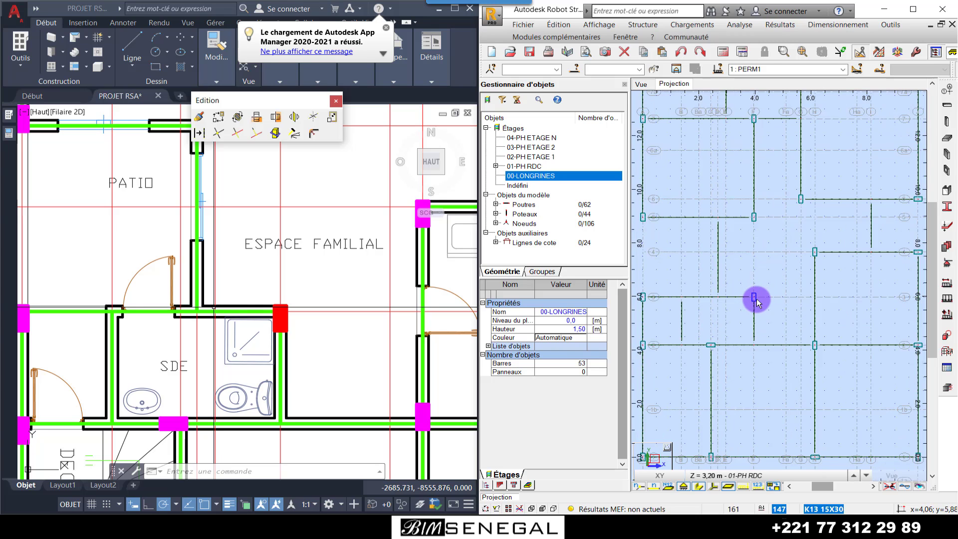
scroll(432, 343, down, 2)
scroll(357, 343, up, 2)
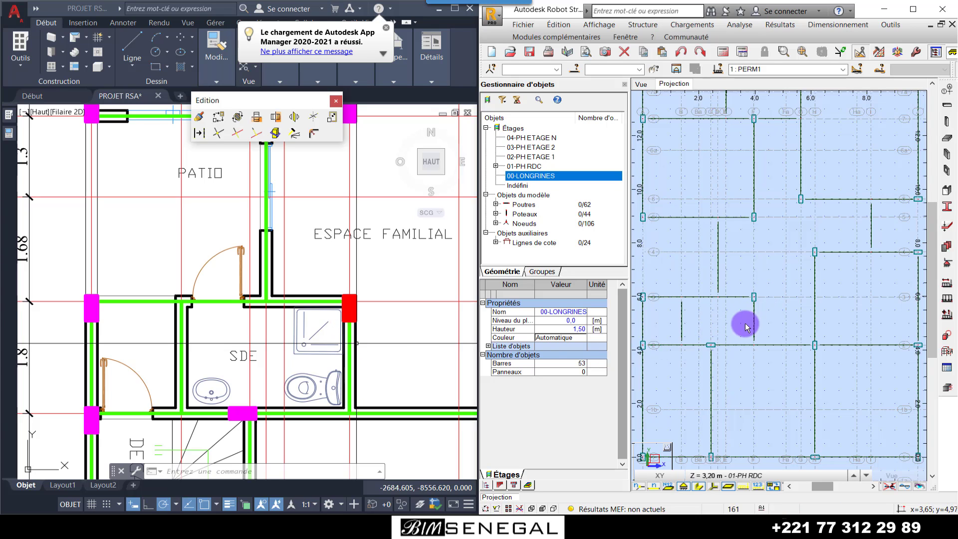
Examine the ETAGE1, ETAGE2 beam layout in AutoCAD, checking the blue and red beams between axes 2 and 5 around the SDE and patio void
scroll(220, 342, down, 8)
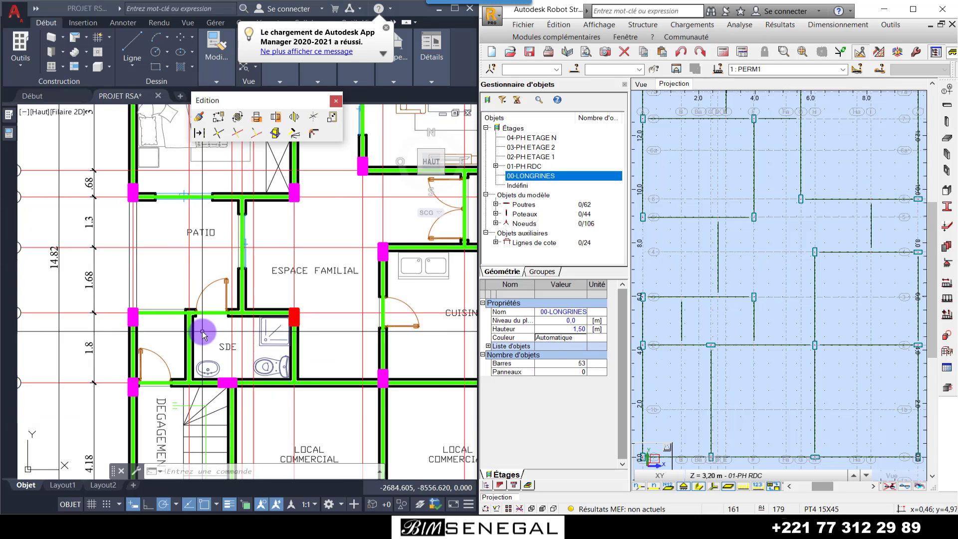
scroll(350, 290, up, 6)
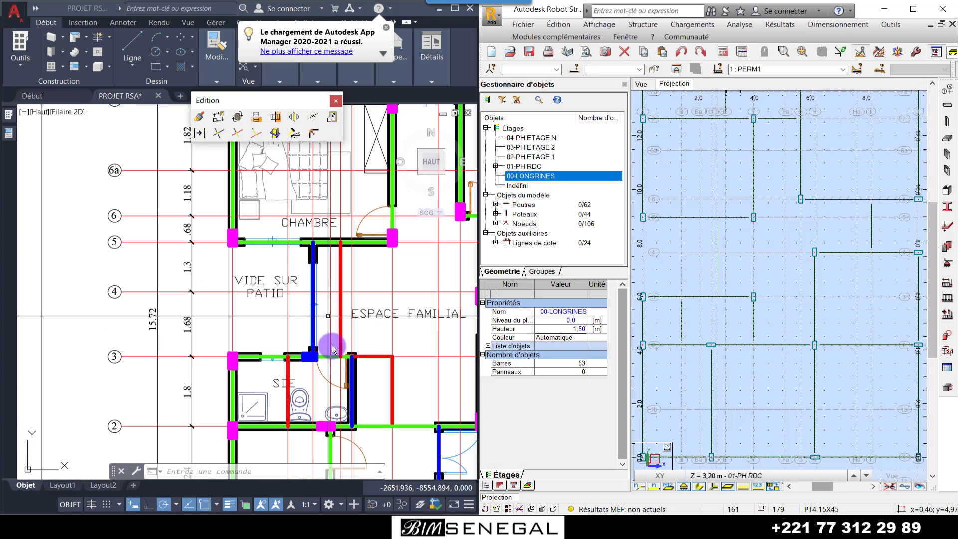
scroll(310, 317, down, 1)
scroll(306, 313, up, 1)
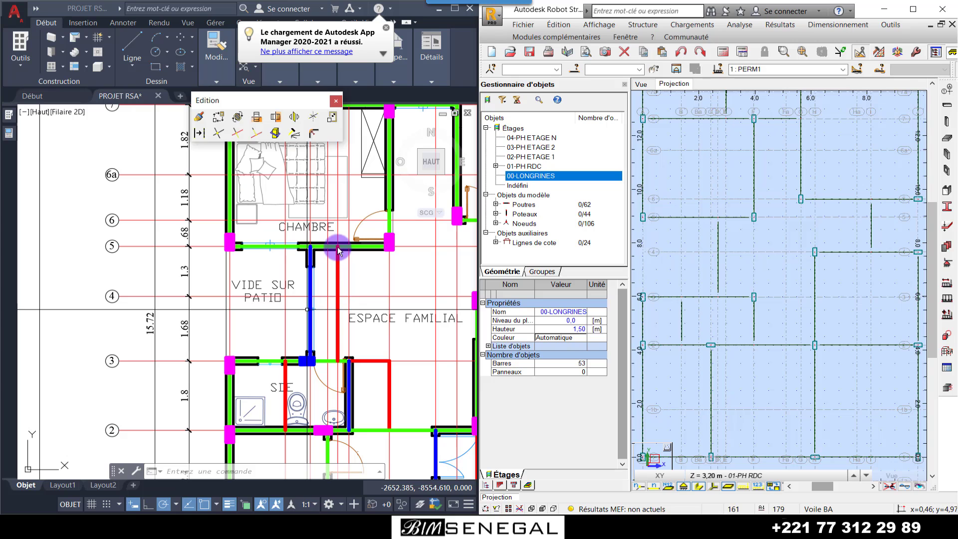
scroll(336, 274, down, 2)
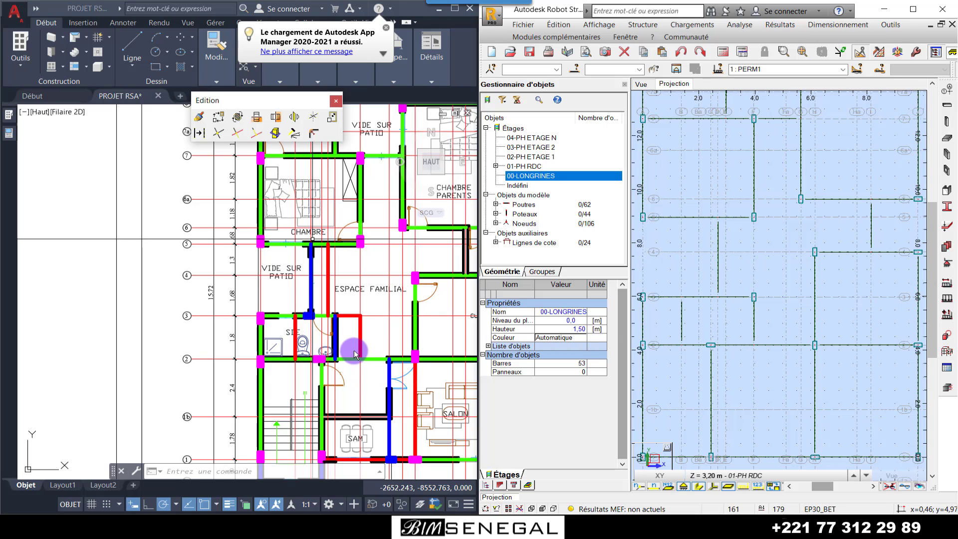
scroll(351, 337, up, 2)
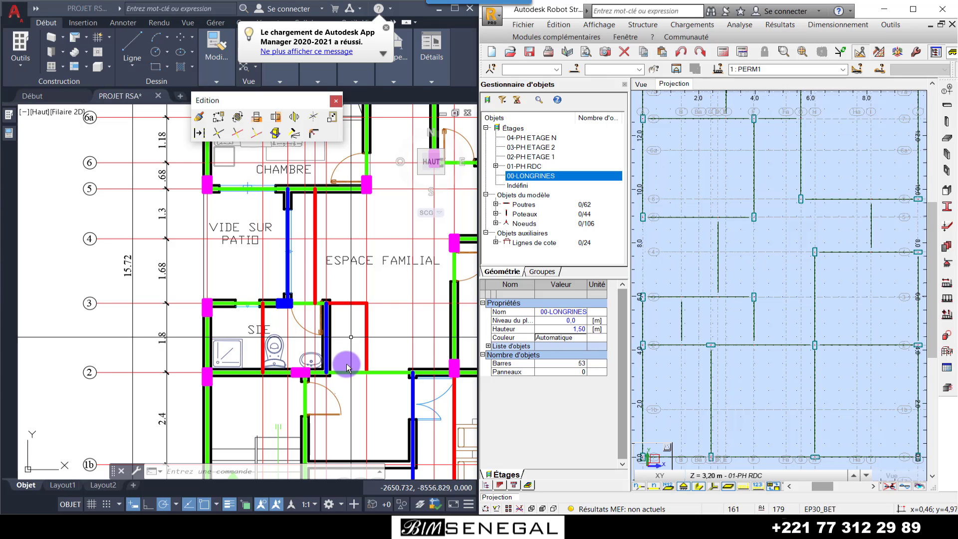
scroll(351, 337, down, 1)
scroll(300, 274, up, 1)
scroll(310, 227, down, 3)
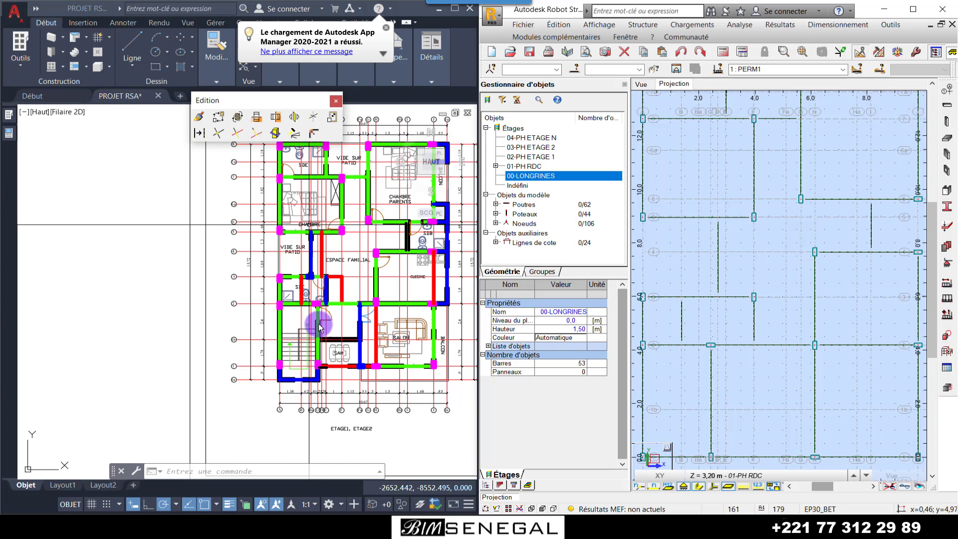
scroll(319, 327, up, 2)
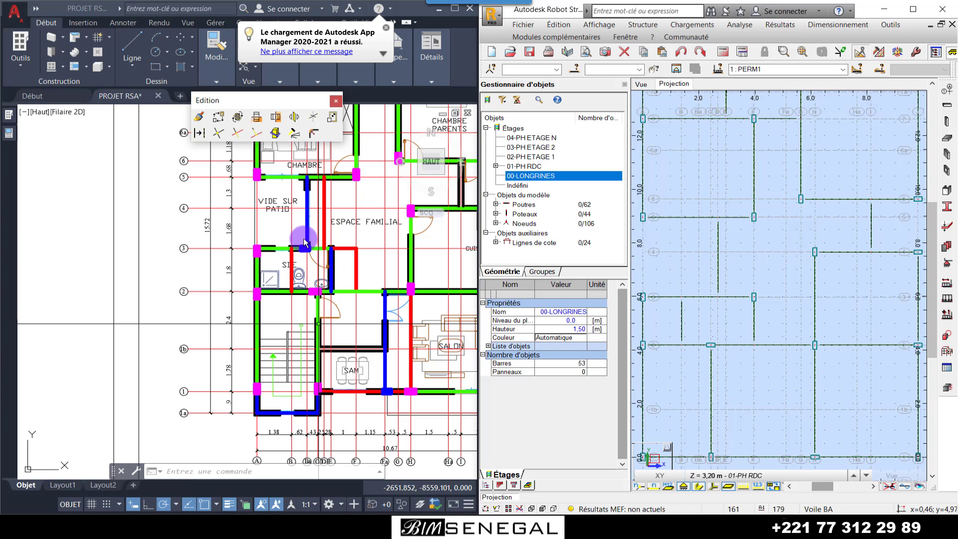
scroll(306, 242, down, 1)
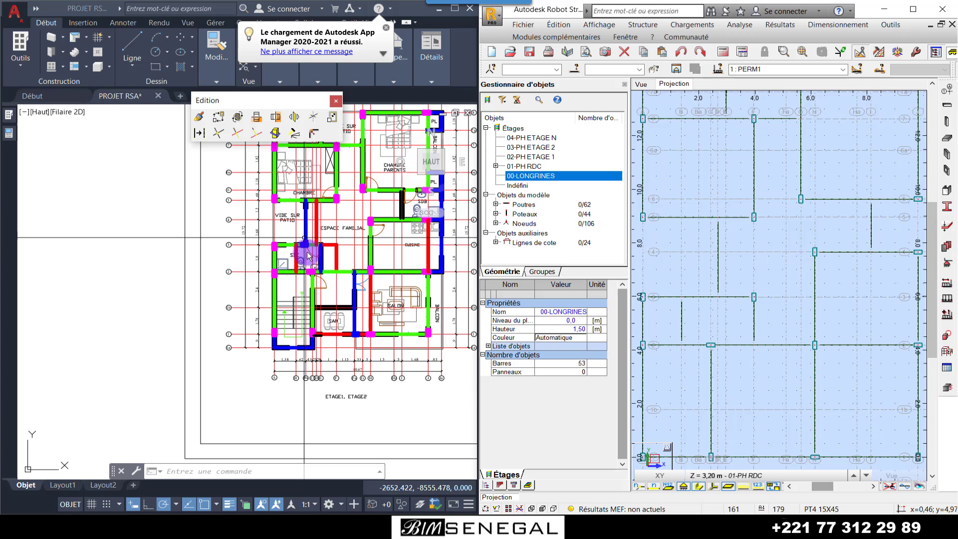
scroll(308, 255, up, 5)
scroll(313, 264, down, 5)
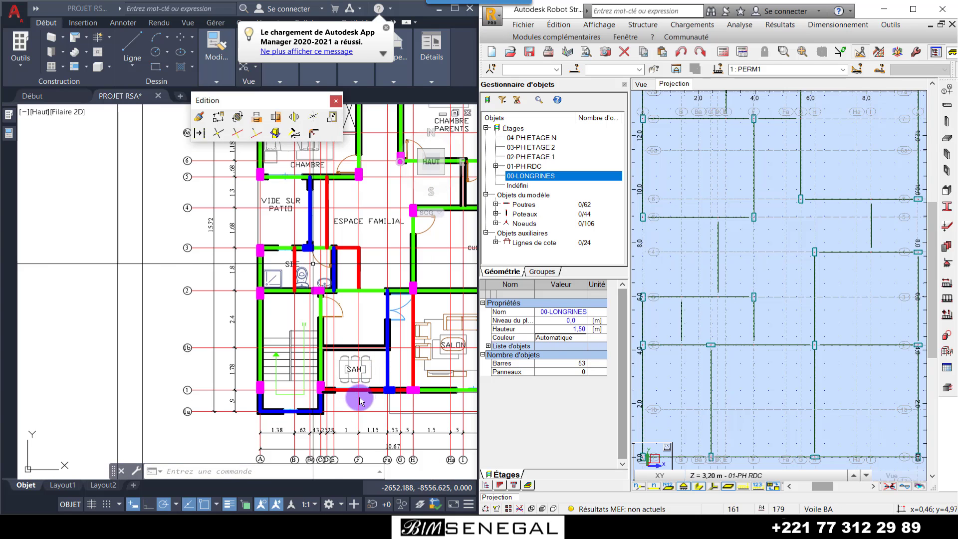
Examine the blue beams projecting beyond the stairwell between axes 1 and 1a on the ETAGE1, ETAGE2 plan
scroll(270, 435, up, 4)
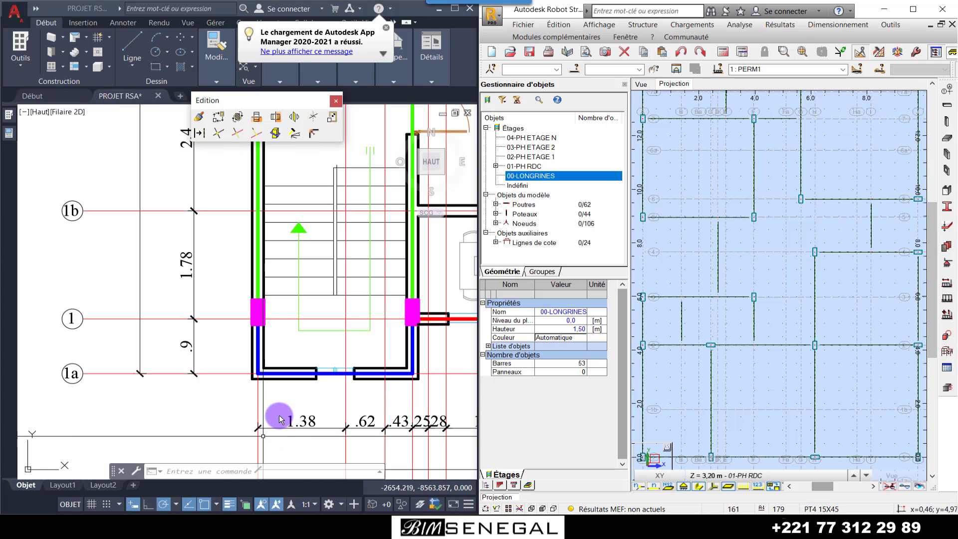
scroll(235, 392, down, 2)
scroll(371, 384, up, 2)
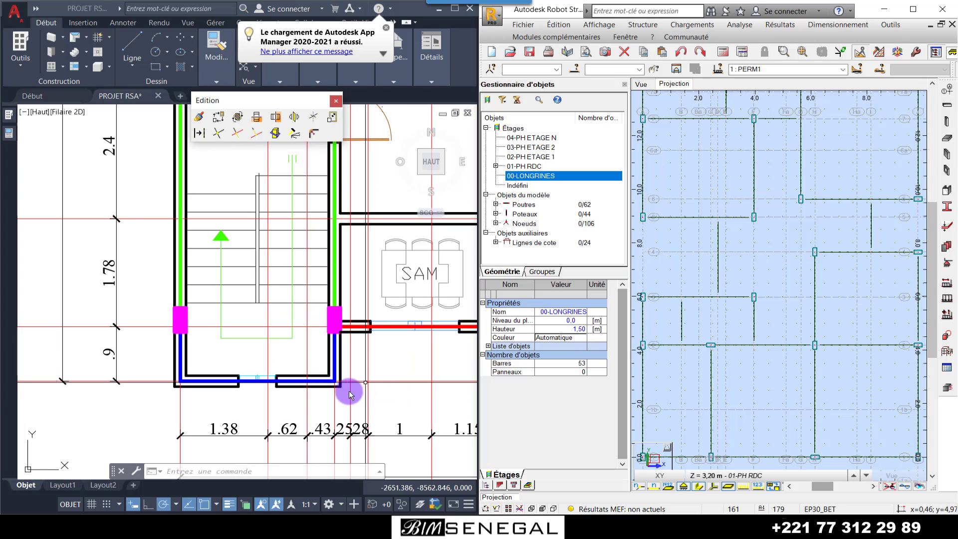
scroll(302, 404, down, 1)
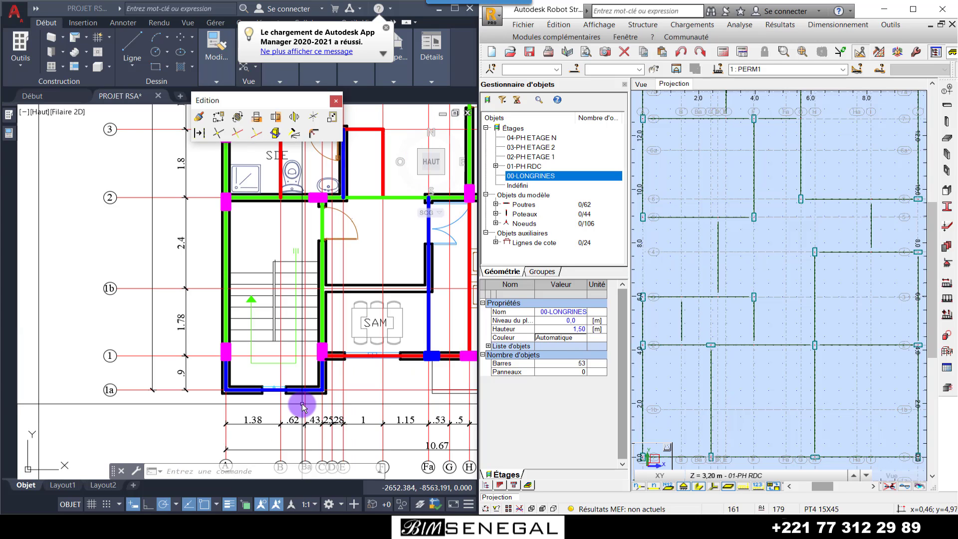
scroll(319, 312, down, 1)
scroll(315, 324, down, 1)
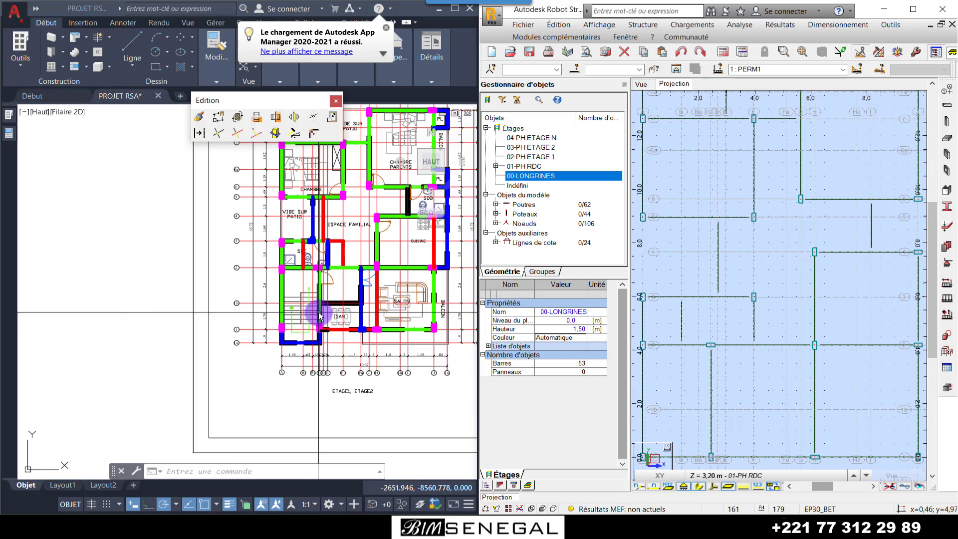
scroll(296, 321, up, 1)
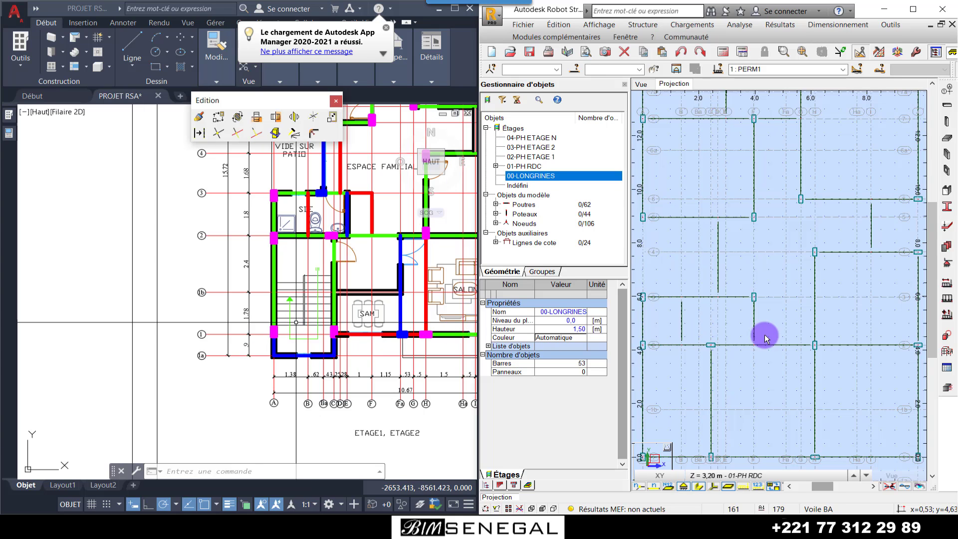
Compare the stairwell bay along axis 1 in the Robot model with the red beam on the ground-floor plan in AutoCAD
scroll(765, 279, down, 1)
scroll(744, 320, up, 1)
scroll(679, 418, up, 1)
scroll(688, 412, up, 1)
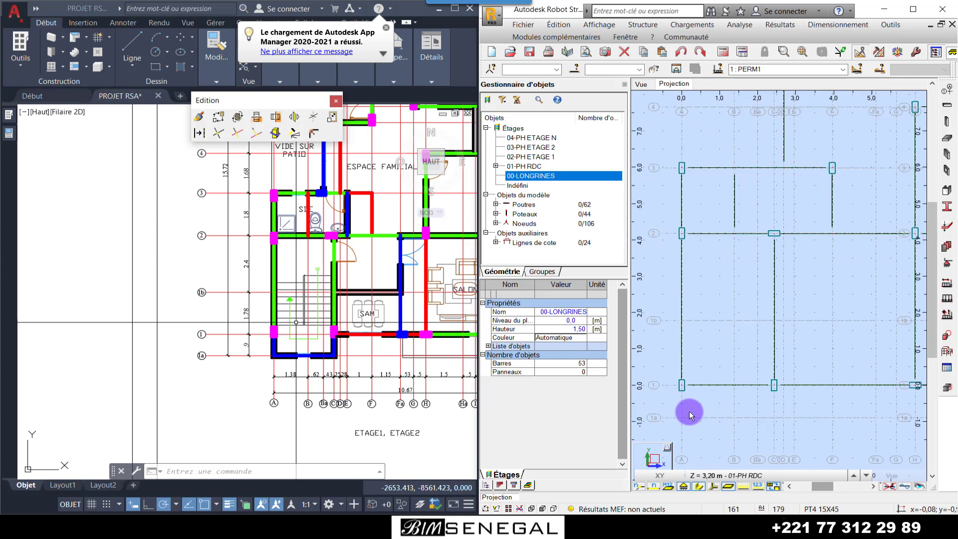
scroll(696, 409, up, 1)
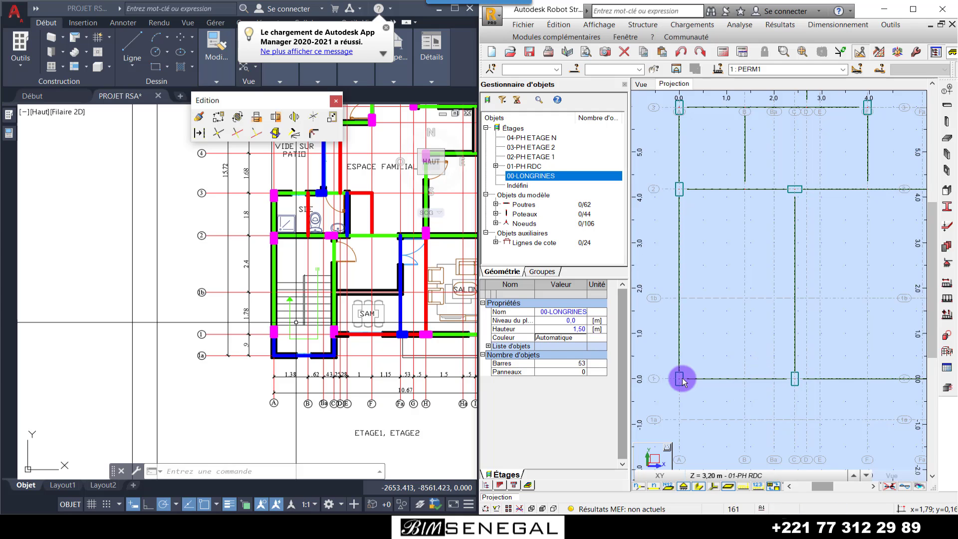
scroll(399, 339, down, 3)
scroll(285, 320, up, 3)
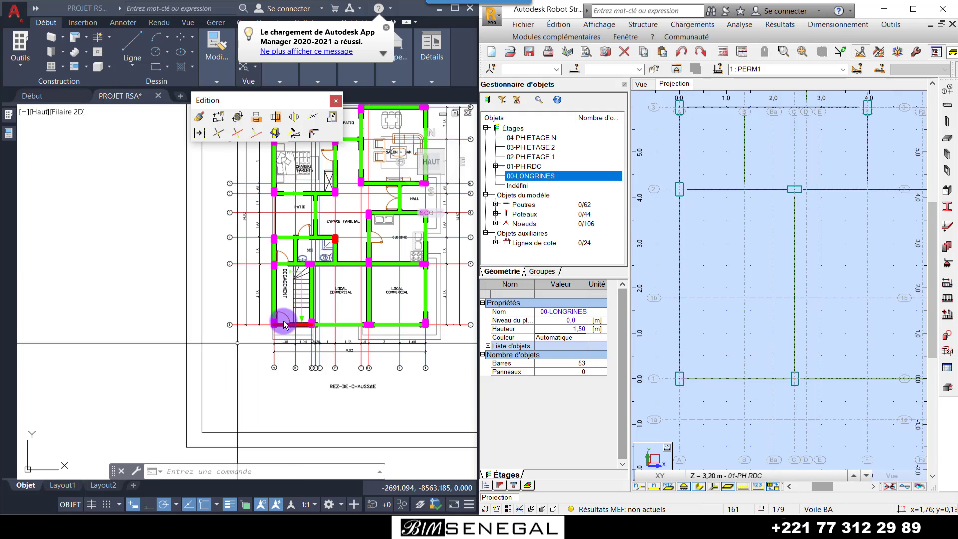
scroll(327, 328, up, 5)
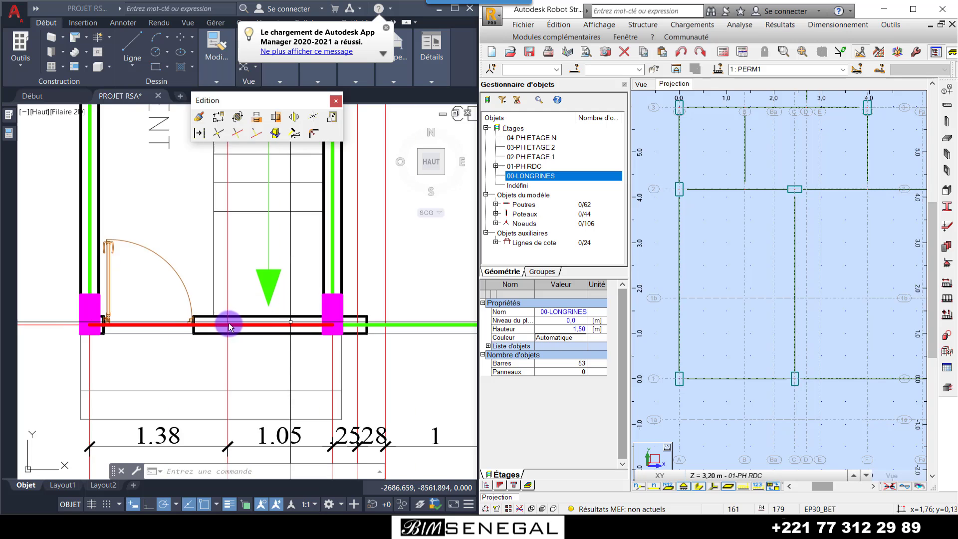
scroll(113, 337, down, 8)
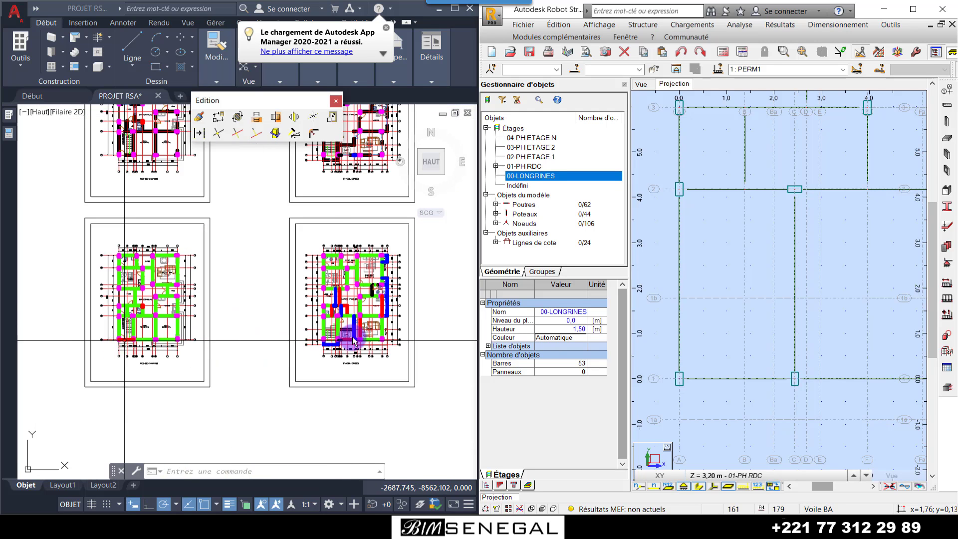
Check the stairwell bay on the upper-floor plan, then delete the beam along axis 1 between axes A and C in Robot
scroll(300, 344, up, 3)
scroll(298, 348, up, 2)
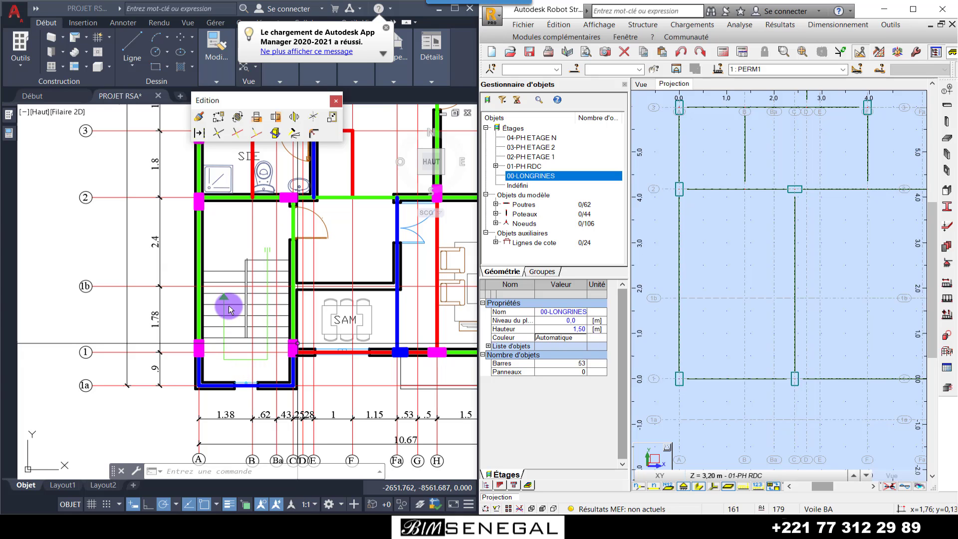
scroll(269, 355, up, 4)
scroll(277, 332, down, 2)
scroll(254, 333, up, 2)
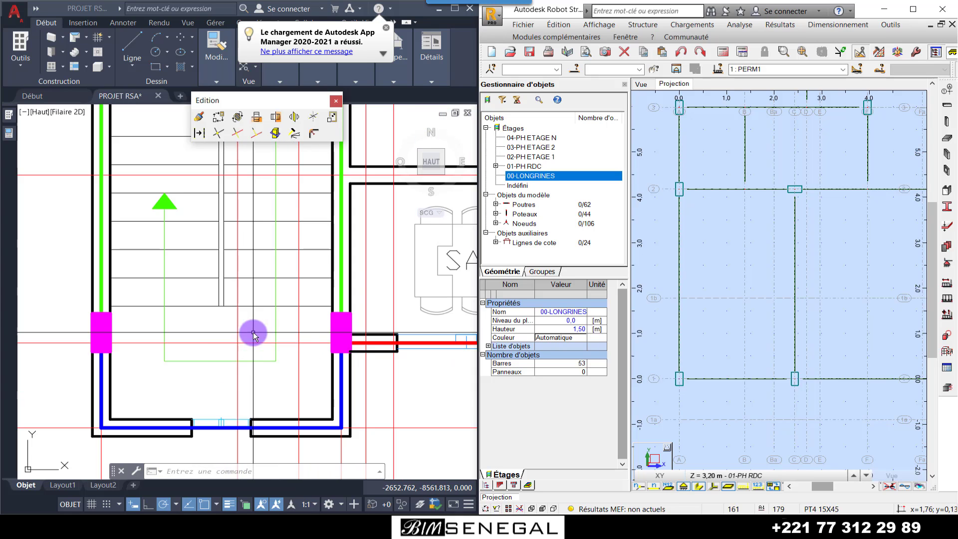
click(717, 381)
scroll(717, 380, up, 1)
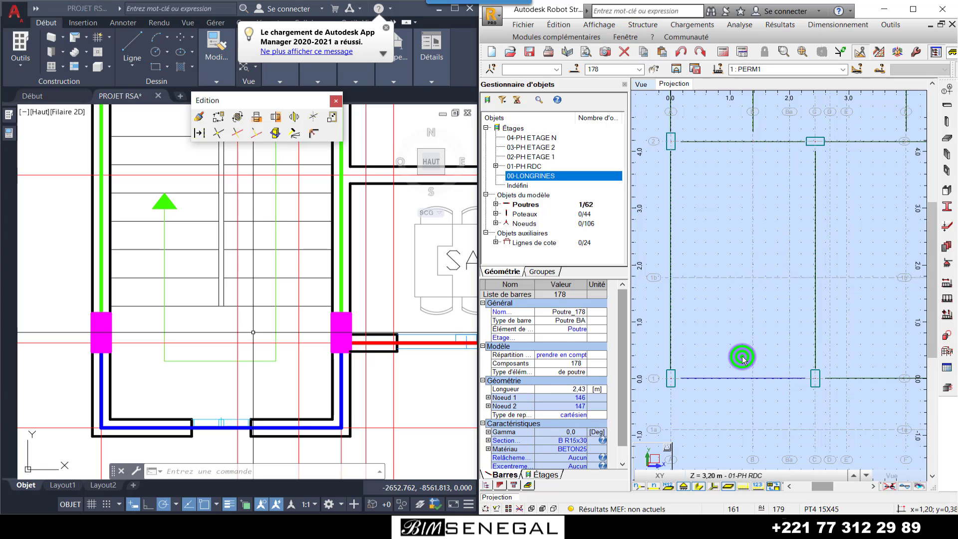
drag(737, 406, 704, 331)
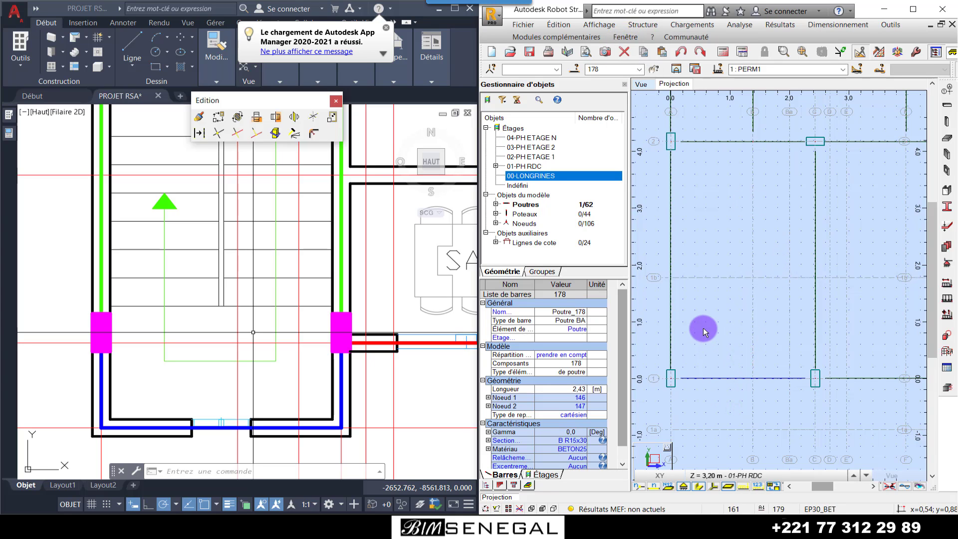
click(625, 52)
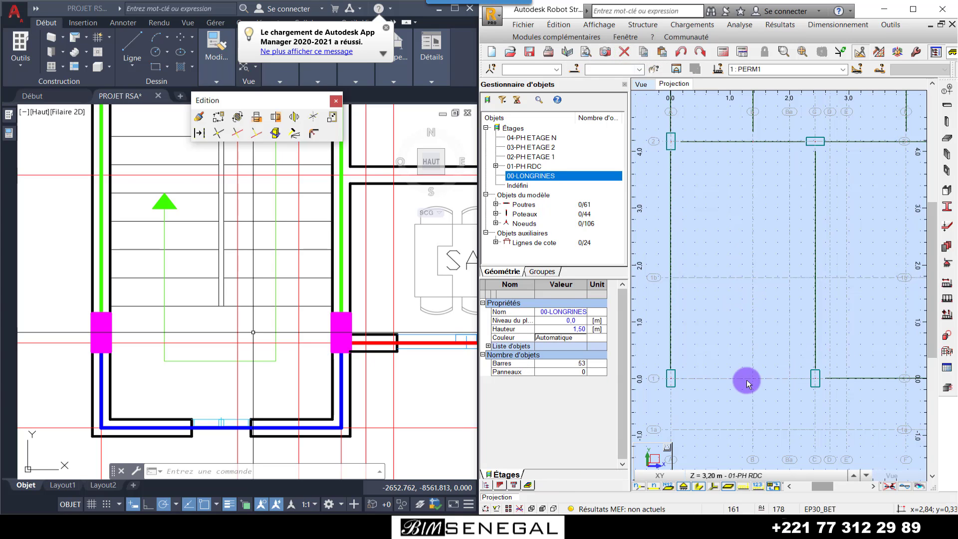
click(751, 476)
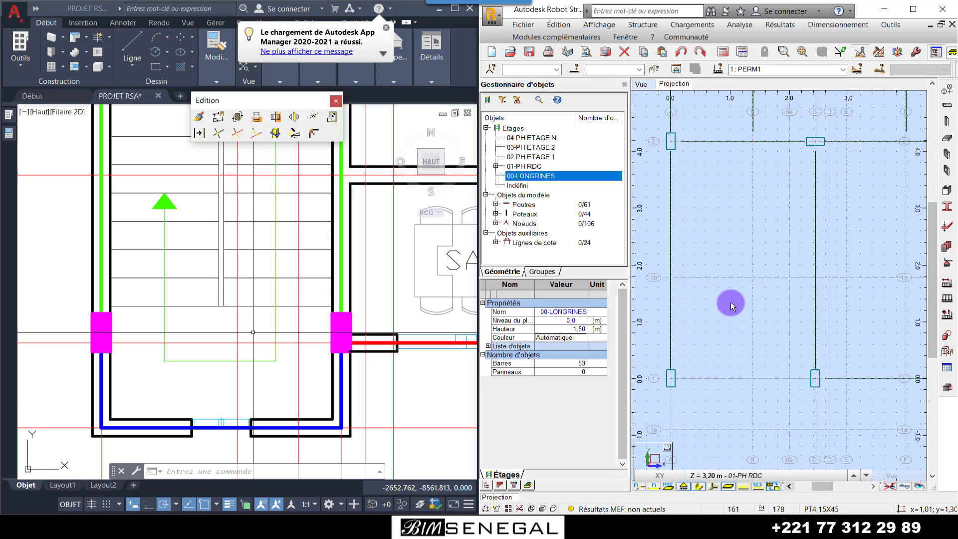
Check the blue beams projecting past the stairwell to axis 1a in AutoCAD, and open the beam definition in Robot
scroll(702, 302, down, 1)
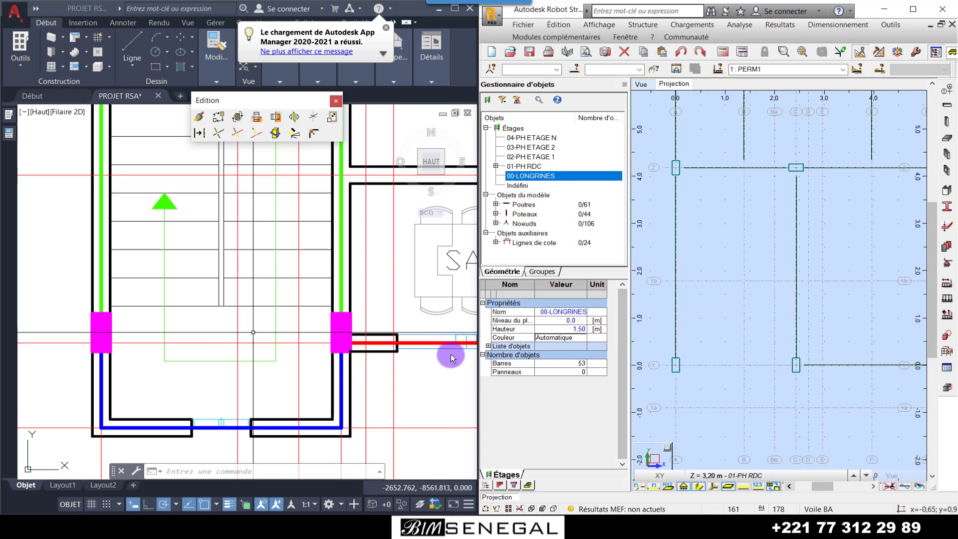
scroll(250, 400, down, 2)
scroll(186, 418, up, 2)
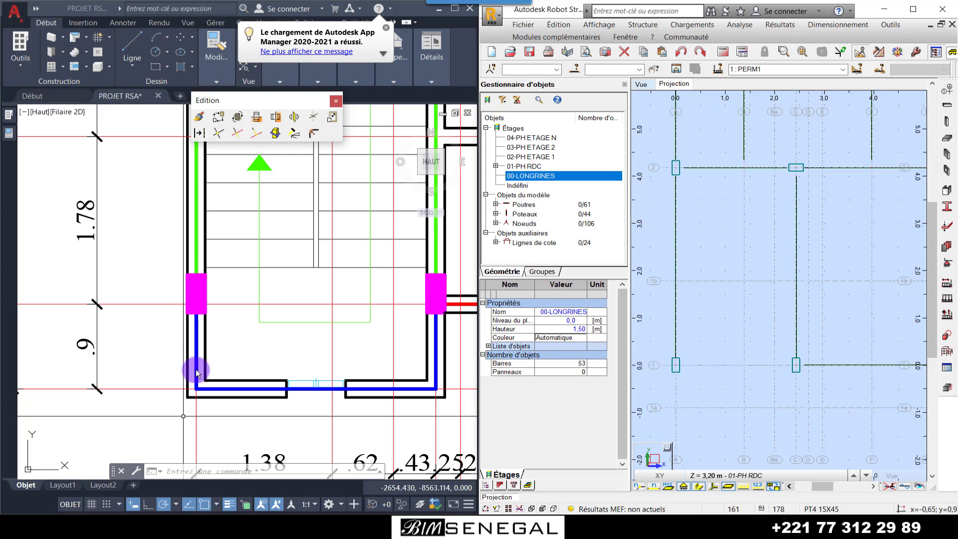
scroll(166, 352, down, 2)
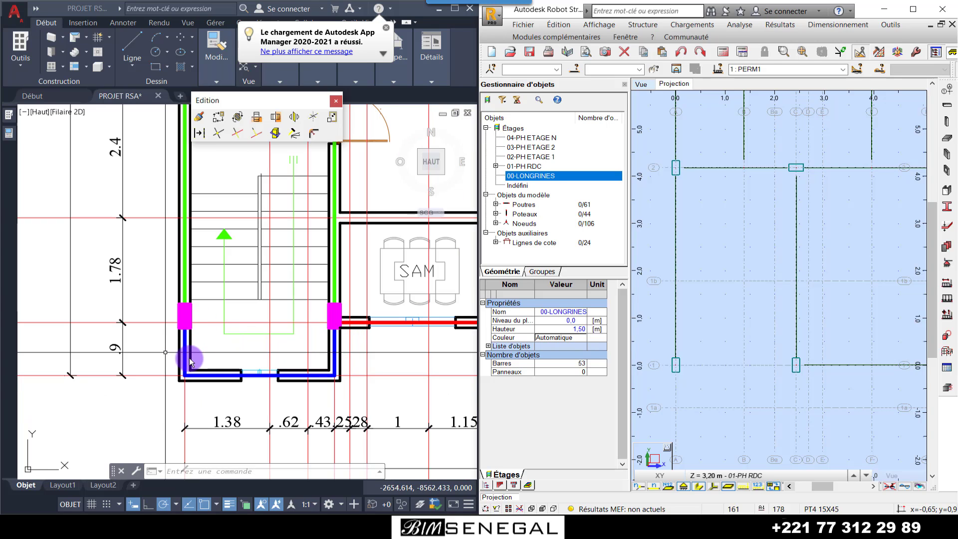
scroll(189, 358, up, 2)
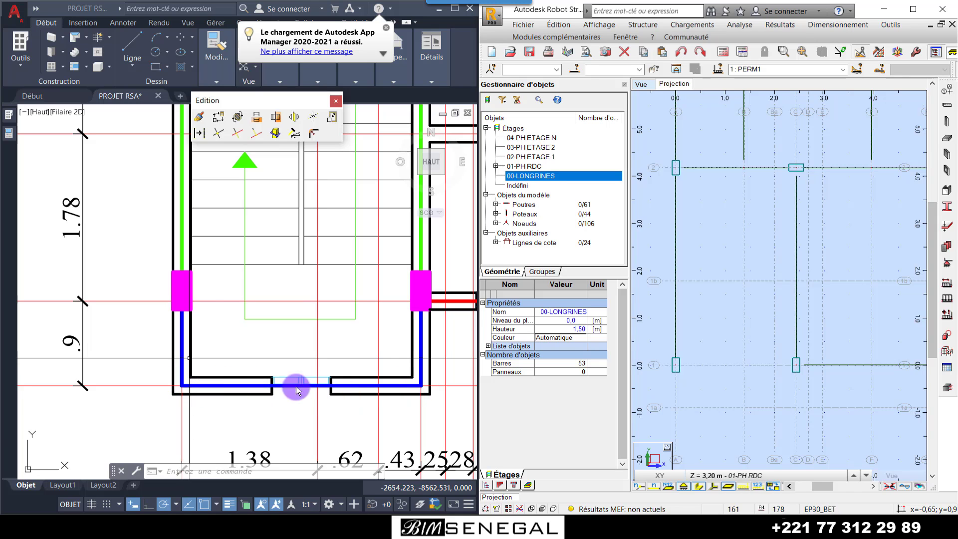
scroll(186, 393, down, 2)
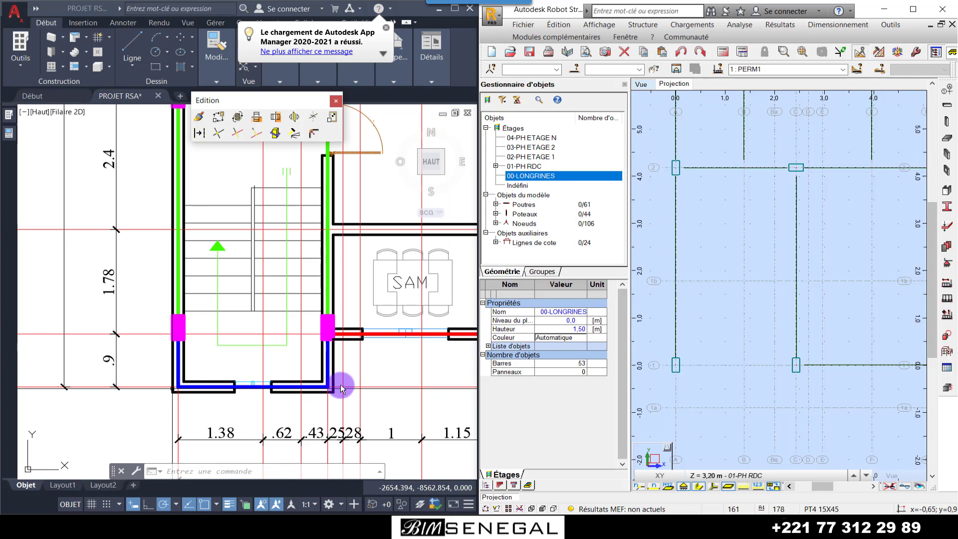
click(948, 111)
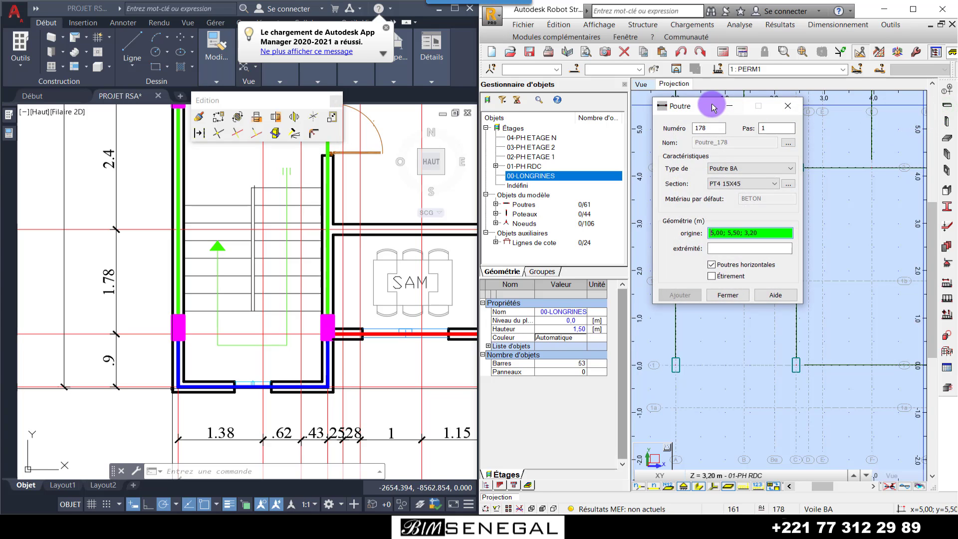
drag(713, 103, 583, 118)
Dimension the blue beam along axis 1a between axes A and C in AutoCAD, placing the dimension just outside the stairwell wall
scroll(241, 424, up, 2)
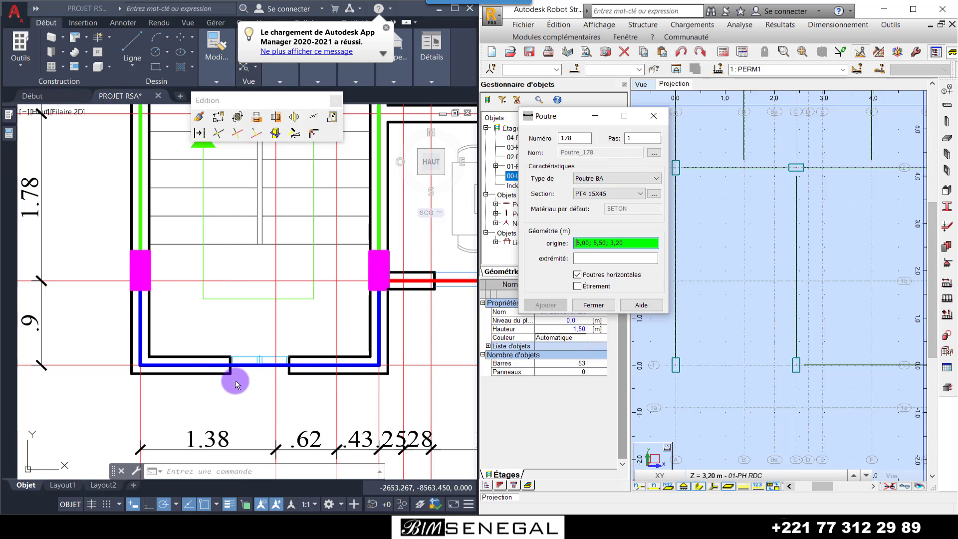
scroll(247, 337, down, 2)
scroll(247, 337, up, 2)
click(211, 349)
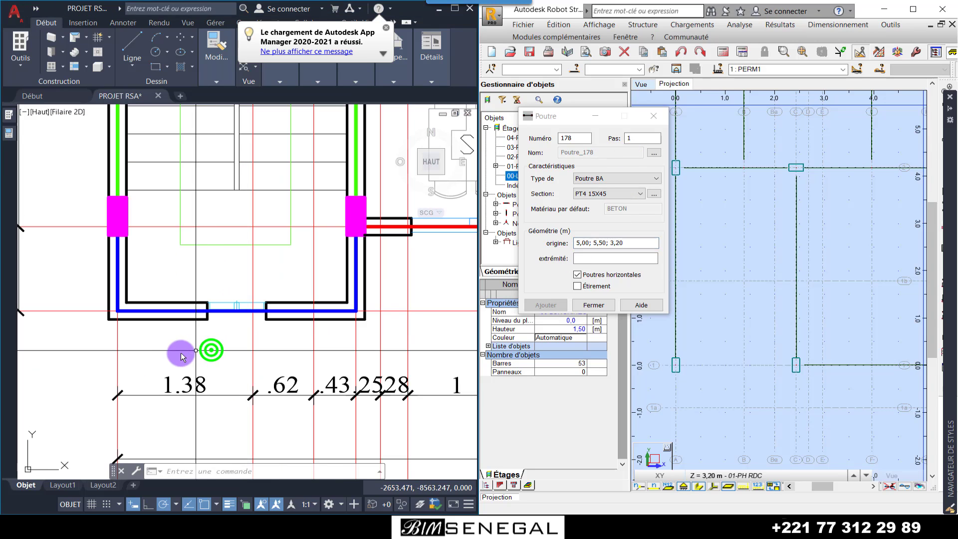
text(cot)
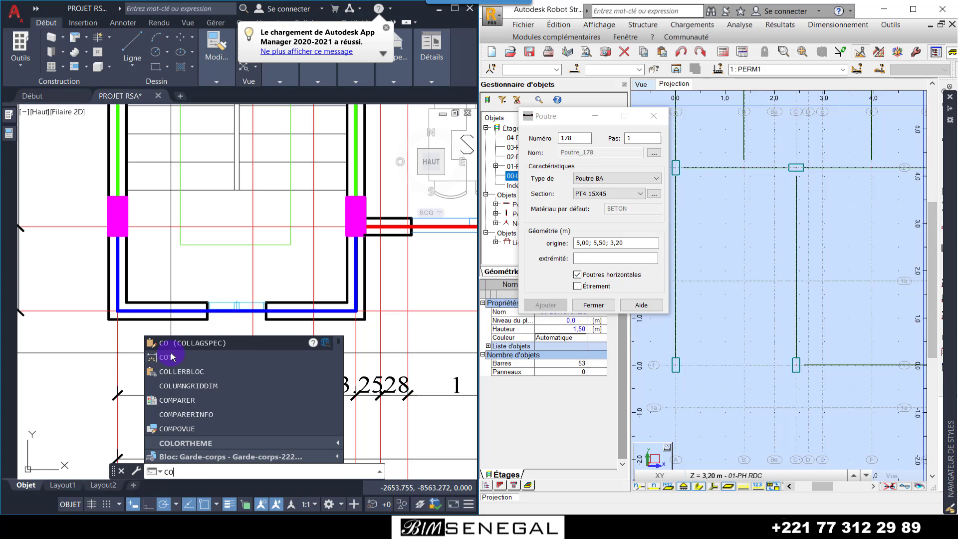
key(Return)
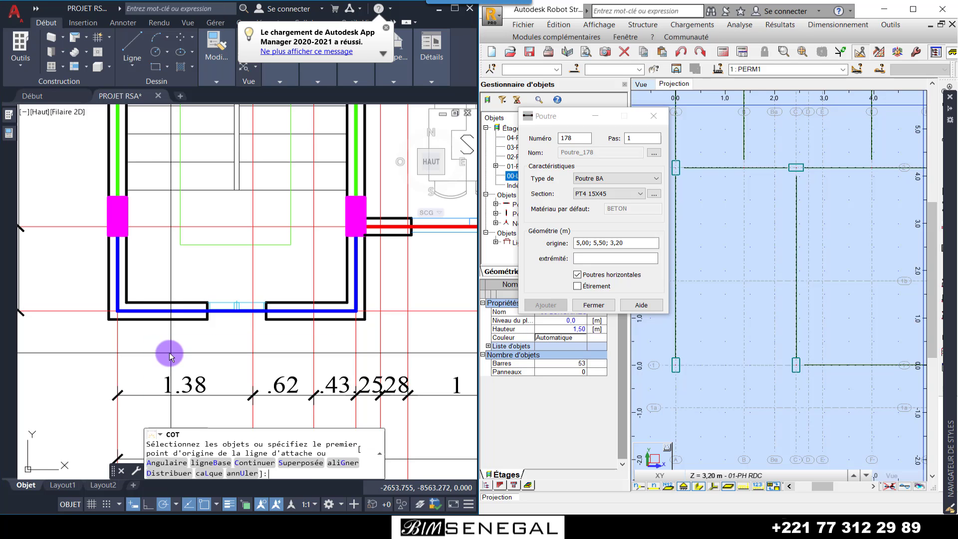
click(117, 306)
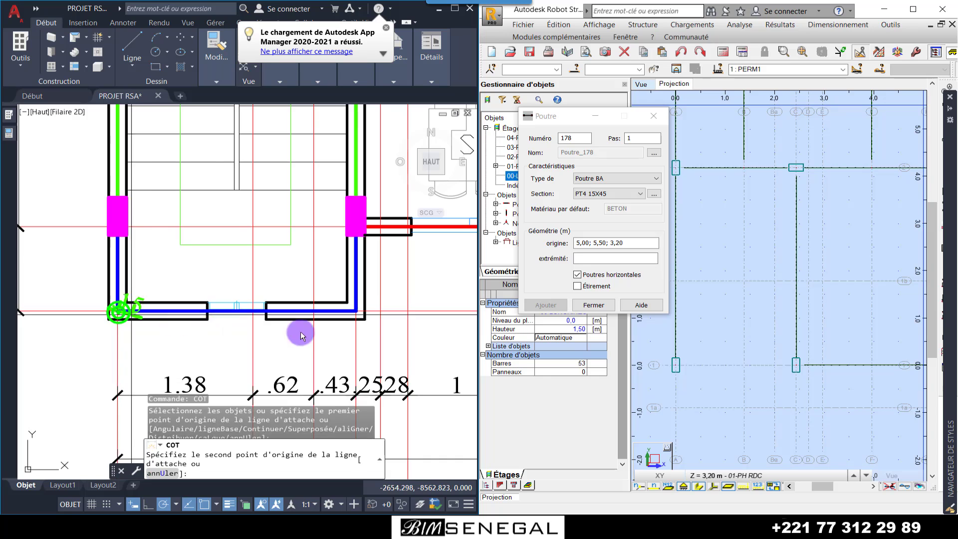
click(358, 306)
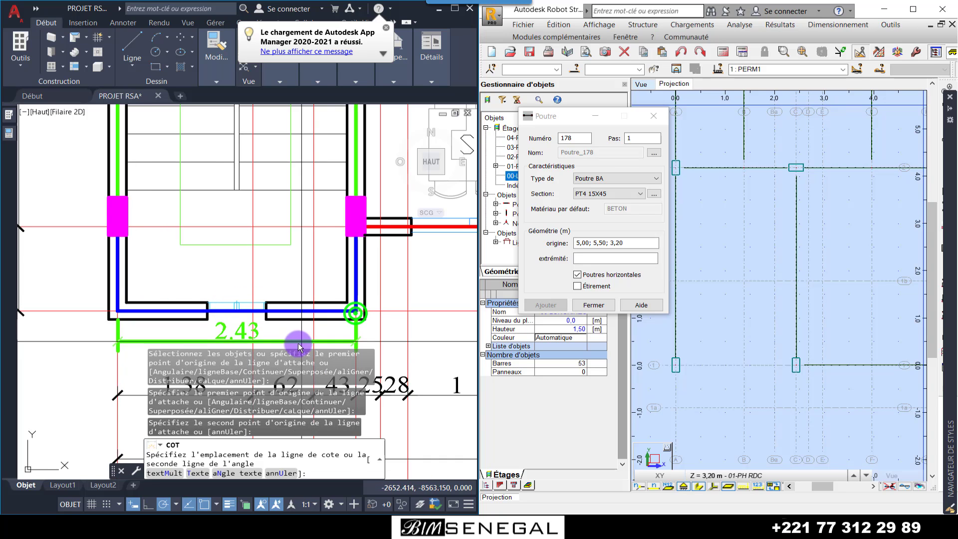
scroll(289, 298, down, 2)
scroll(288, 298, up, 2)
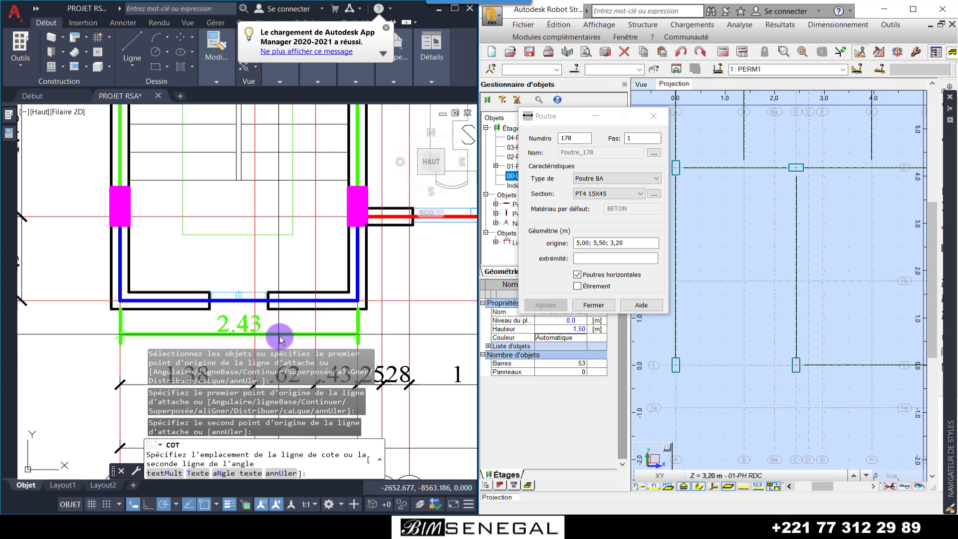
click(217, 335)
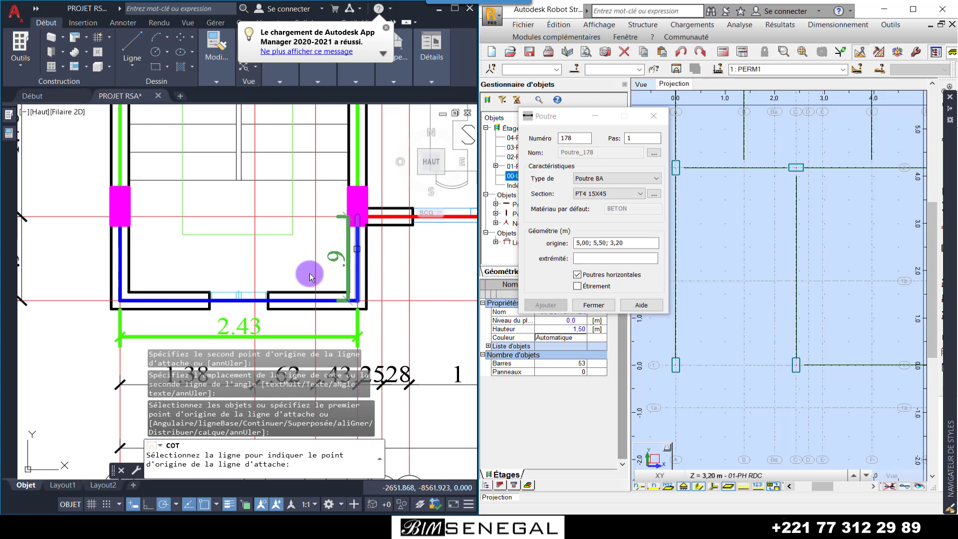
click(250, 322)
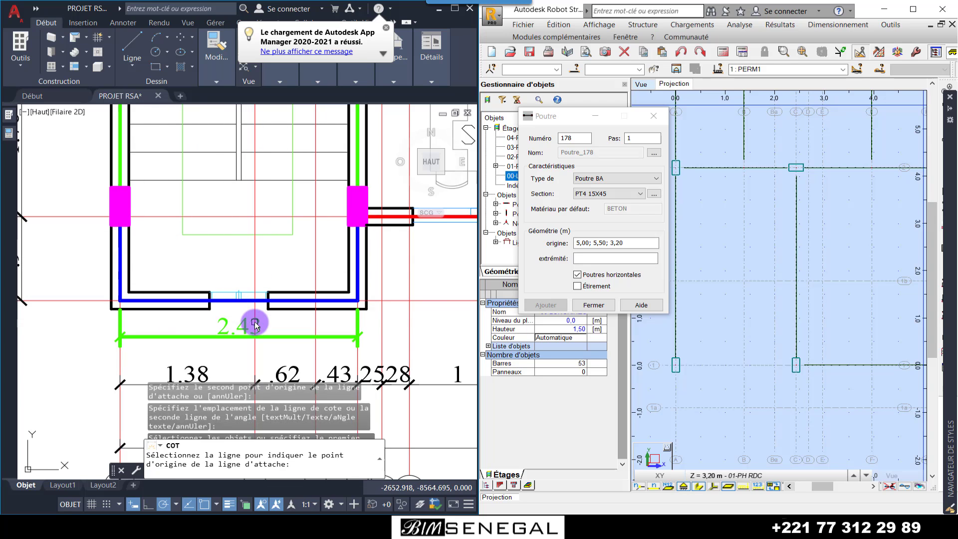
click(245, 312)
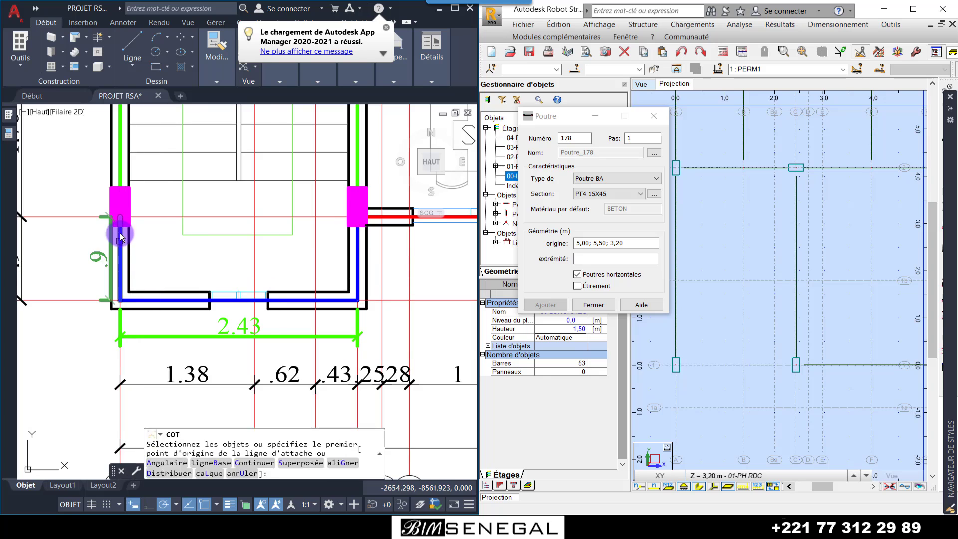
Model two PT2 15X30 reinforced concrete beams in Robot from axis 1 to axis 1a, one on axis A and one on axis C
click(607, 193)
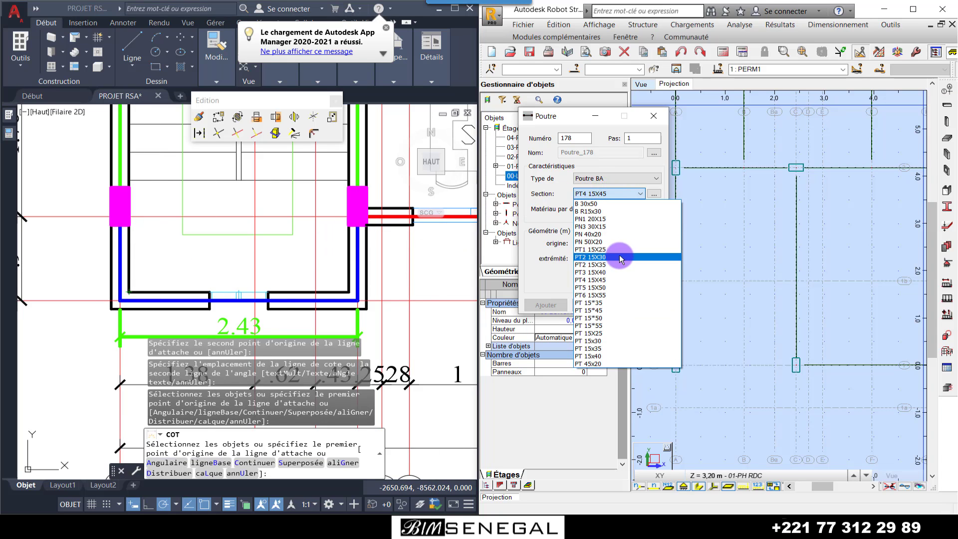
click(613, 260)
drag(569, 116, 489, 126)
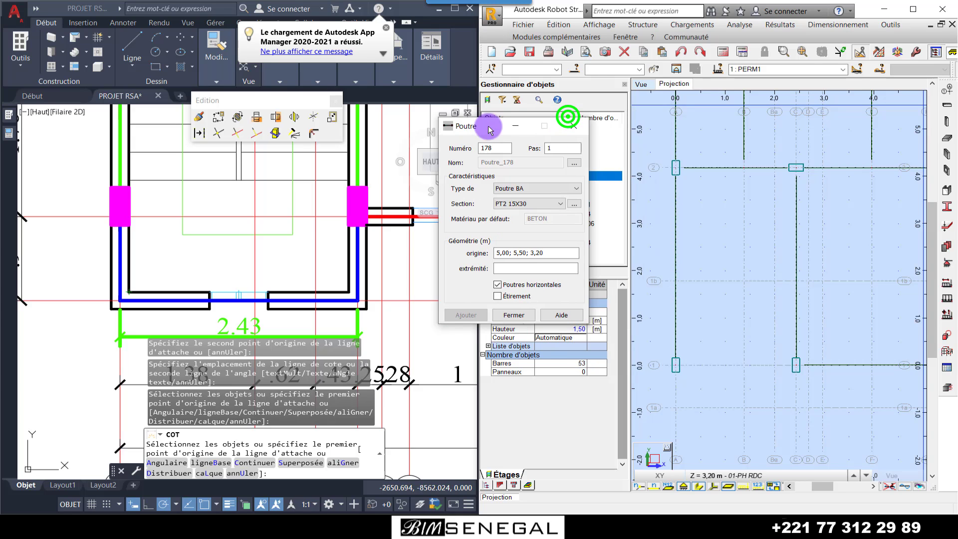
scroll(706, 231, up, 1)
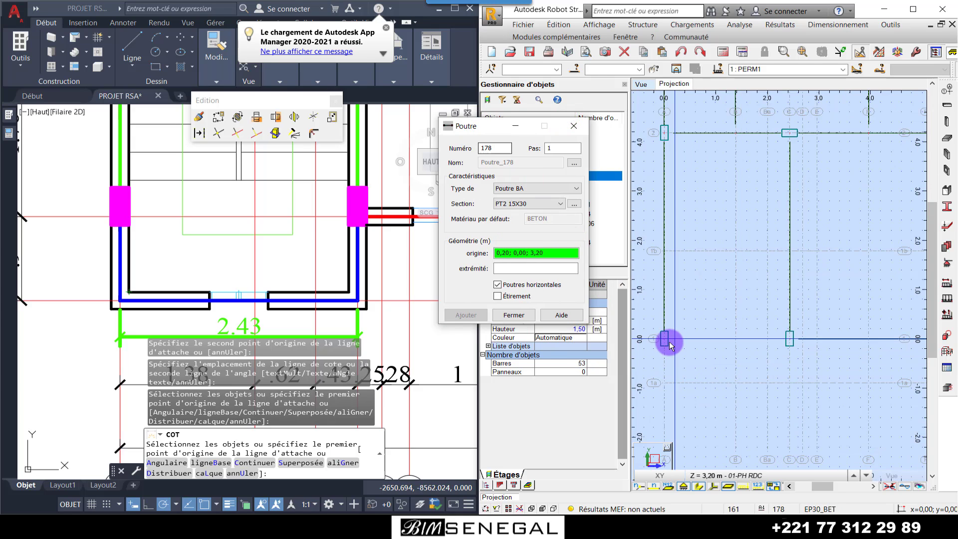
click(664, 339)
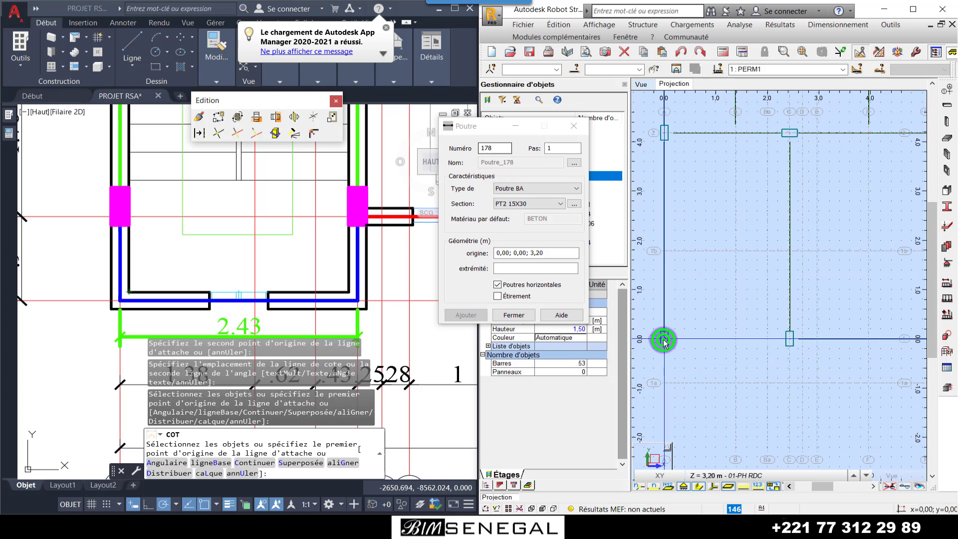
click(663, 385)
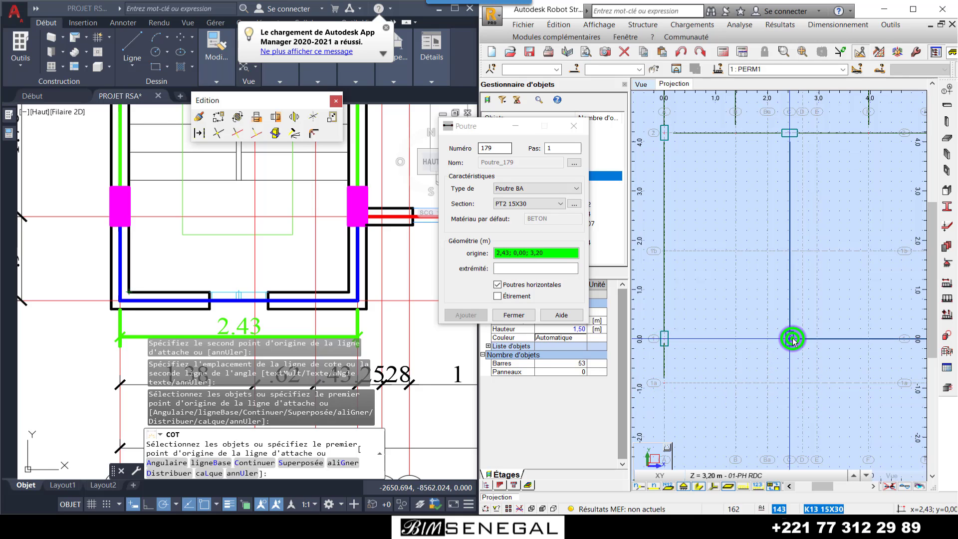
click(792, 339)
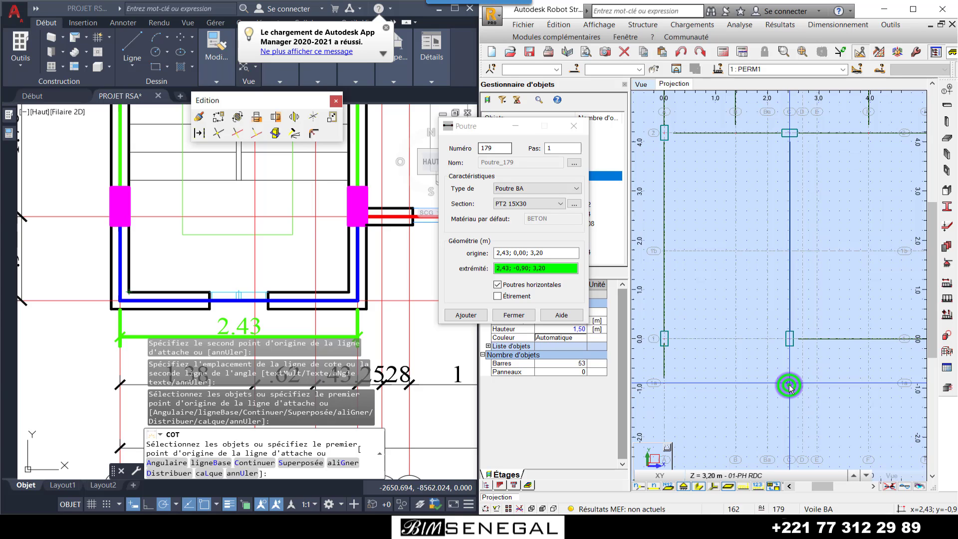
click(789, 386)
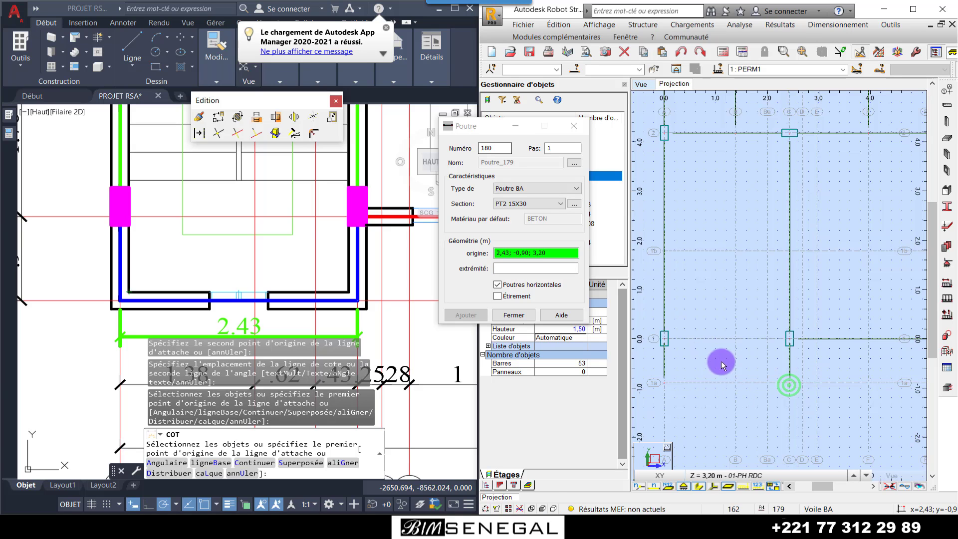
Model a PT1 15X25 beam along axis 1a joining the ends of the two projecting beams on axes A and C
click(533, 204)
click(524, 260)
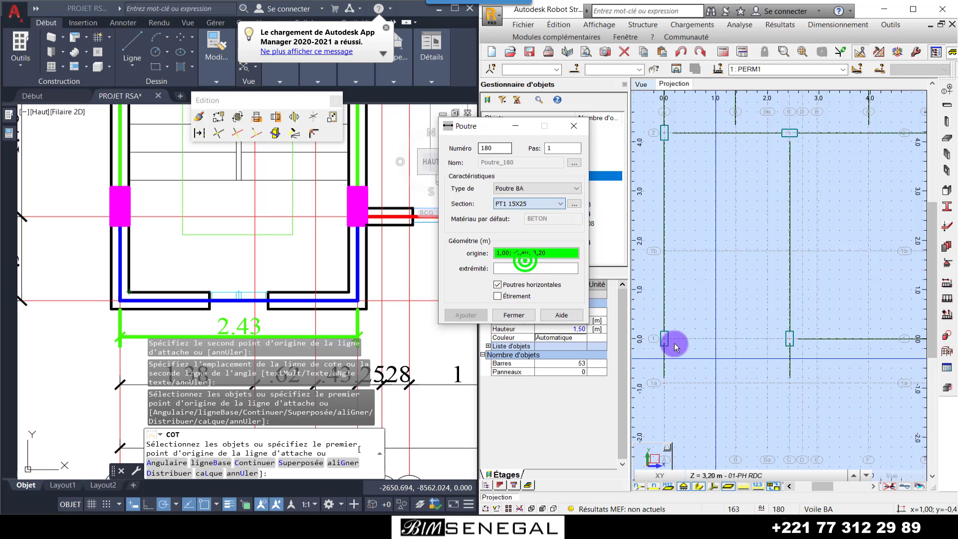
click(664, 386)
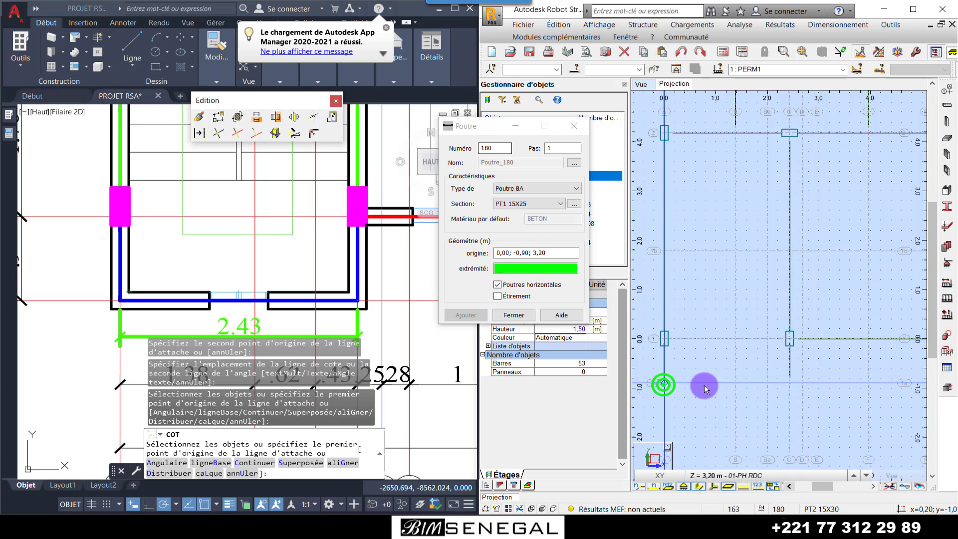
click(795, 384)
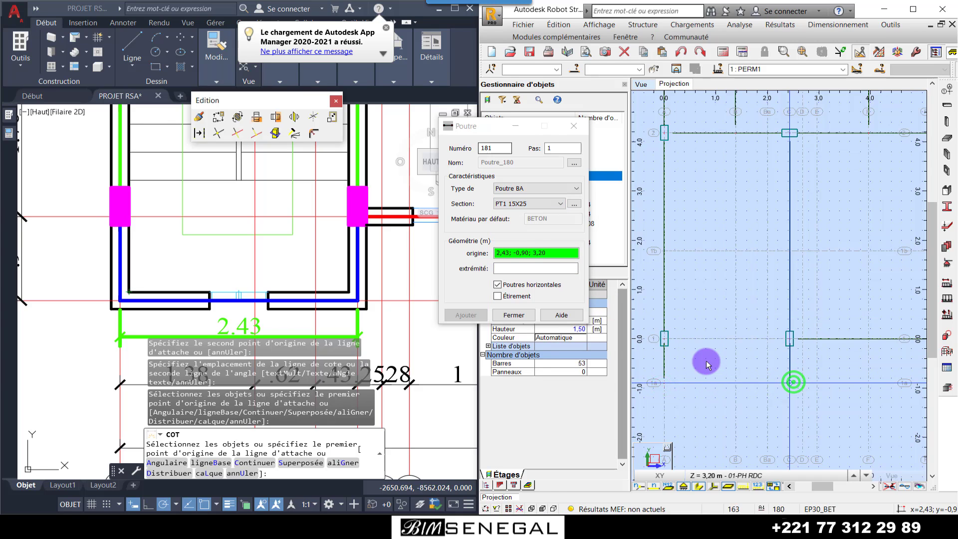
Examine the blue beam beside the VIDE SUR PATIO between axes 3 and 5 in AutoCAD against the beams in Robot
scroll(696, 369, down, 3)
scroll(703, 407, down, 1)
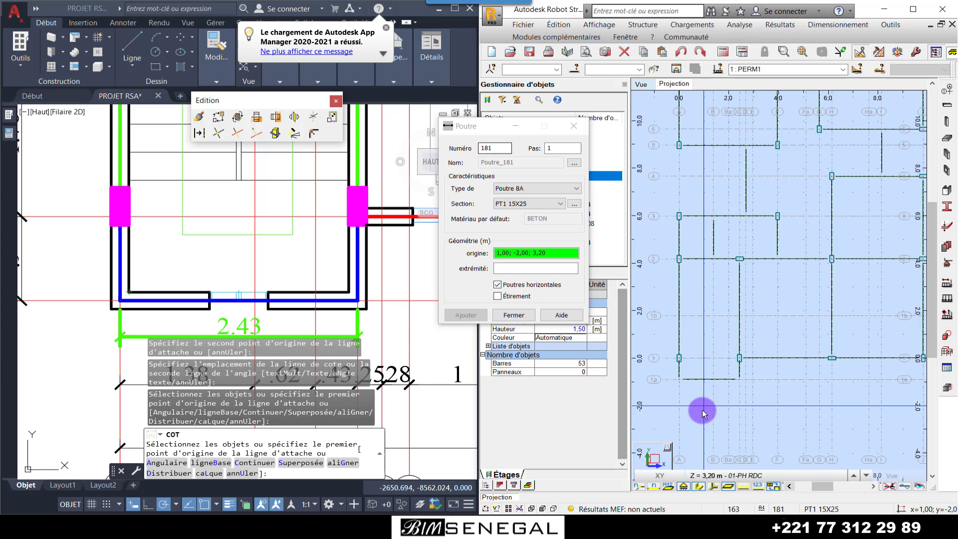
scroll(675, 357, down, 2)
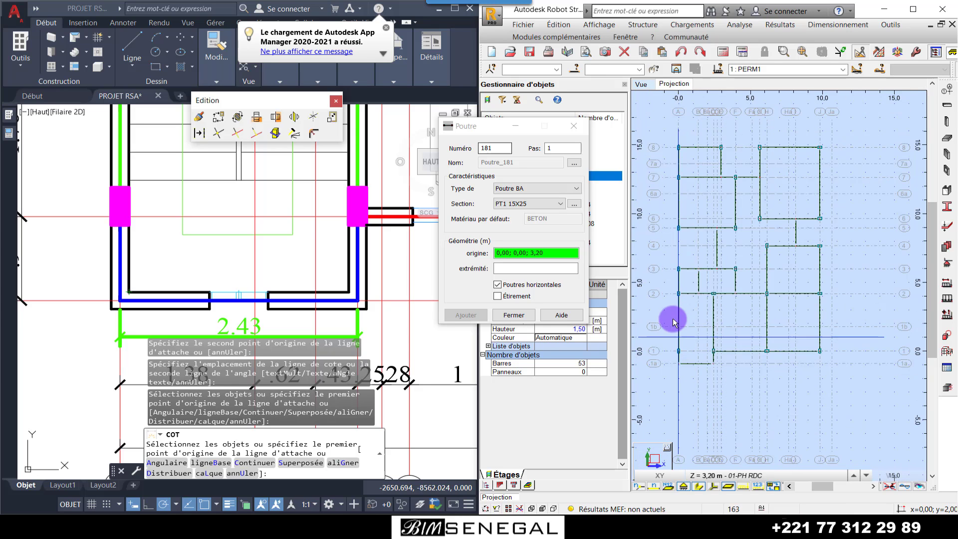
scroll(227, 344, down, 8)
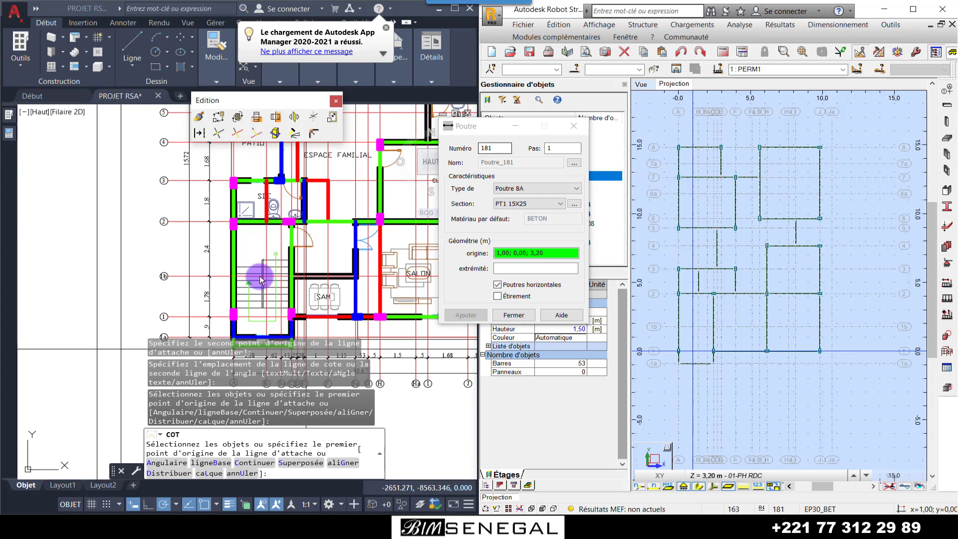
scroll(239, 227, up, 8)
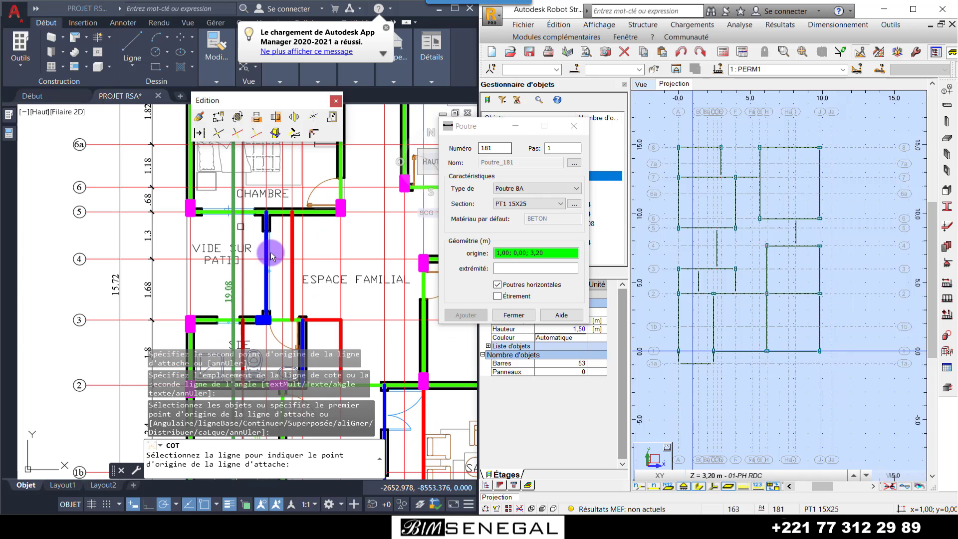
scroll(270, 290, down, 8)
key(Escape)
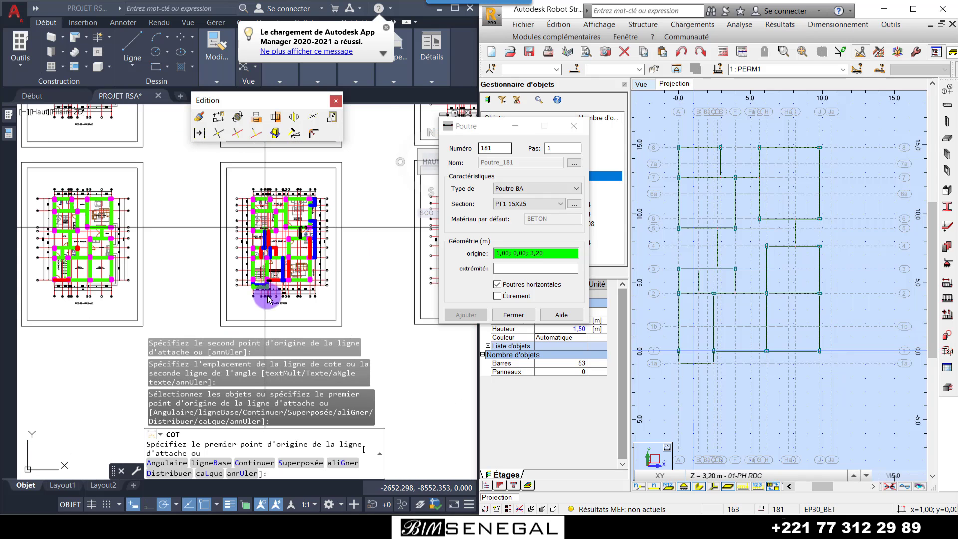
scroll(268, 299, up, 8)
scroll(256, 308, down, 5)
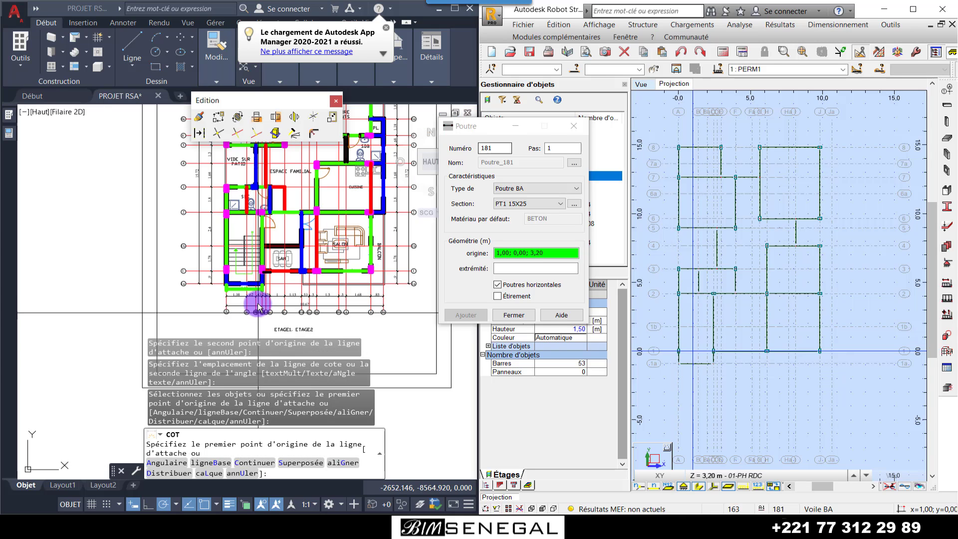
scroll(253, 185, up, 3)
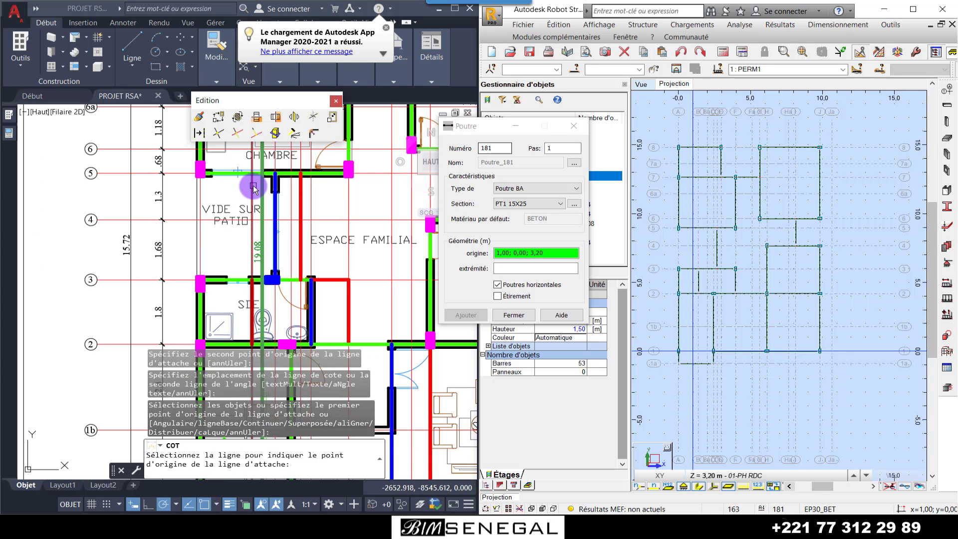
scroll(256, 215, up, 2)
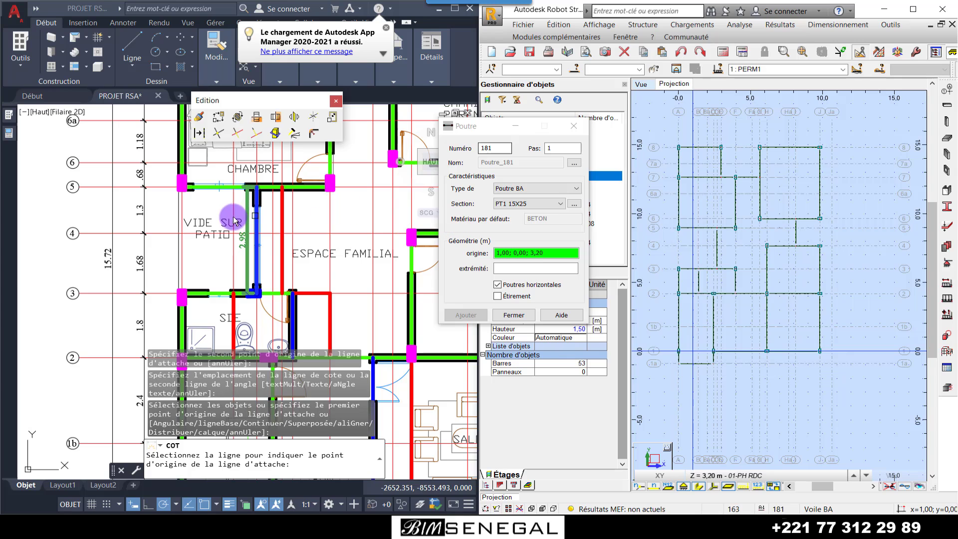
scroll(262, 247, up, 2)
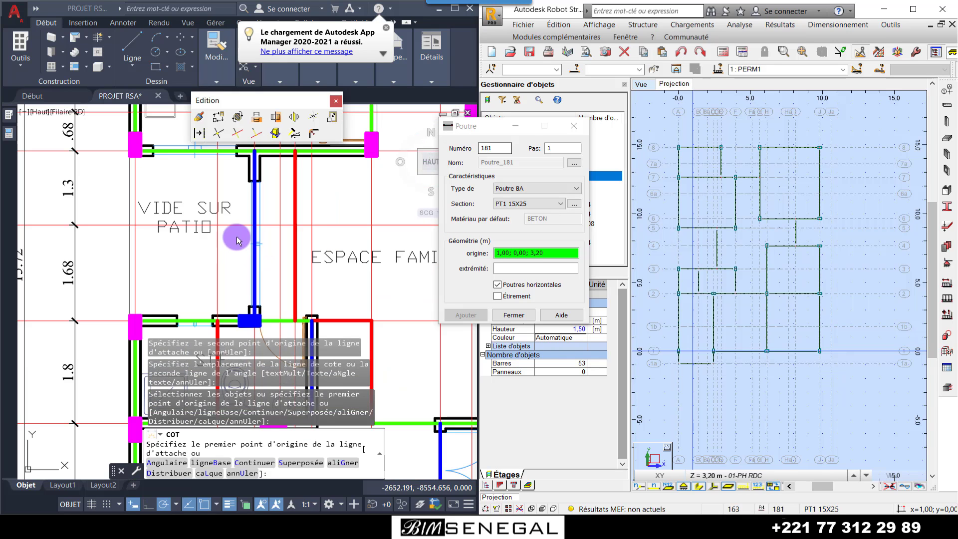
scroll(240, 251, down, 2)
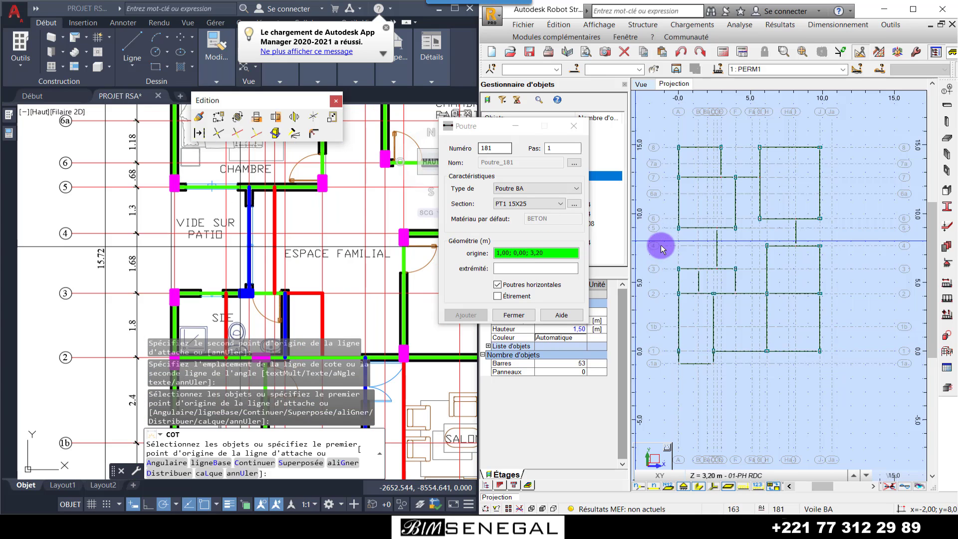
scroll(713, 269, down, 2)
Model a PT2 15X30 reinforced concrete beam in Robot on axis Ba from axis 5 to axis 3
scroll(714, 274, up, 6)
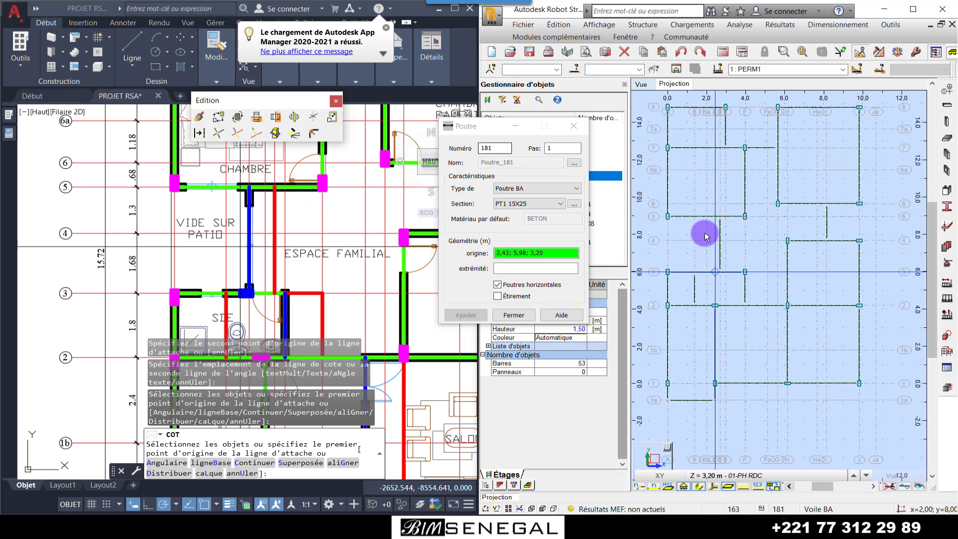
scroll(703, 272, up, 2)
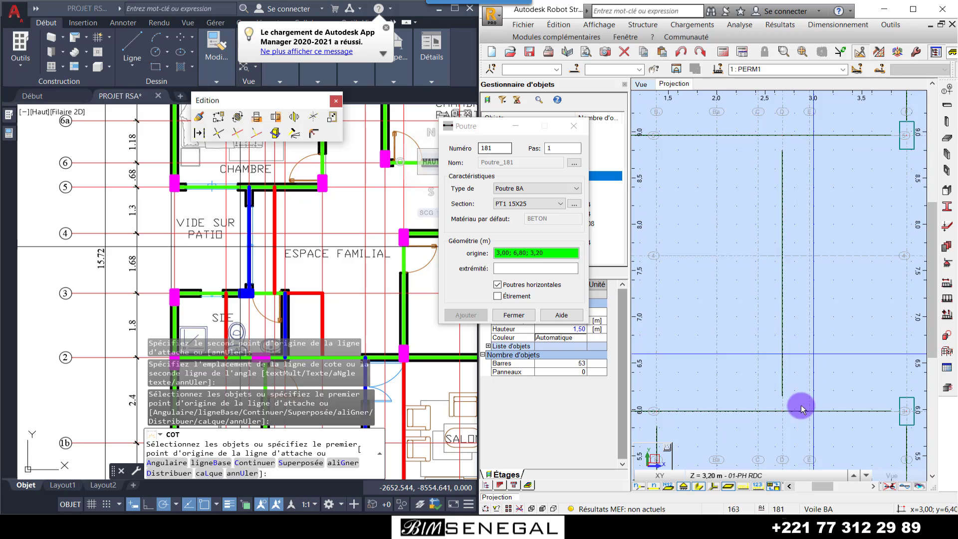
scroll(769, 381, down, 2)
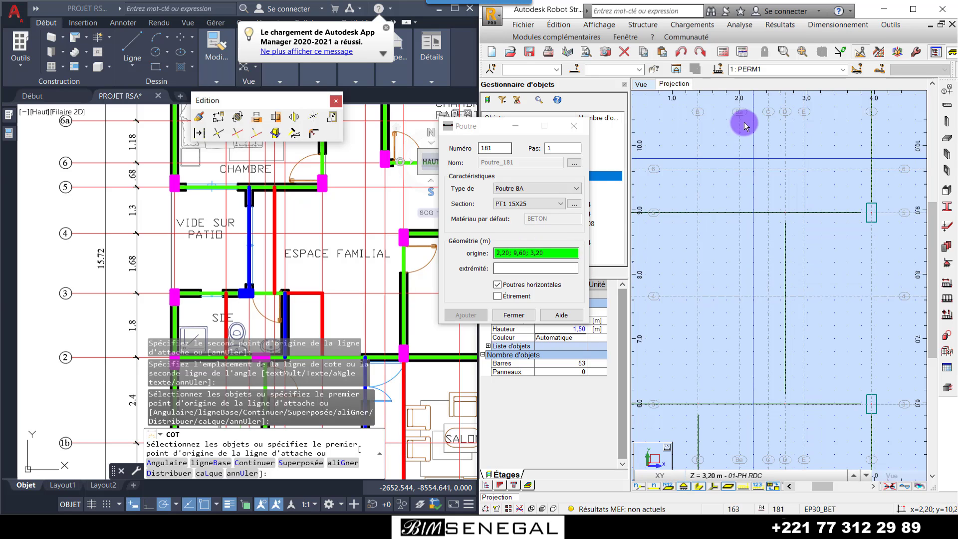
click(538, 204)
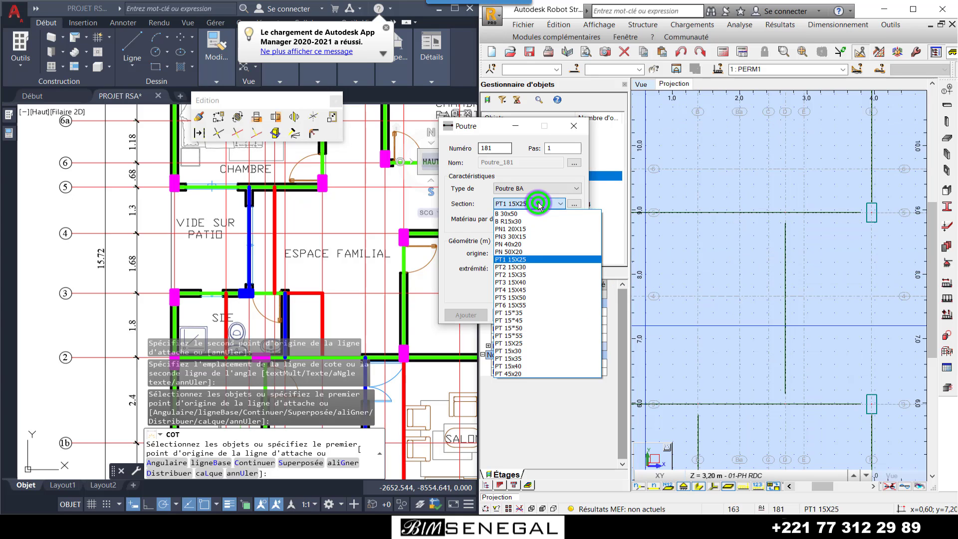
click(527, 267)
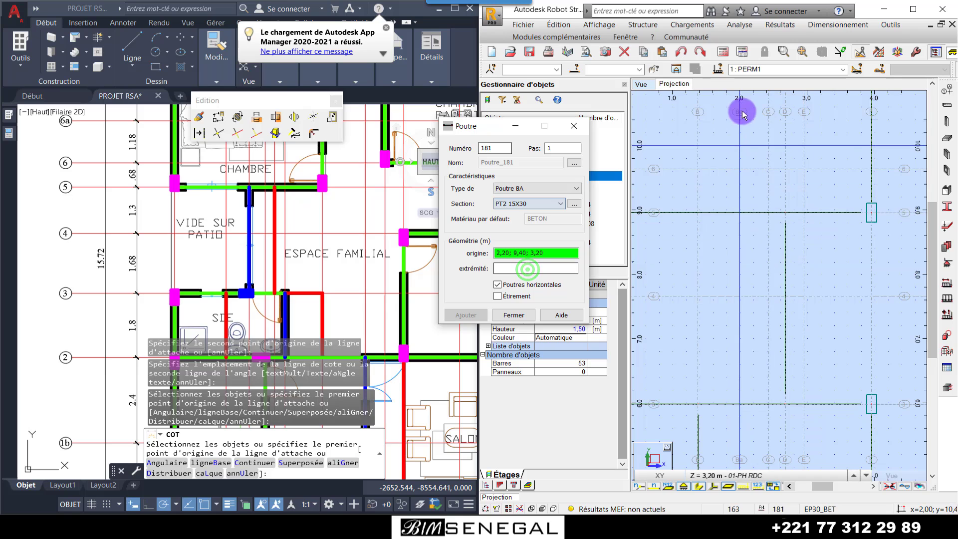
click(740, 218)
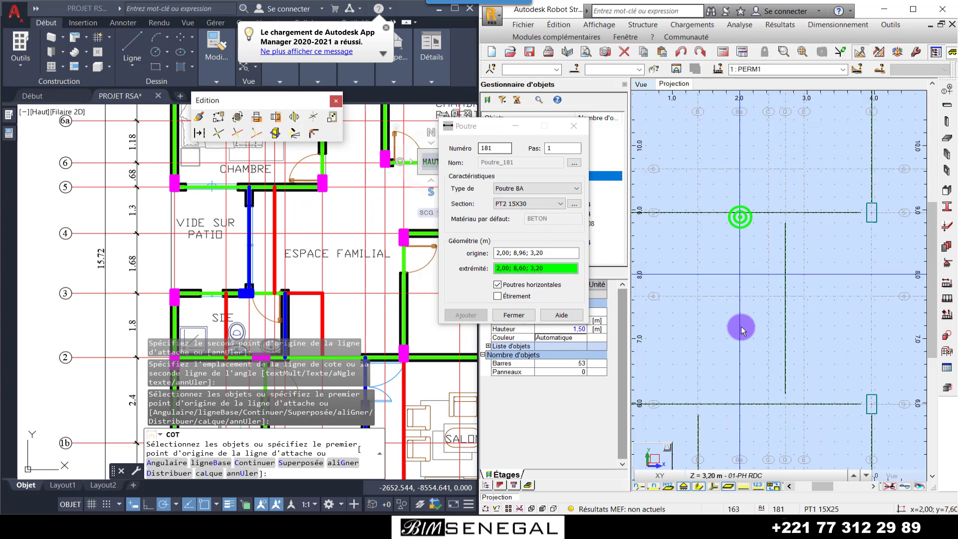
click(752, 386)
Check the blue beam beside the SDE in AutoCAD and model it in Robot as PT1 15X25 on axis E from axis 3 to axis 2
scroll(781, 304, down, 4)
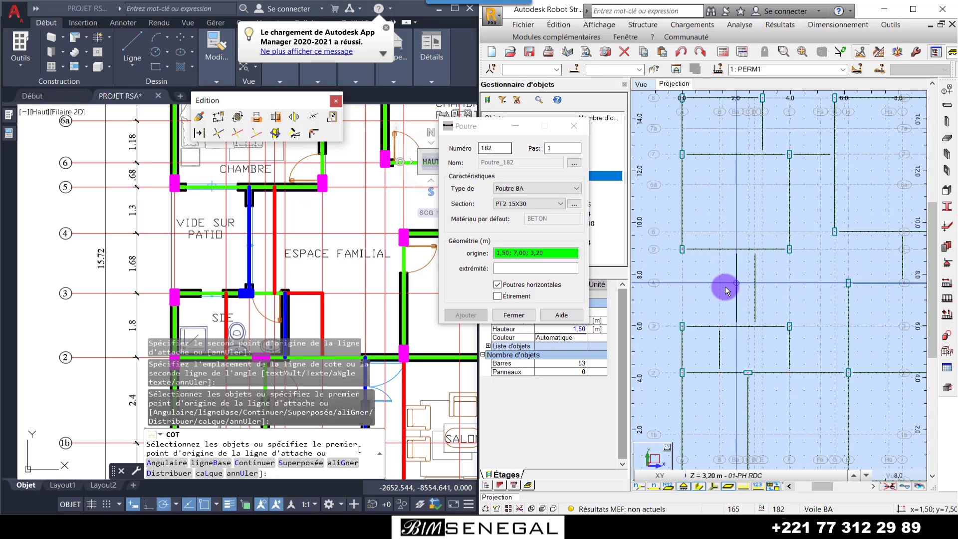
scroll(419, 313, down, 4)
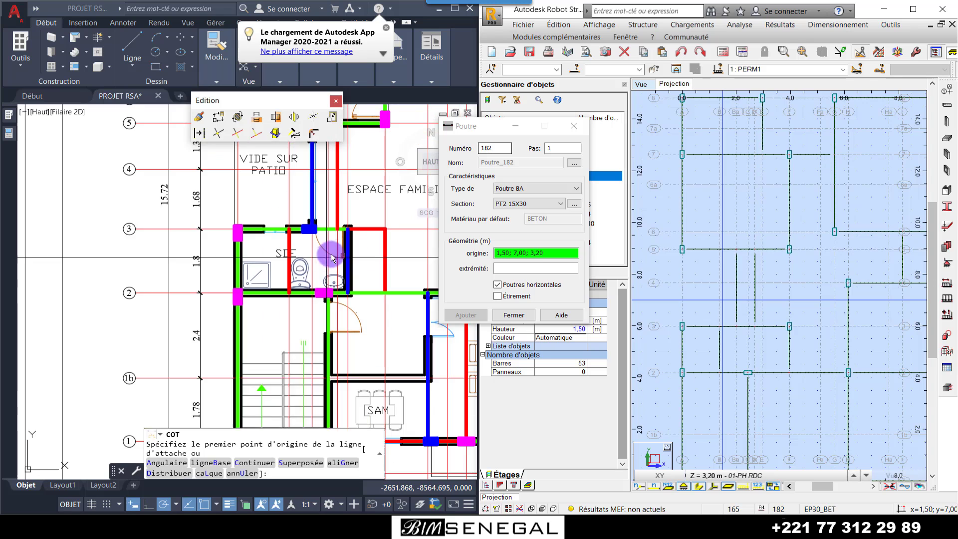
scroll(376, 349, up, 3)
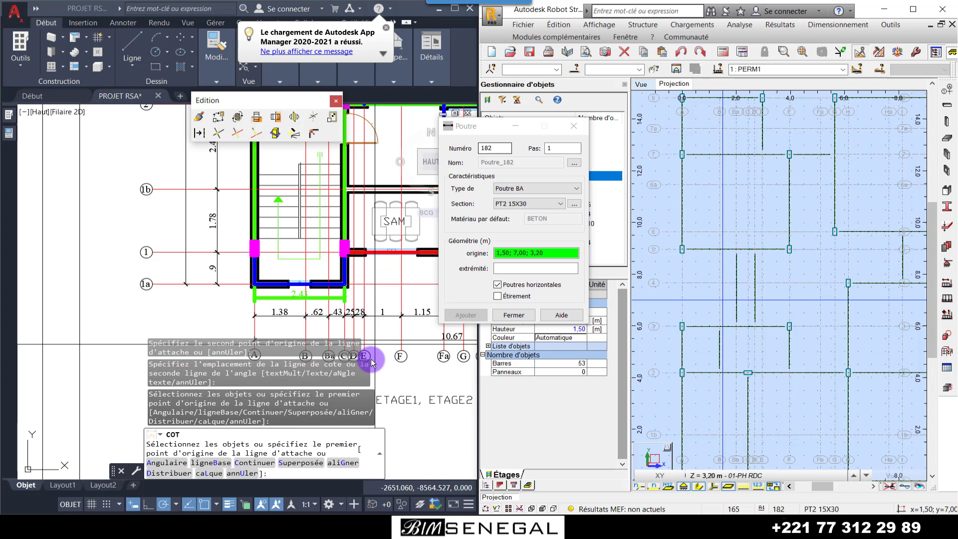
scroll(371, 363, up, 3)
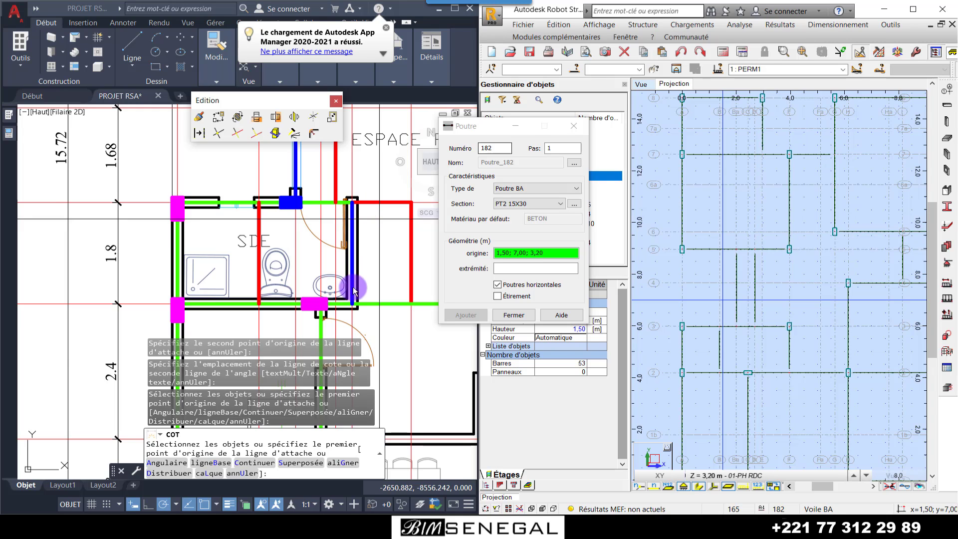
scroll(357, 259, up, 2)
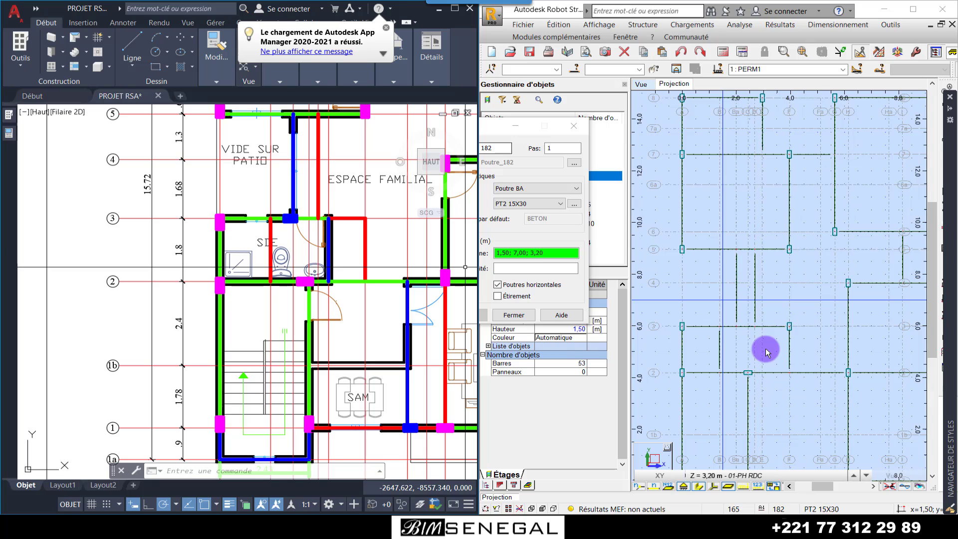
scroll(767, 352, up, 2)
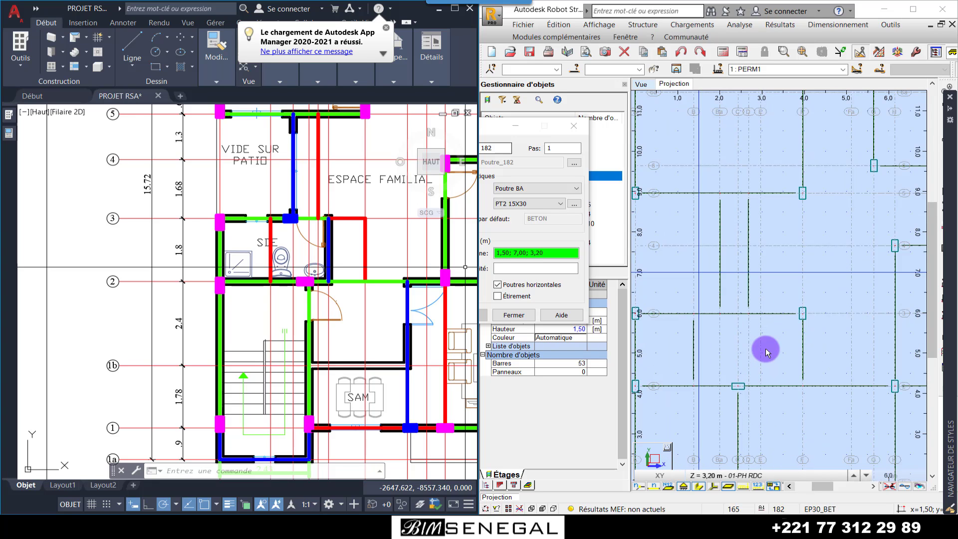
scroll(772, 383, up, 1)
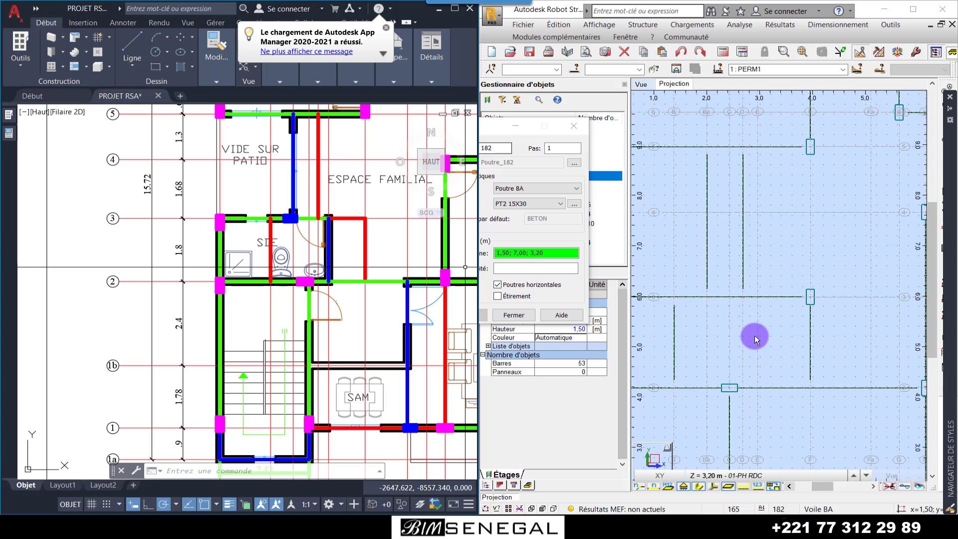
click(500, 135)
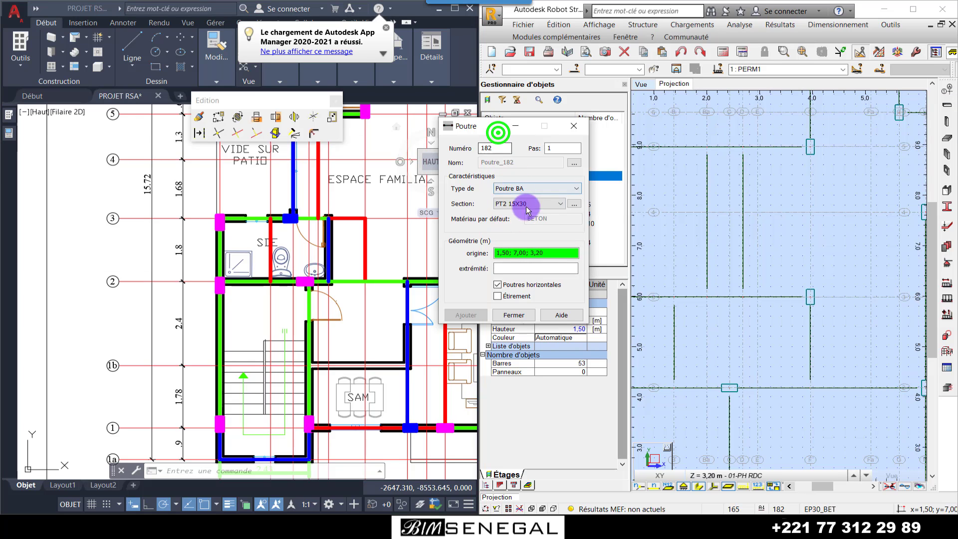
click(537, 200)
click(534, 260)
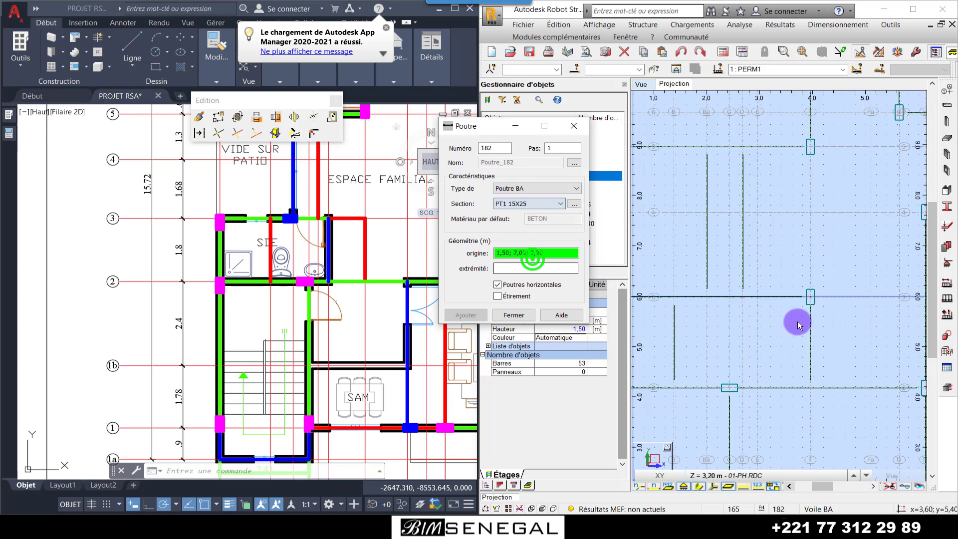
click(758, 298)
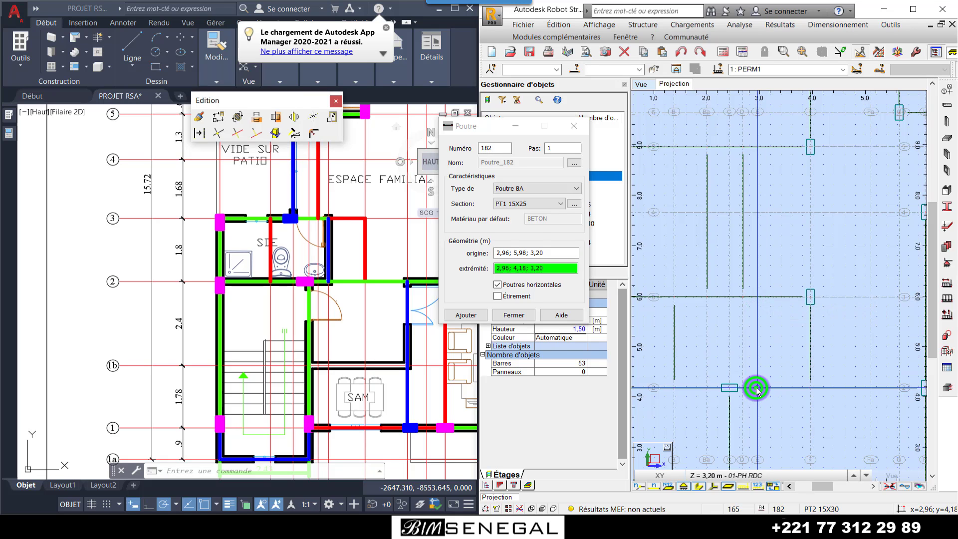
click(757, 390)
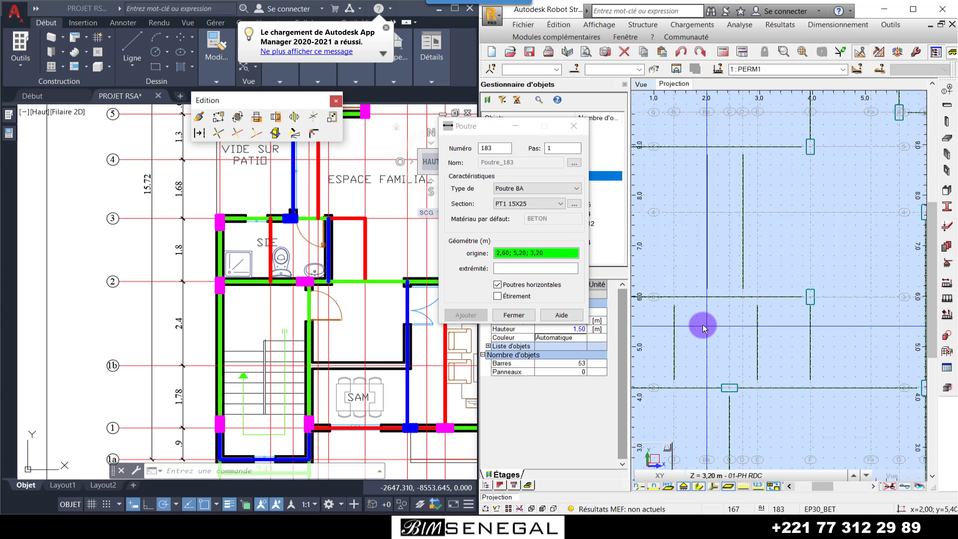
Check the blue beam beside the SAM in AutoCAD and model it in Robot as PT4 15X45 on axis Fa from axis 2 to axis 1
scroll(704, 332, down, 3)
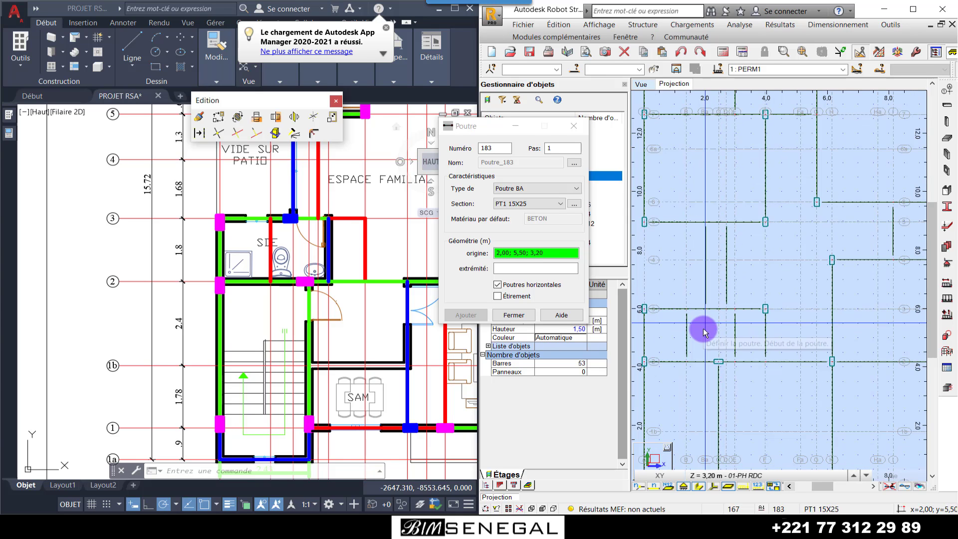
scroll(704, 332, down, 2)
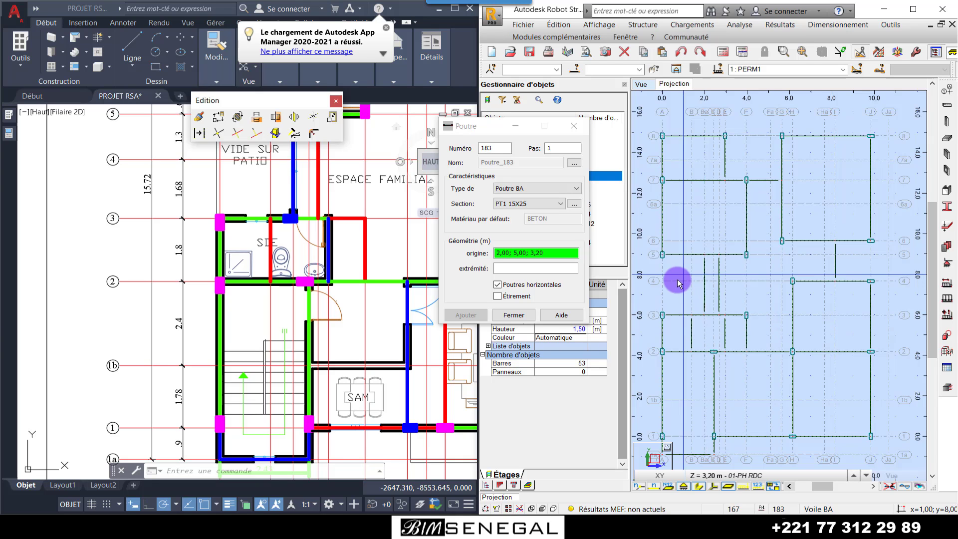
scroll(677, 283, down, 1)
scroll(261, 338, down, 4)
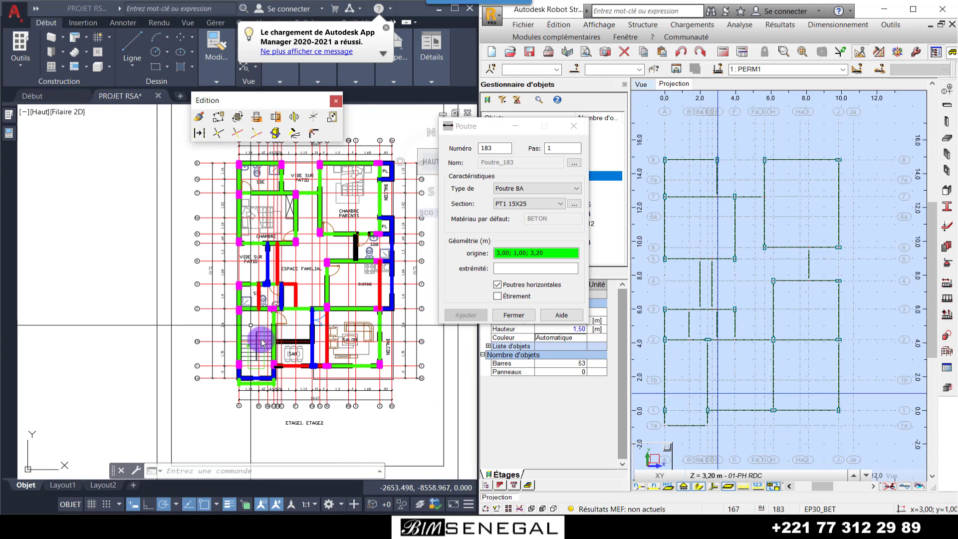
scroll(359, 338, up, 2)
scroll(285, 450, up, 2)
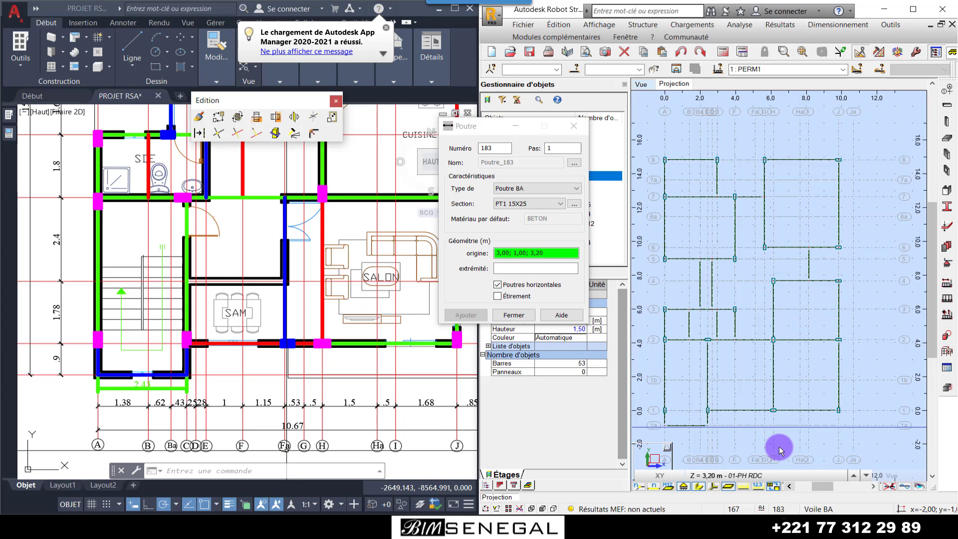
scroll(756, 439, up, 1)
scroll(739, 414, up, 1)
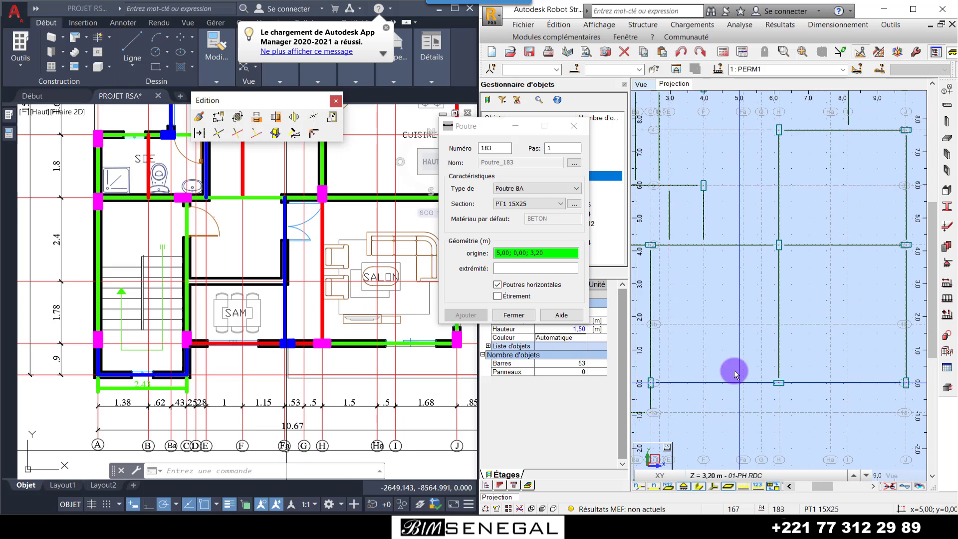
click(539, 205)
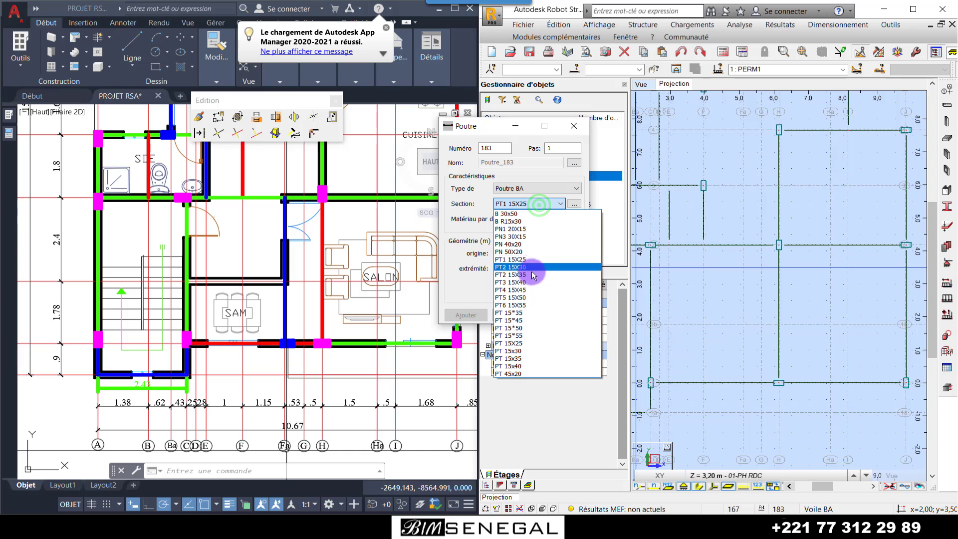
click(525, 290)
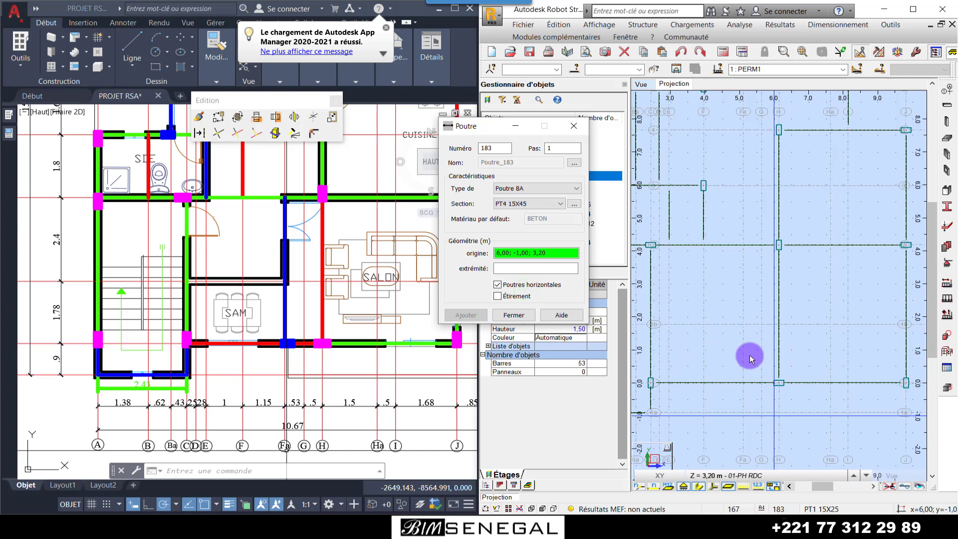
click(743, 247)
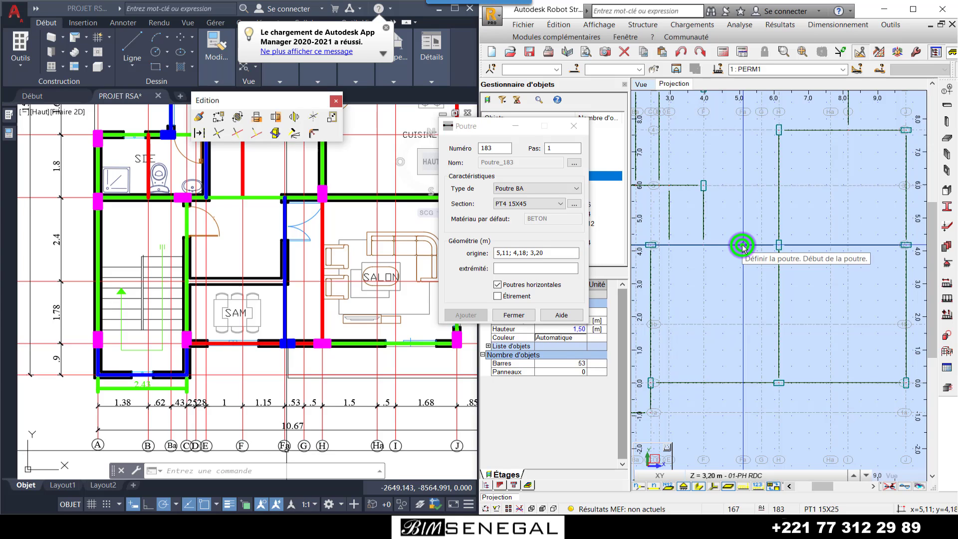
click(744, 382)
scroll(784, 332, up, 3)
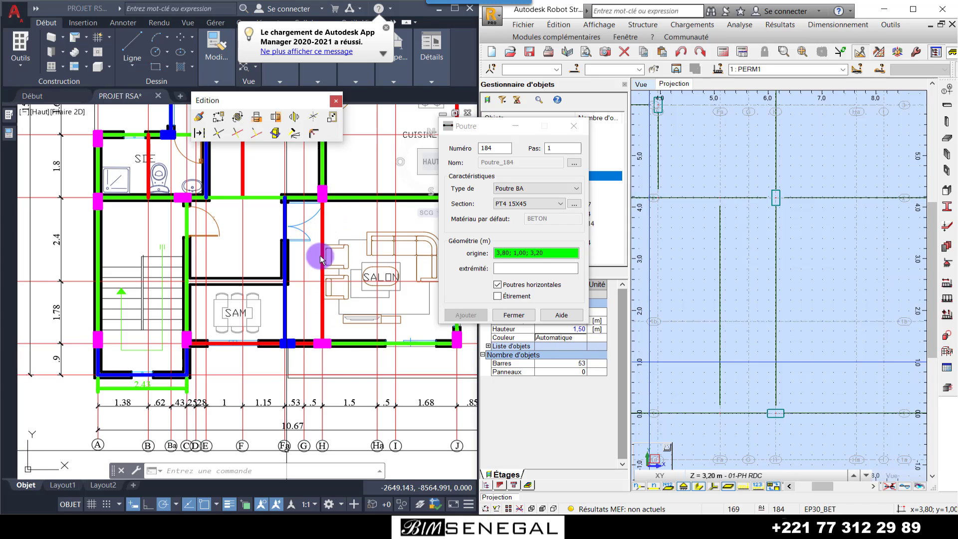
Examine the red beam on axis 1 below the SAM in AutoCAD and enlarge the AutoCAD window to full screen
scroll(339, 369, down, 4)
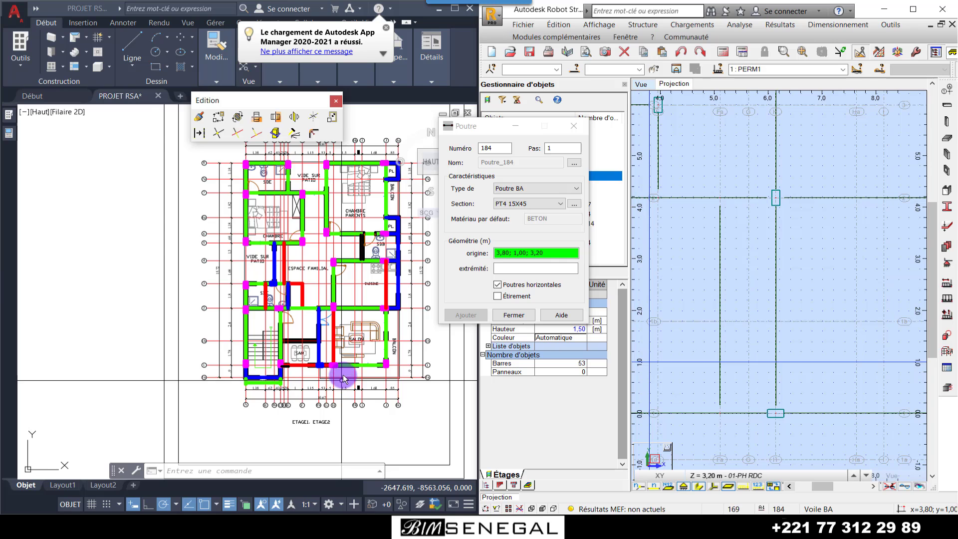
scroll(343, 374, up, 2)
scroll(283, 369, up, 4)
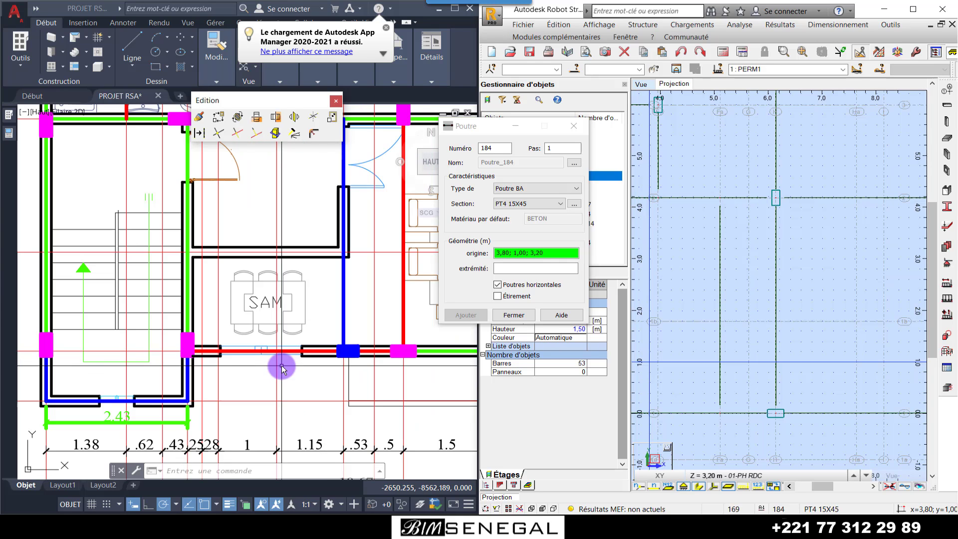
click(259, 379)
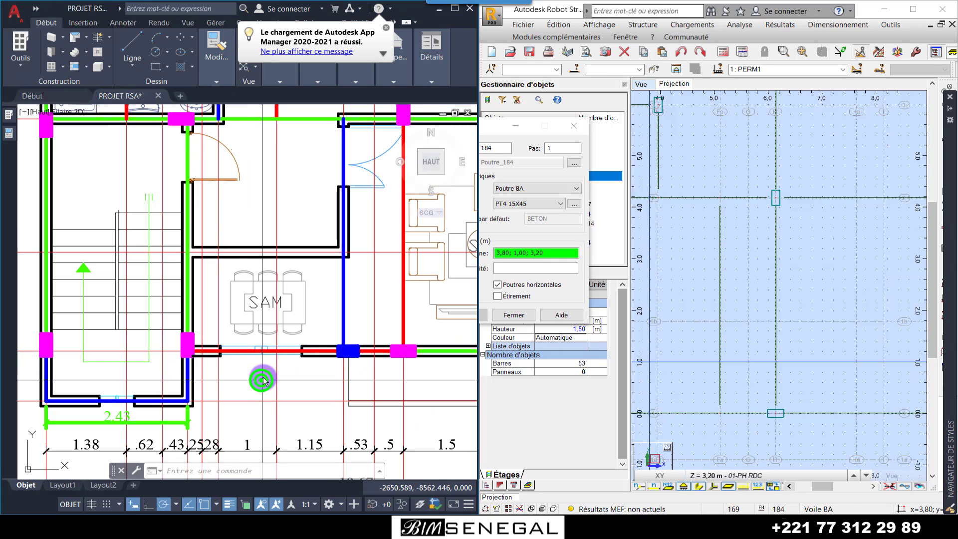
scroll(245, 355, up, 2)
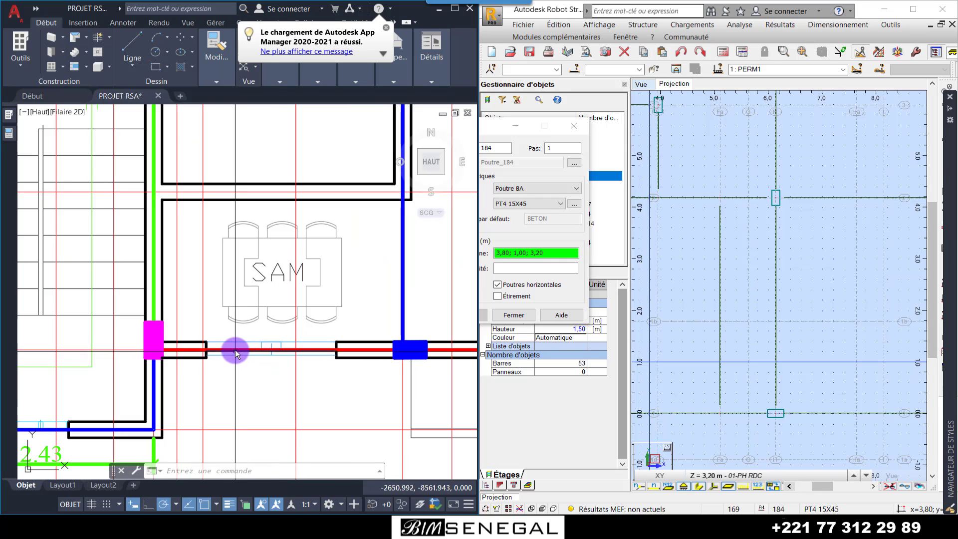
click(235, 349)
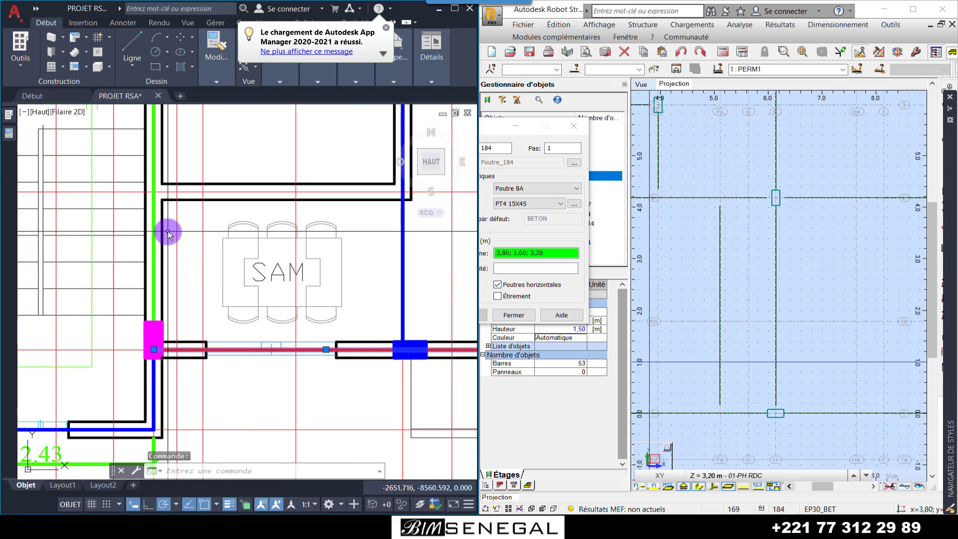
click(454, 10)
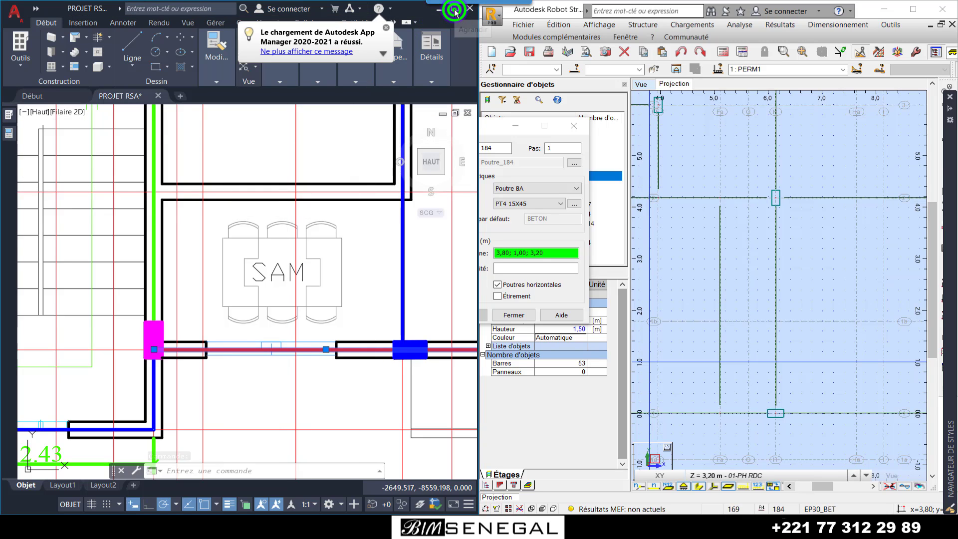
click(456, 8)
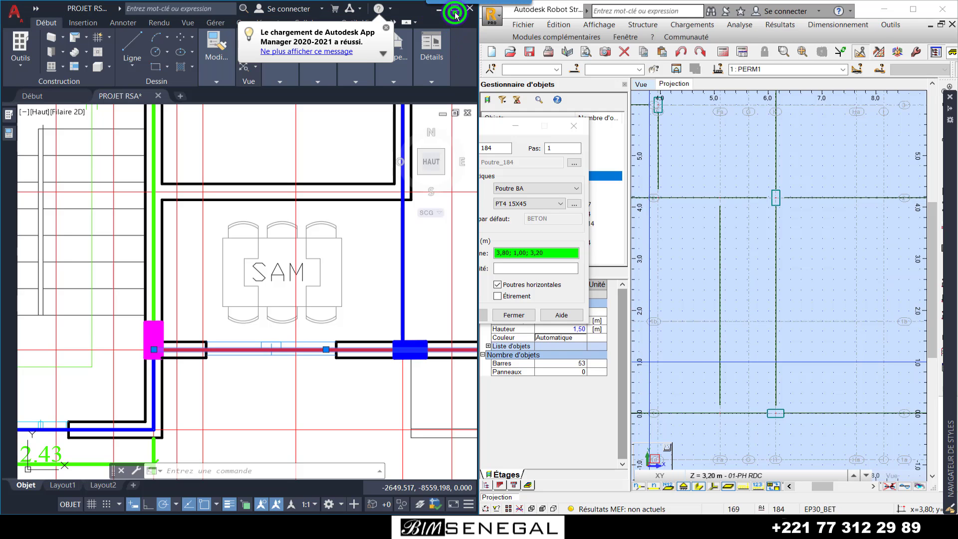
click(453, 12)
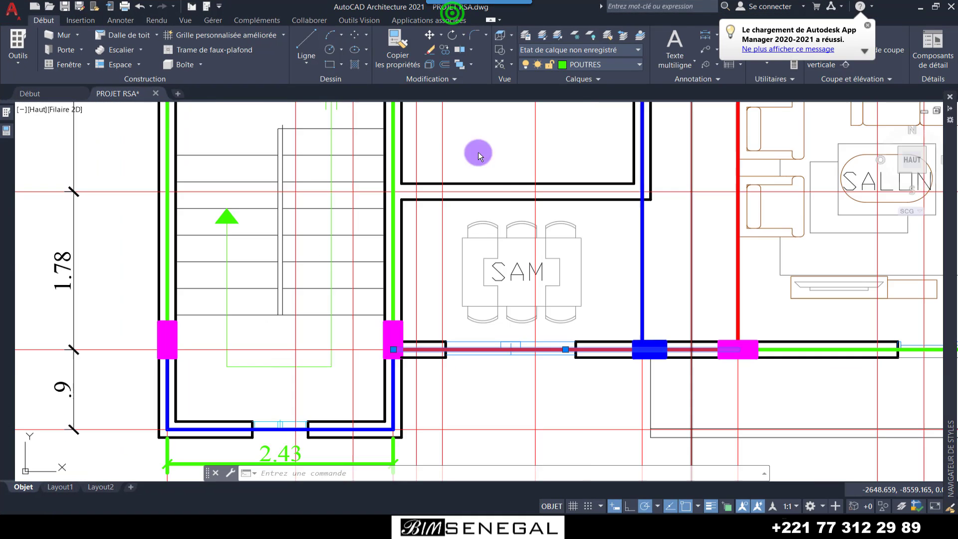
Match the red beam on axis 1 between axes C and H to the properties of the green beam below the SALON
scroll(446, 268, down, 4)
scroll(497, 275, up, 3)
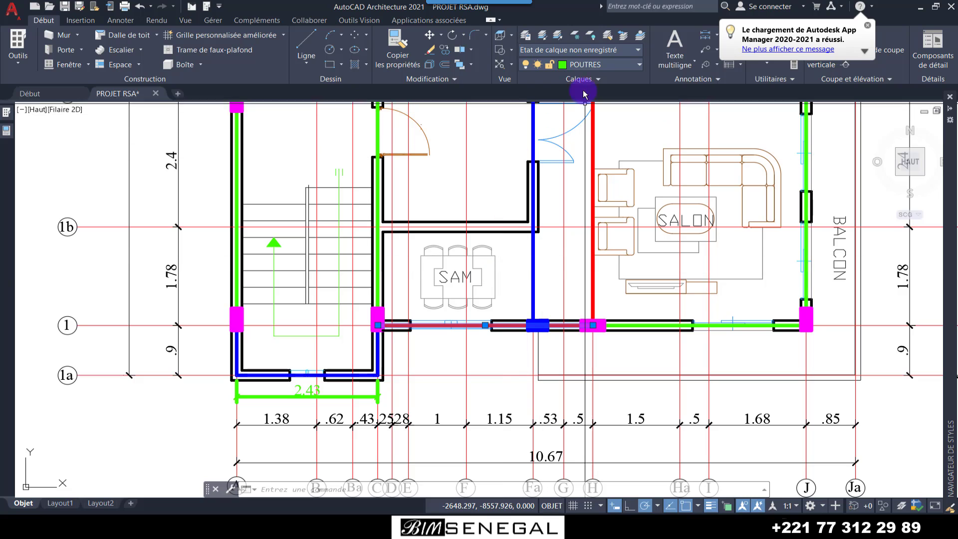
click(868, 26)
key(Escape)
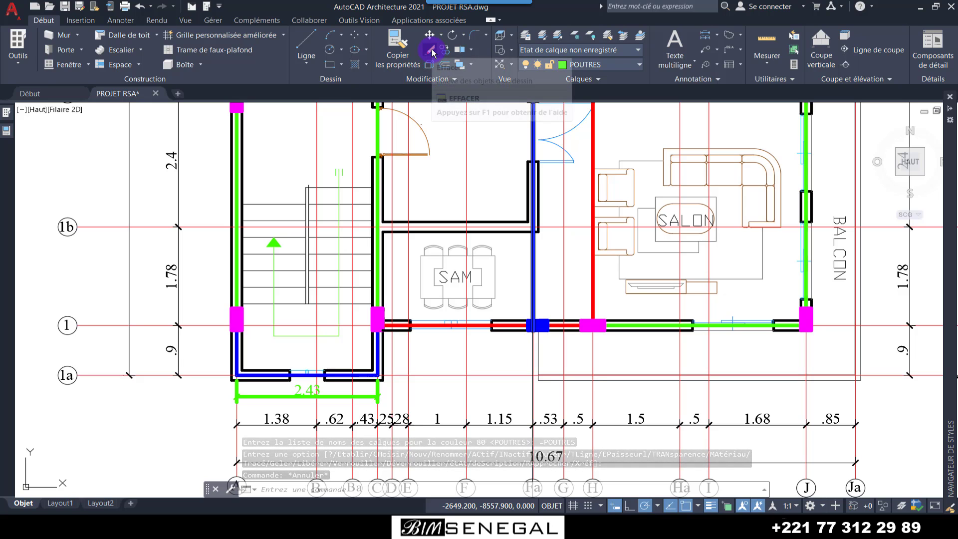
click(392, 49)
scroll(566, 295, up, 2)
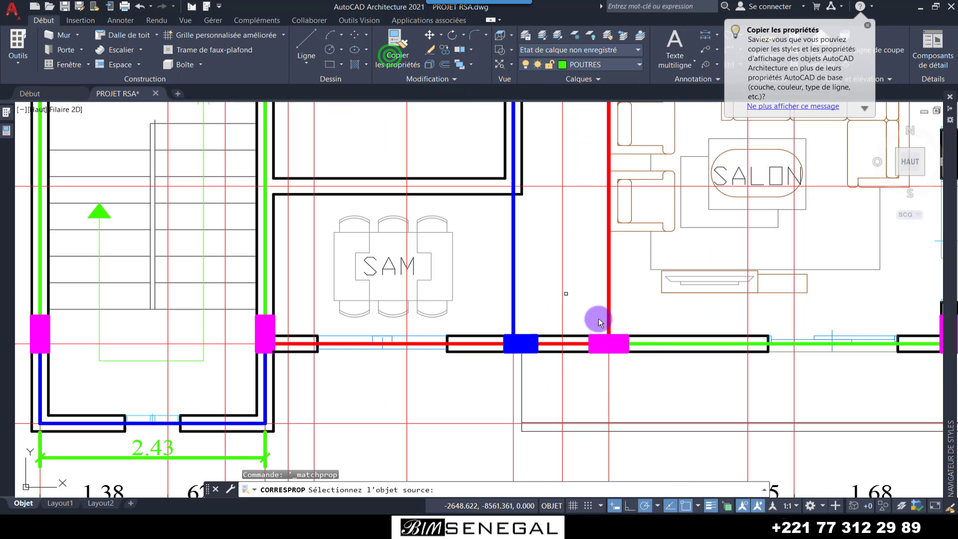
click(666, 342)
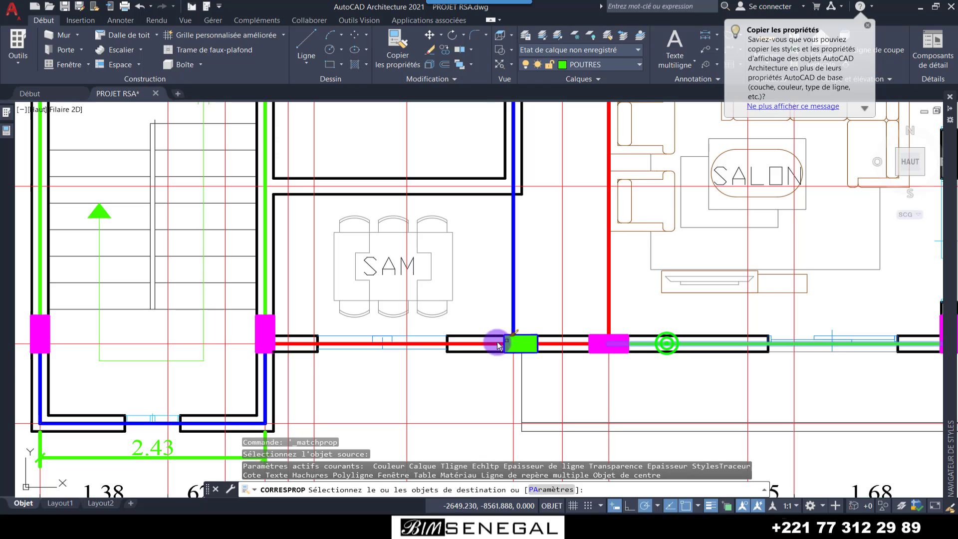
click(445, 343)
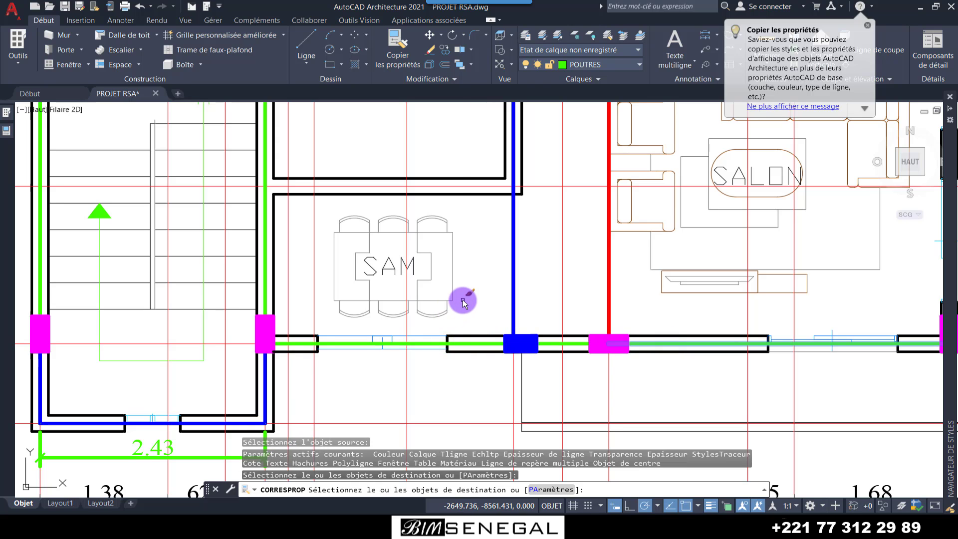
key(Return)
scroll(403, 329, down, 4)
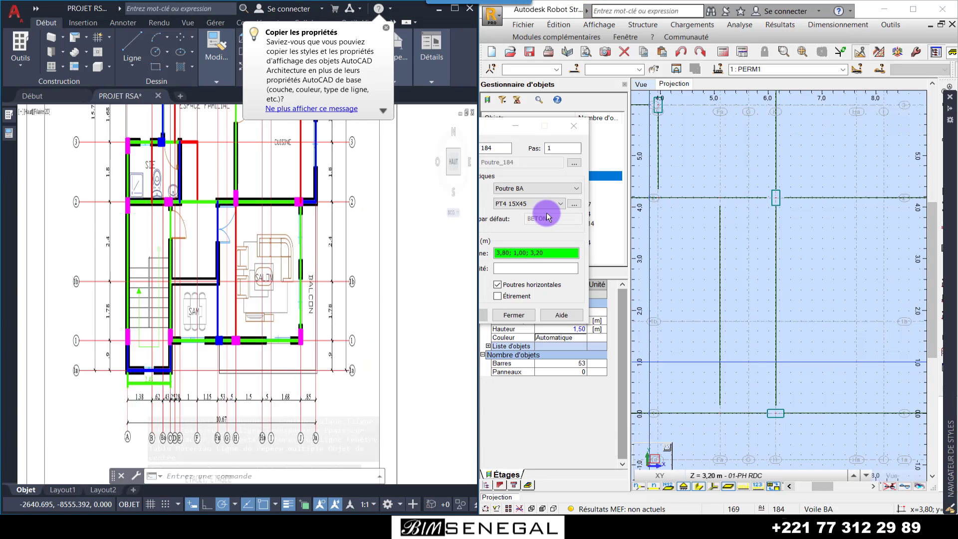
Examine in AutoCAD the green beam on axis 2 between axes C and H and the blue beams meeting it on axes E and Fa
scroll(349, 285, up, 2)
scroll(200, 389, up, 1)
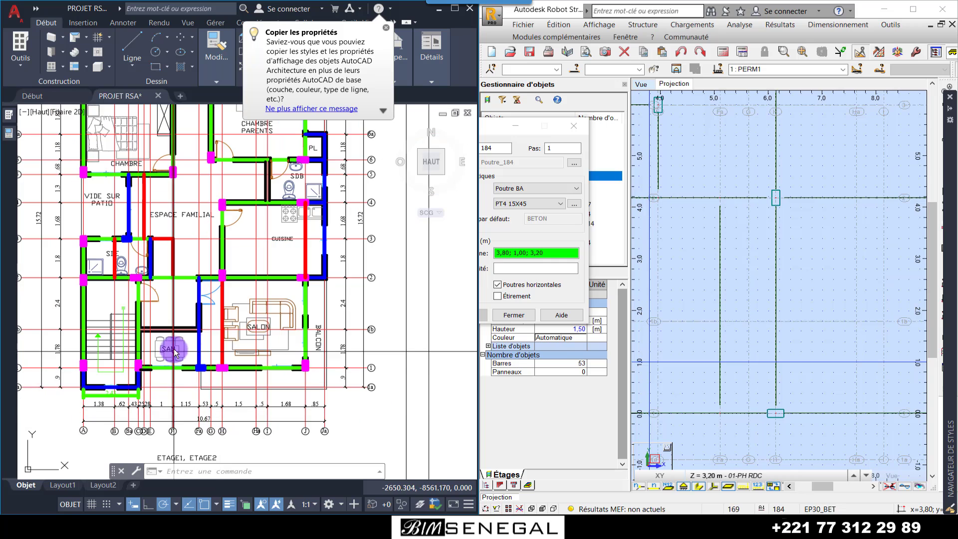
scroll(752, 329, down, 1)
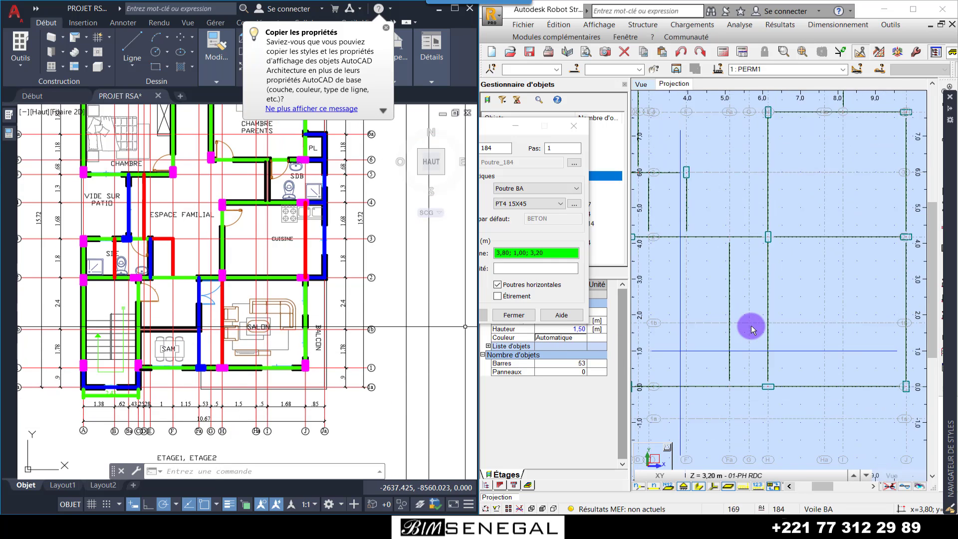
scroll(751, 326, down, 3)
scroll(157, 378, up, 4)
scroll(276, 376, down, 2)
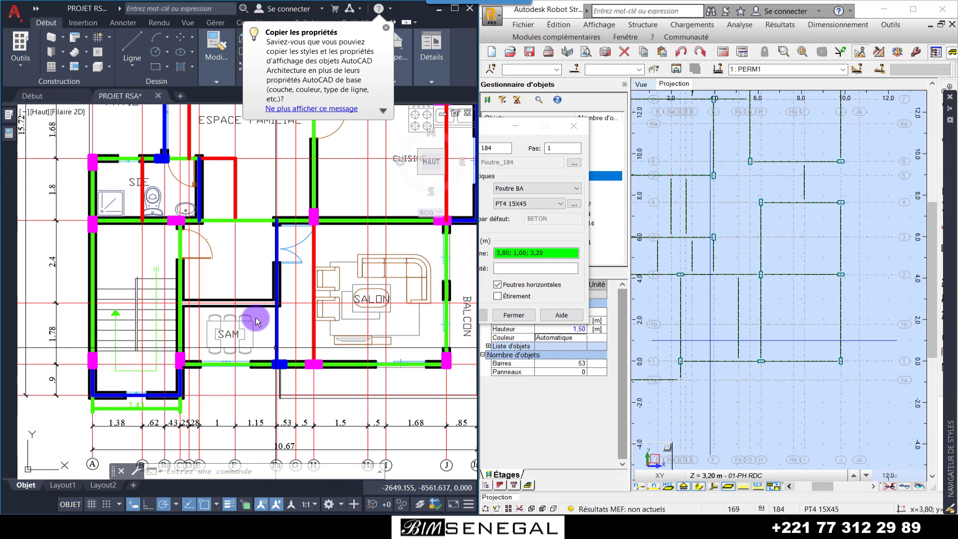
scroll(244, 262, up, 2)
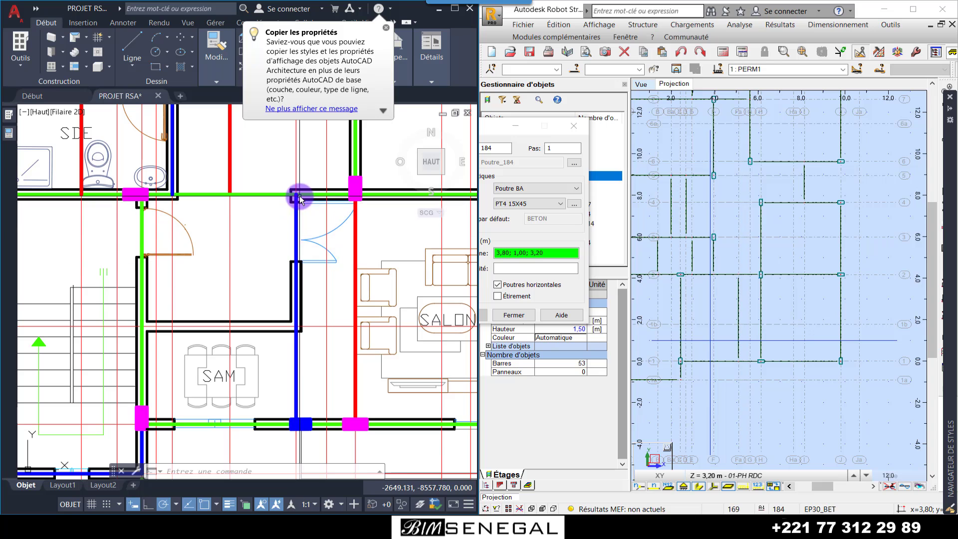
scroll(309, 423, down, 3)
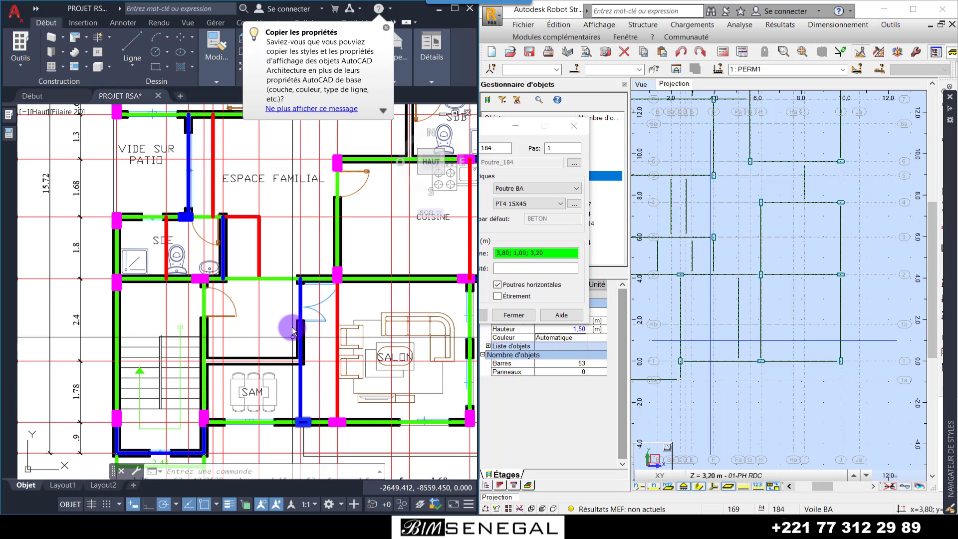
scroll(279, 253, up, 2)
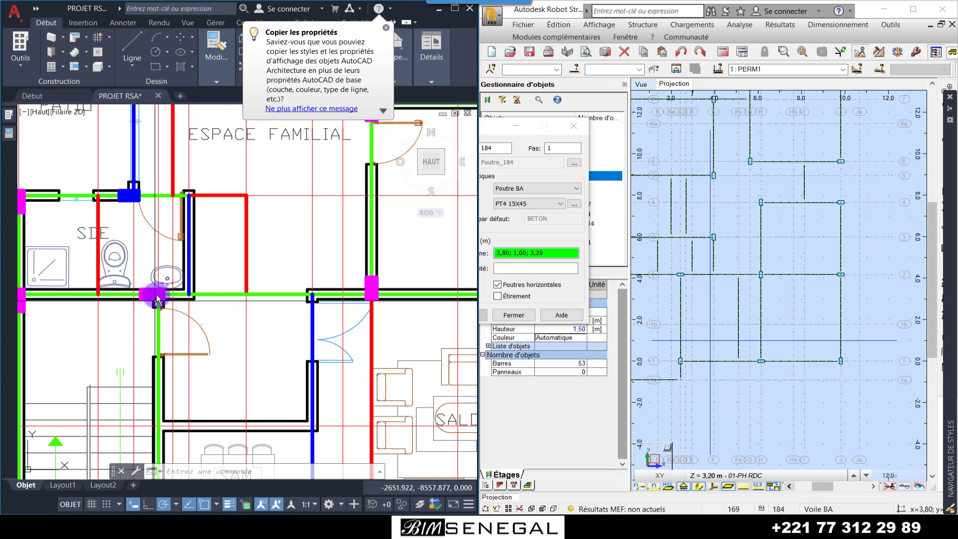
scroll(343, 296, up, 2)
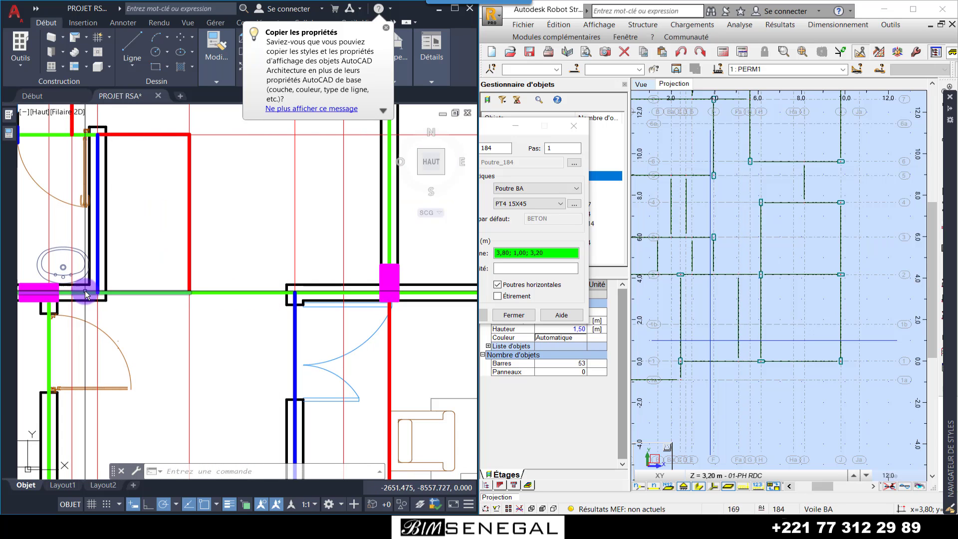
scroll(354, 262, down, 2)
scroll(191, 296, up, 2)
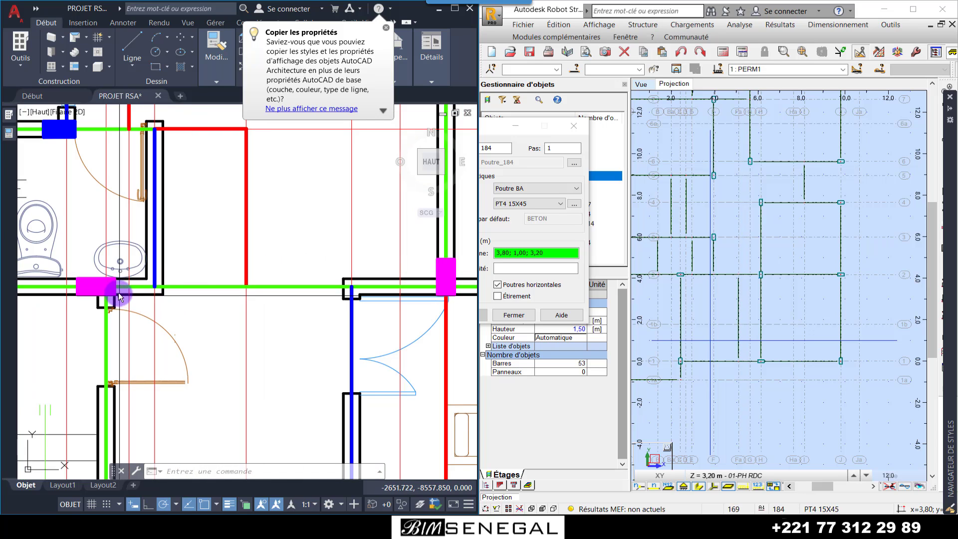
scroll(281, 284, down, 2)
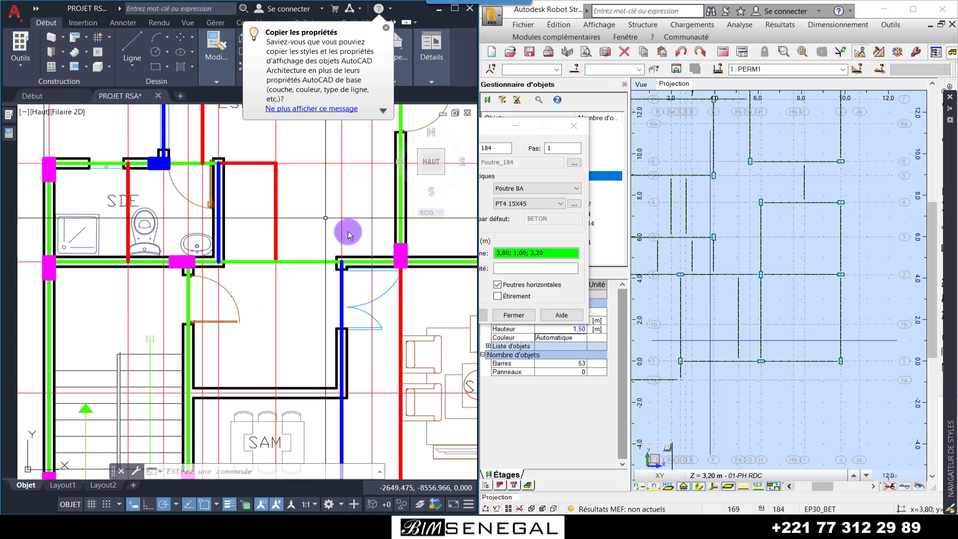
scroll(364, 370, down, 1)
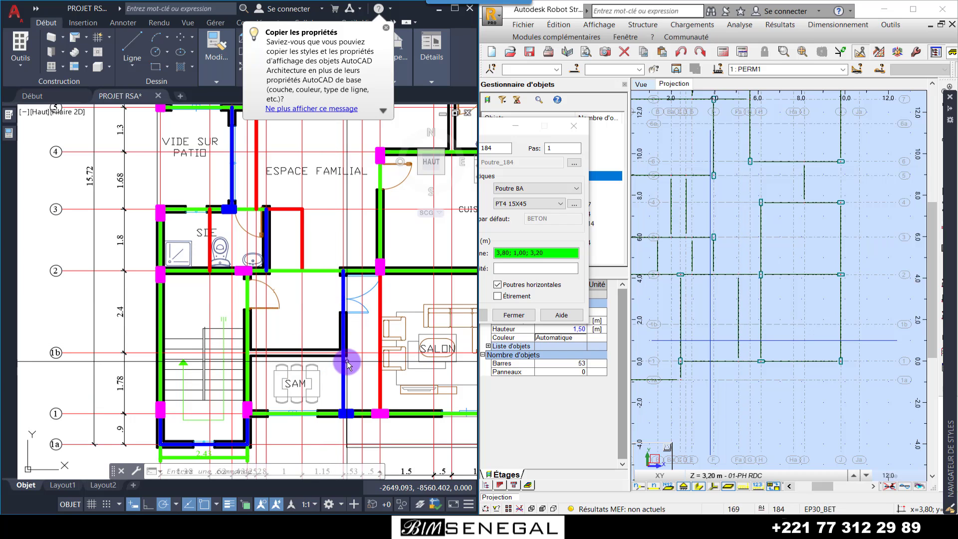
scroll(346, 361, up, 2)
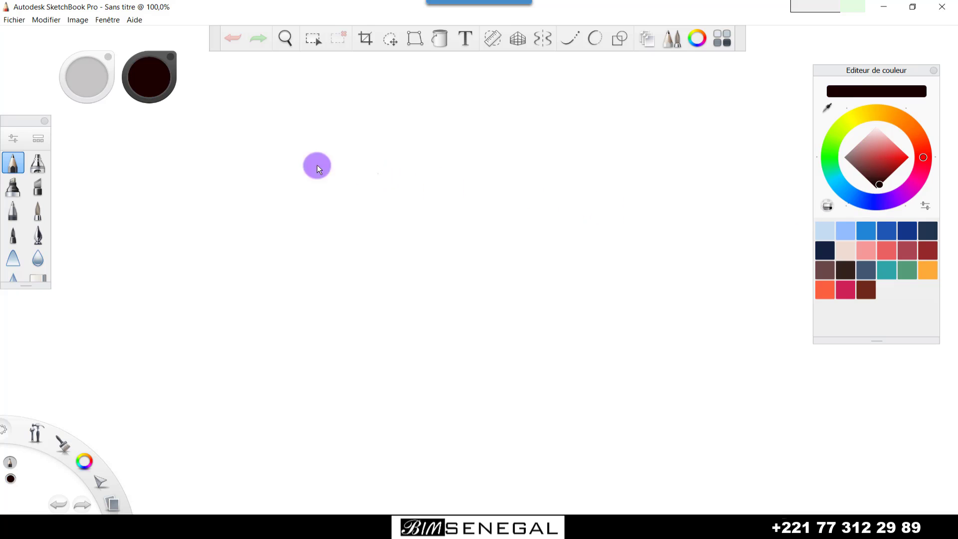
Sketch a long horizontal slab strip resting on two end supports, with a vertical wall standing on it near mid-span
drag(259, 147, 259, 187)
mouse_move(256, 140)
mouse_down()
mouse_move(802, 122)
mouse_move(802, 173)
mouse_move(263, 180)
mouse_move(262, 153)
mouse_move(250, 261)
mouse_move(291, 263)
mouse_move(285, 149)
mouse_up()
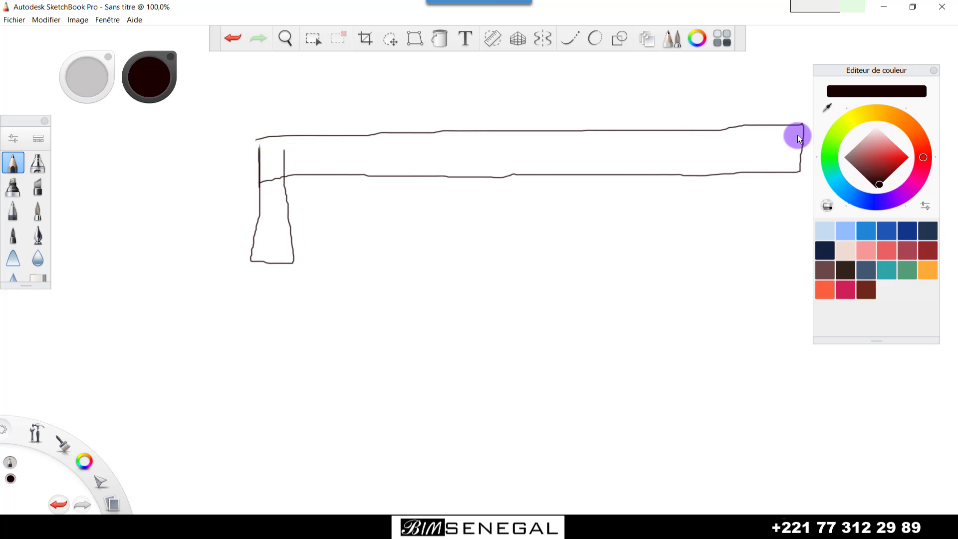
mouse_move(797, 196)
mouse_down()
mouse_move(796, 250)
mouse_move(764, 218)
mouse_move(764, 123)
mouse_up()
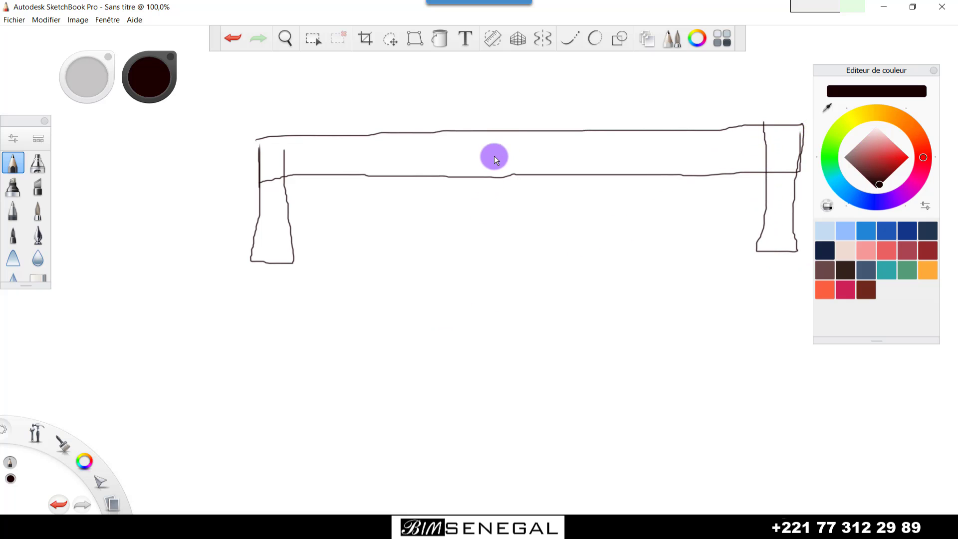
drag(501, 134, 491, 67)
mouse_move(209, 40)
mouse_down()
mouse_move(81, 396)
mouse_move(113, 444)
mouse_up()
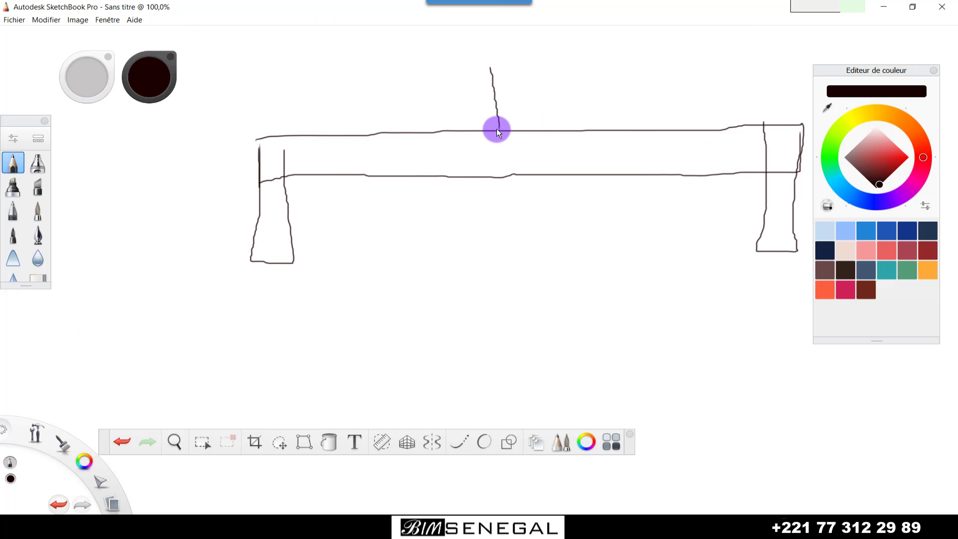
mouse_move(501, 131)
mouse_down()
mouse_move(495, 28)
mouse_move(527, 107)
mouse_up()
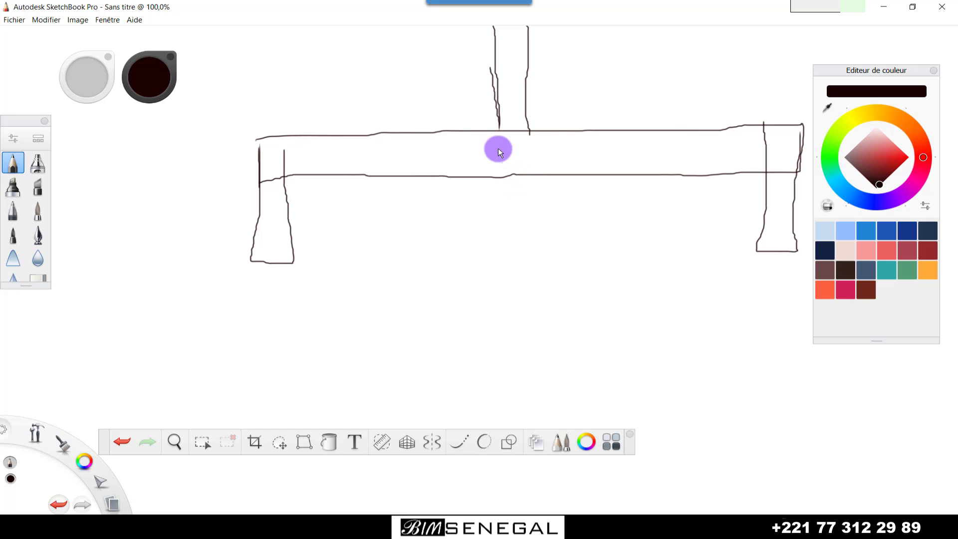
Add in red a beam dropping below the slab under the wall, mark it with strokes, and outline the room between the supports
click(910, 164)
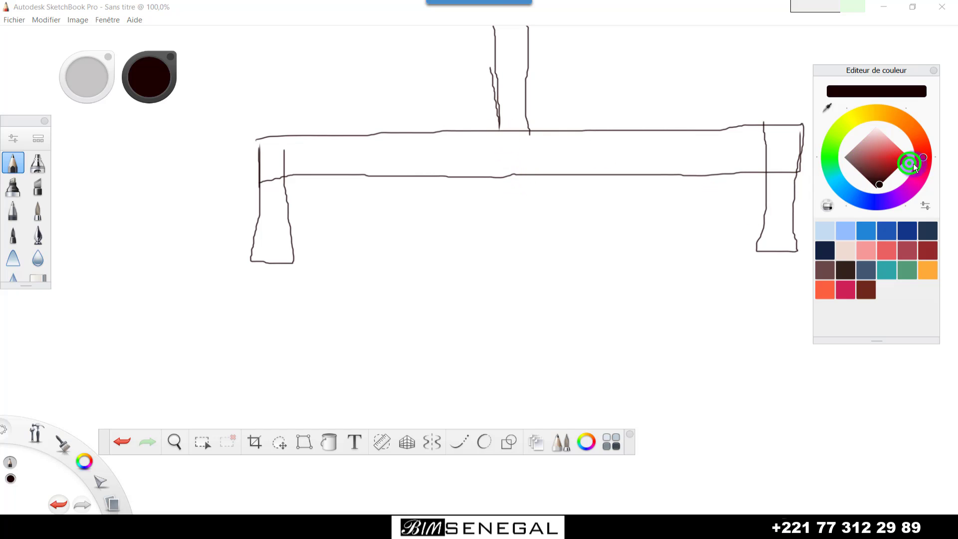
drag(899, 158, 909, 157)
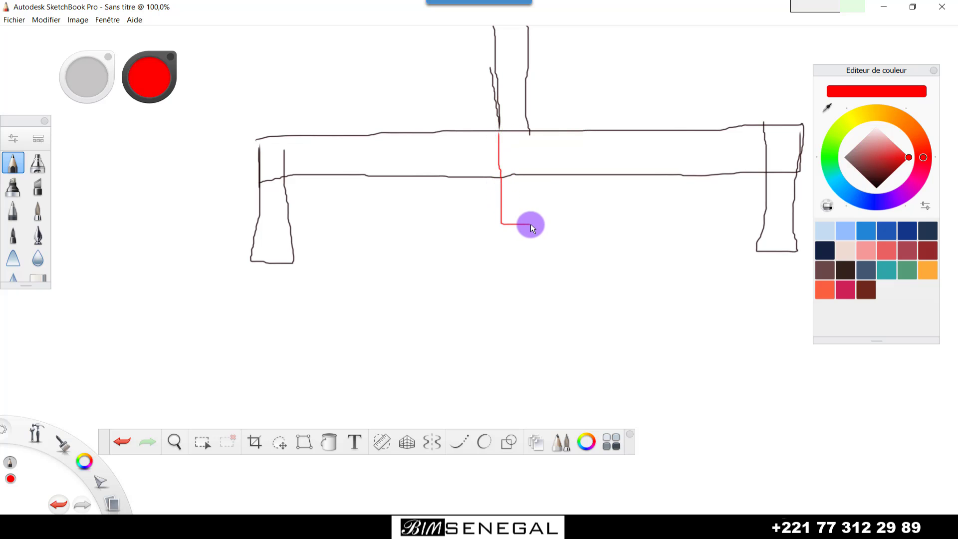
drag(545, 228, 539, 132)
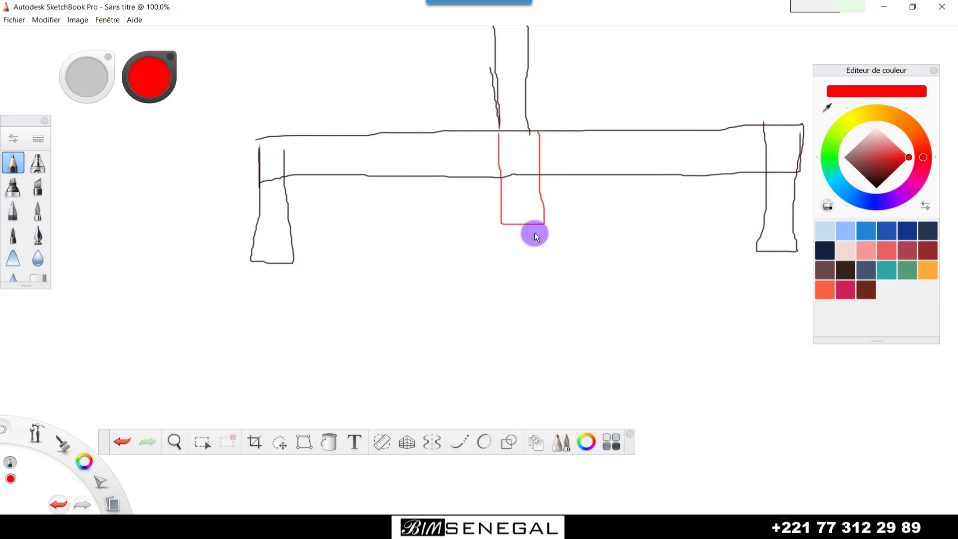
mouse_move(583, 187)
mouse_down()
mouse_move(563, 207)
mouse_move(566, 231)
mouse_move(545, 205)
mouse_up()
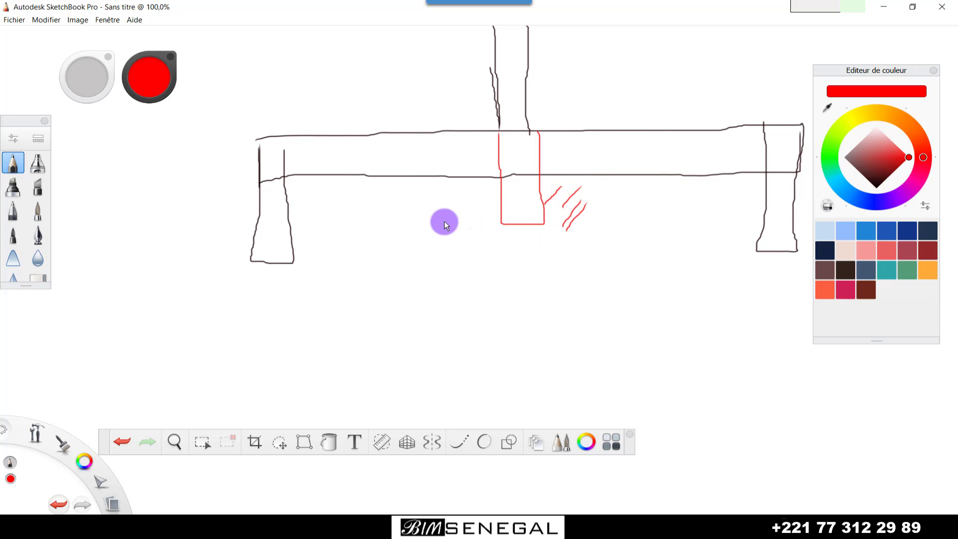
mouse_move(446, 233)
mouse_down()
mouse_move(575, 256)
mouse_move(632, 208)
mouse_up()
click(782, 251)
mouse_move(792, 402)
mouse_down()
mouse_move(764, 464)
mouse_move(327, 473)
mouse_move(289, 434)
mouse_move(287, 268)
mouse_up()
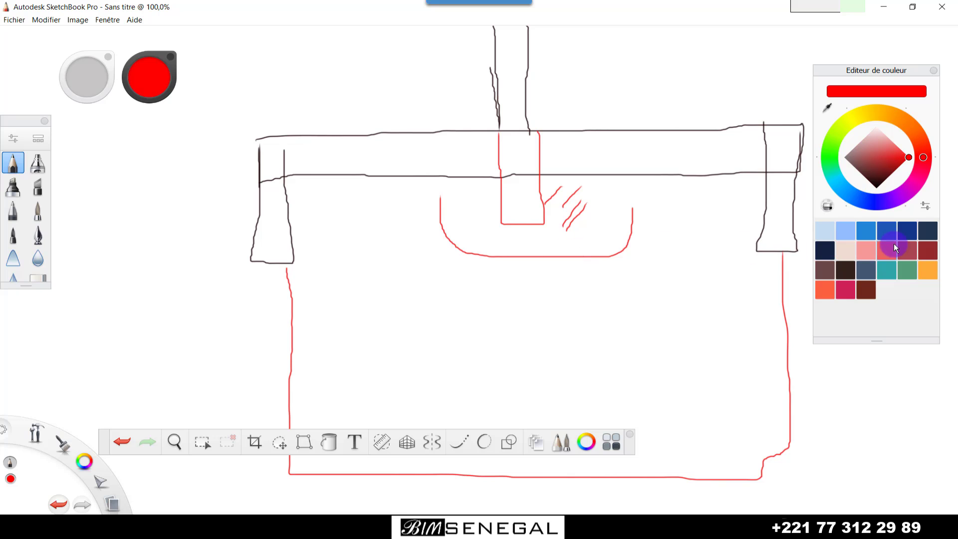
Draw in blue a wide flat beam within the slab depth under the wall, and add an arrowed handwritten note above the slab
click(869, 202)
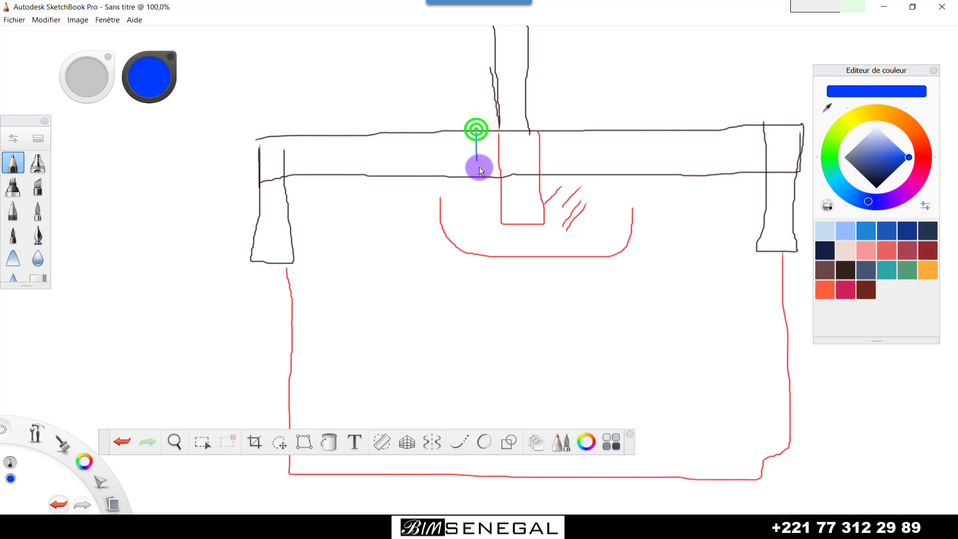
drag(480, 178, 547, 175)
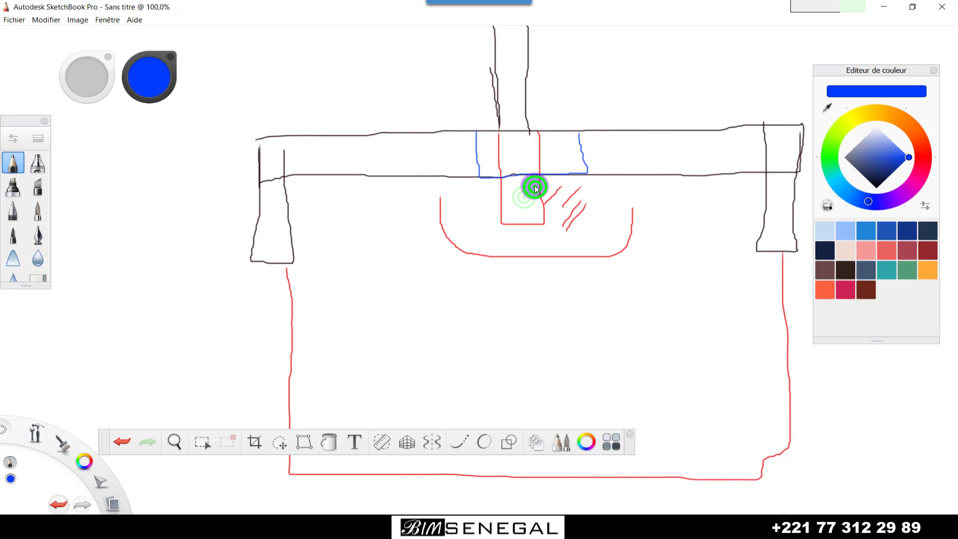
mouse_move(536, 189)
mouse_down()
mouse_move(552, 213)
mouse_move(571, 190)
mouse_up()
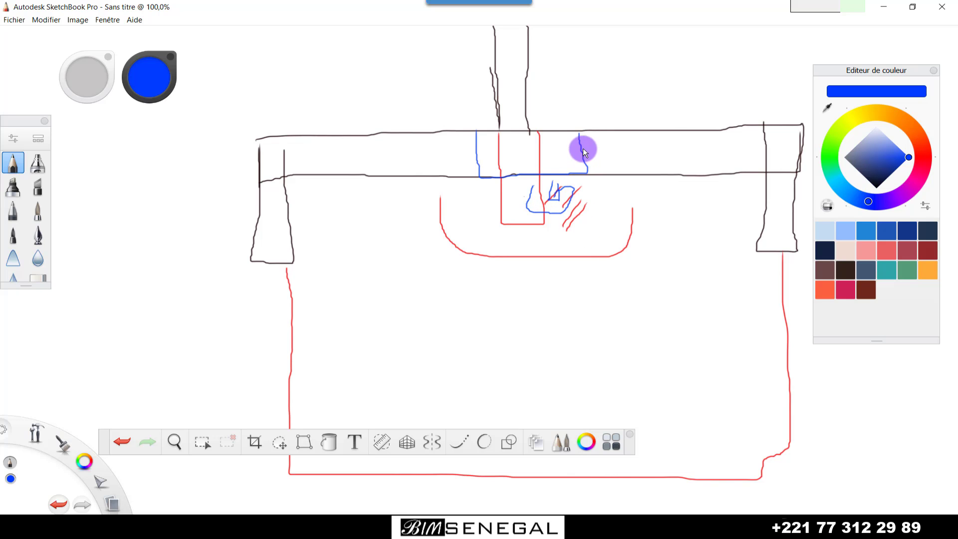
mouse_move(585, 172)
mouse_down()
mouse_move(467, 182)
mouse_move(464, 129)
mouse_move(575, 127)
mouse_up()
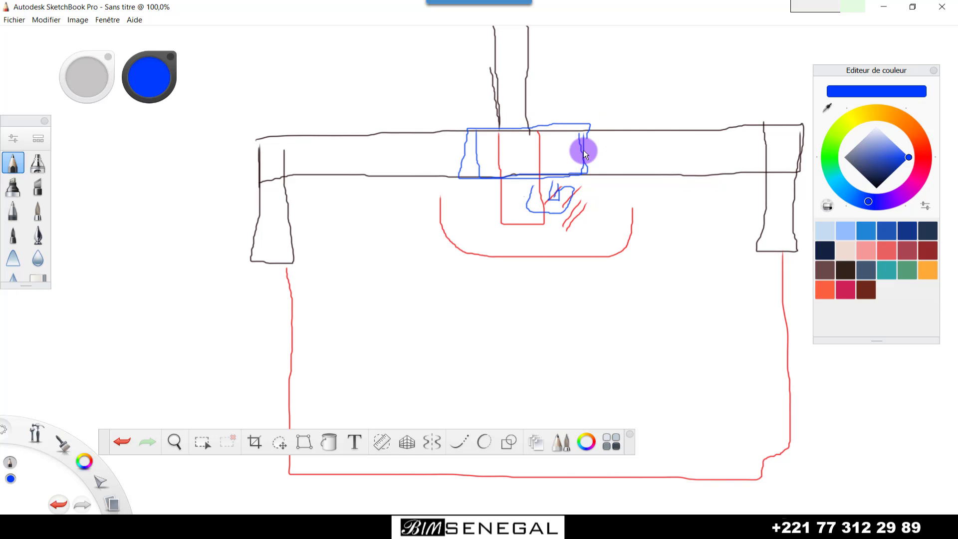
mouse_move(720, 78)
mouse_down()
mouse_move(672, 84)
mouse_move(658, 108)
mouse_up()
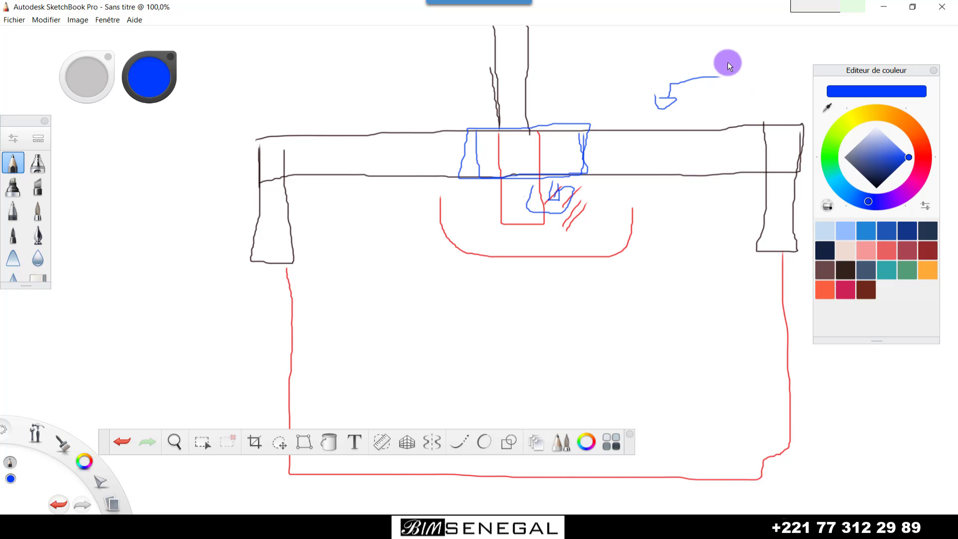
mouse_move(758, 67)
mouse_down()
mouse_move(712, 94)
mouse_move(766, 88)
mouse_move(807, 99)
mouse_move(794, 116)
mouse_up()
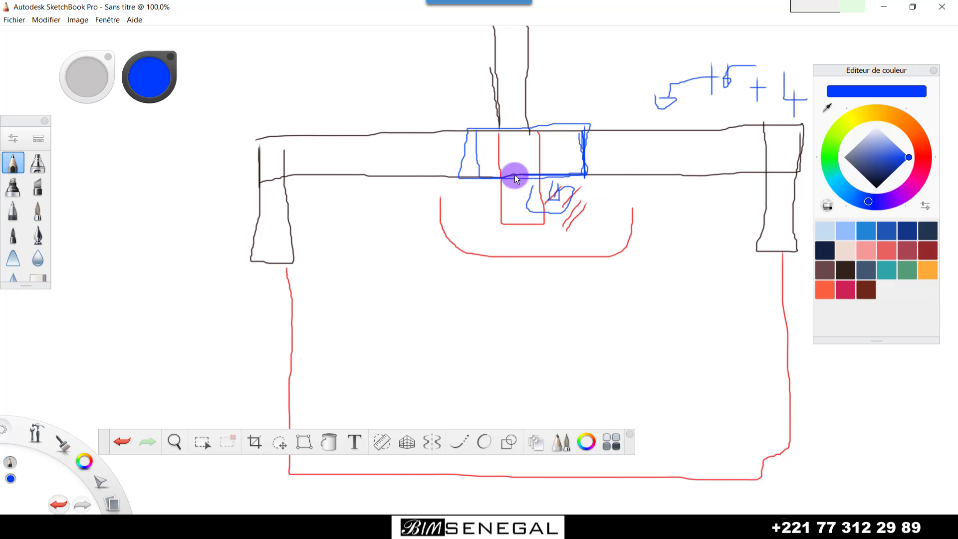
Widen the blue flat beam, mark its width with a dimension line below it, and hatch its section
mouse_move(463, 178)
mouse_down()
mouse_move(448, 148)
mouse_move(587, 129)
mouse_up()
mouse_move(455, 205)
mouse_down()
mouse_move(549, 191)
mouse_move(590, 196)
mouse_move(589, 207)
mouse_up()
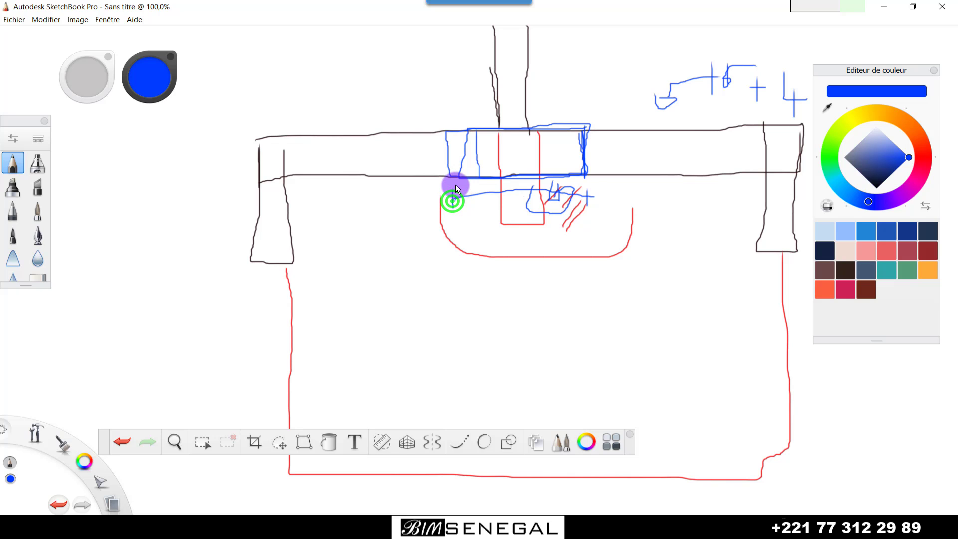
drag(446, 205, 595, 205)
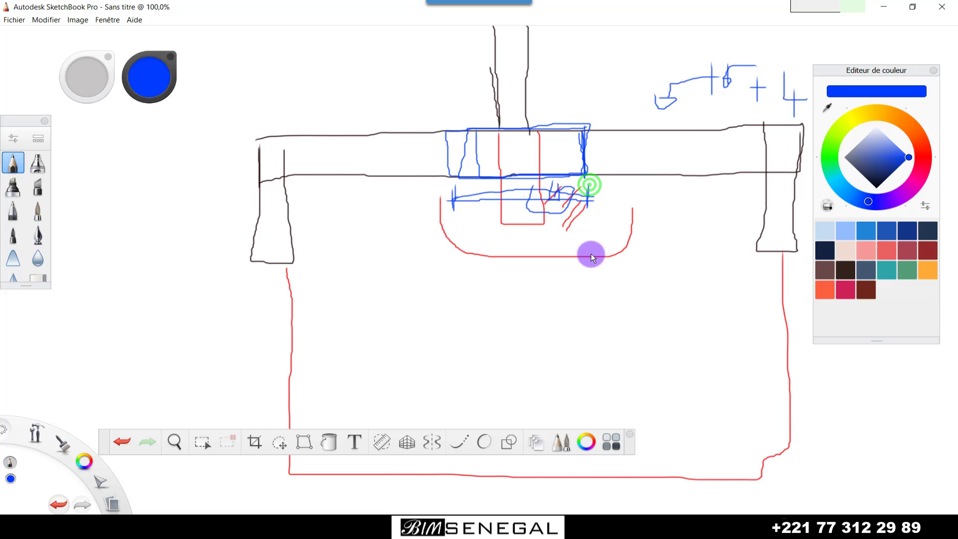
mouse_move(494, 160)
mouse_down()
mouse_move(553, 128)
mouse_move(587, 133)
mouse_up()
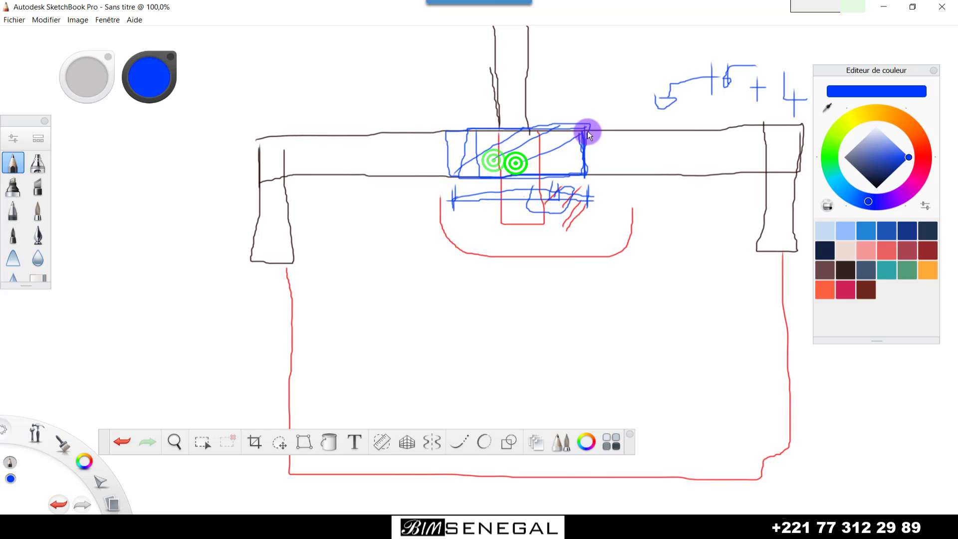
mouse_move(572, 166)
mouse_down()
mouse_move(594, 147)
mouse_move(493, 177)
mouse_up()
drag(553, 128, 433, 169)
drag(502, 131, 433, 169)
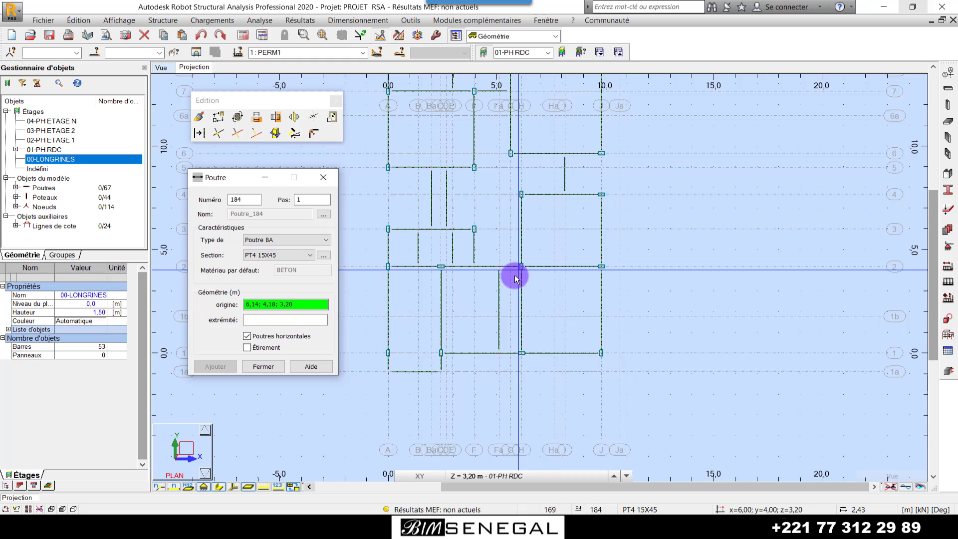
click(944, 93)
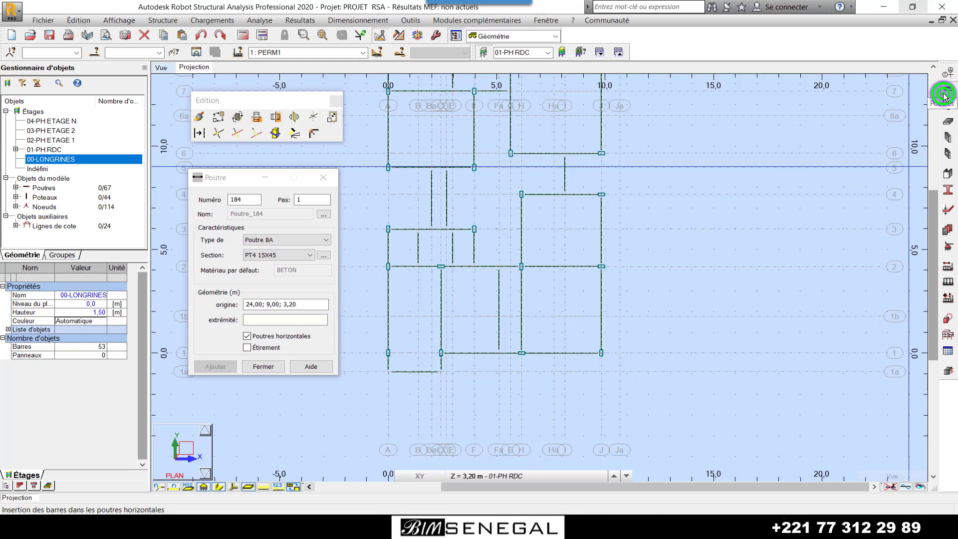
click(325, 258)
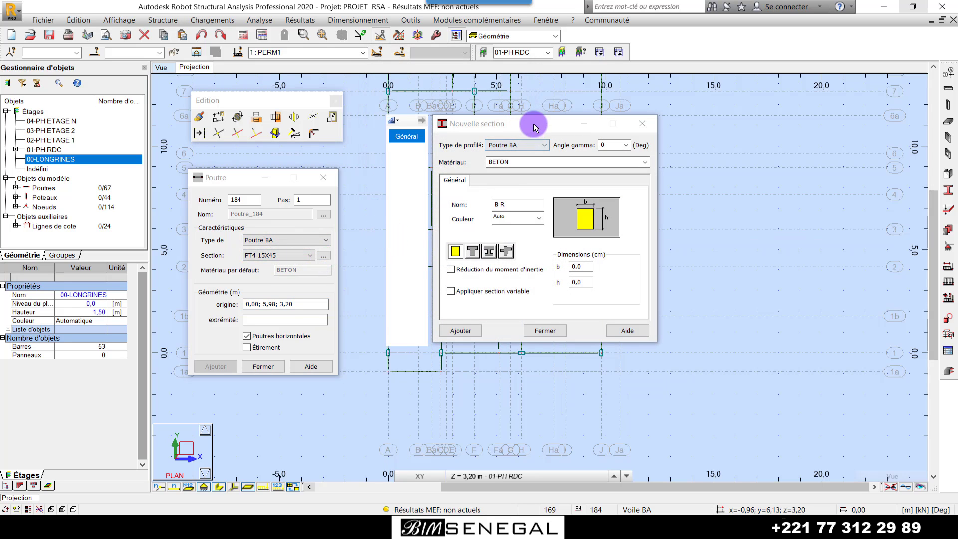
drag(530, 124, 264, 191)
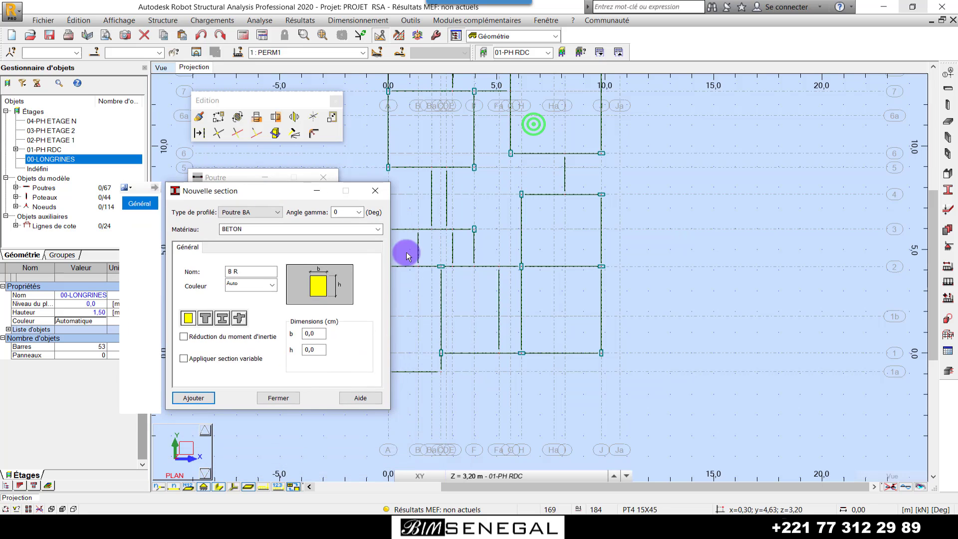
Add a dimension line along axis Fa from axis 2 to axis 1 in Robot and dismiss the new section definition
click(412, 21)
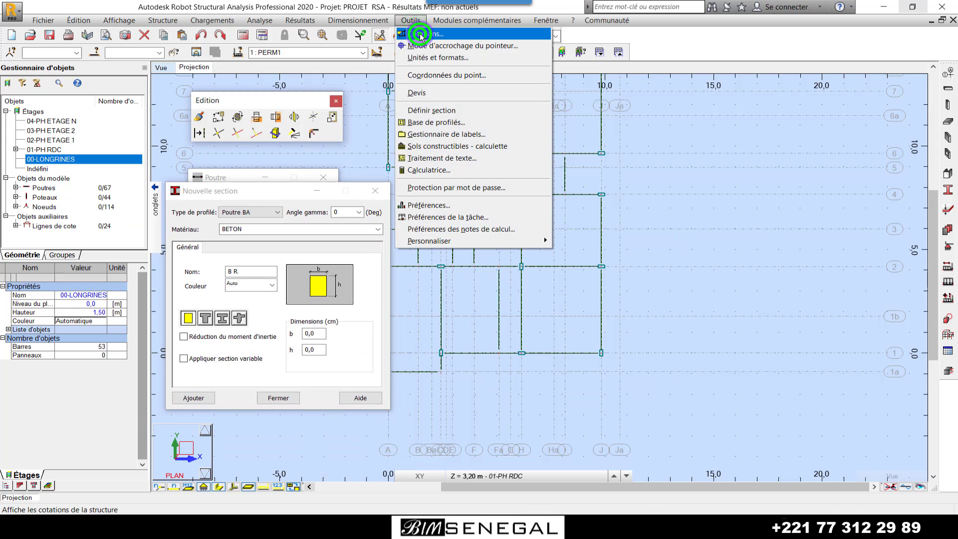
click(420, 35)
scroll(500, 306, up, 3)
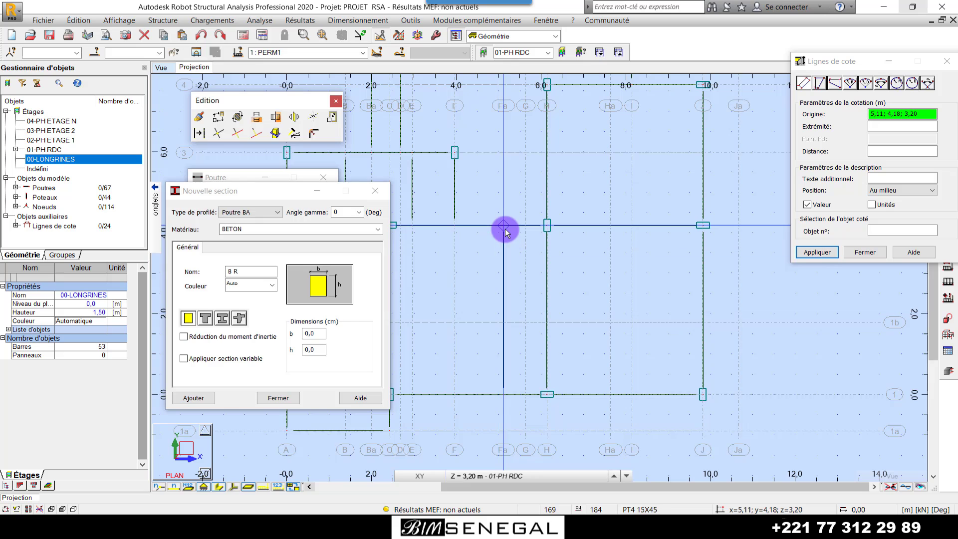
click(503, 226)
click(504, 394)
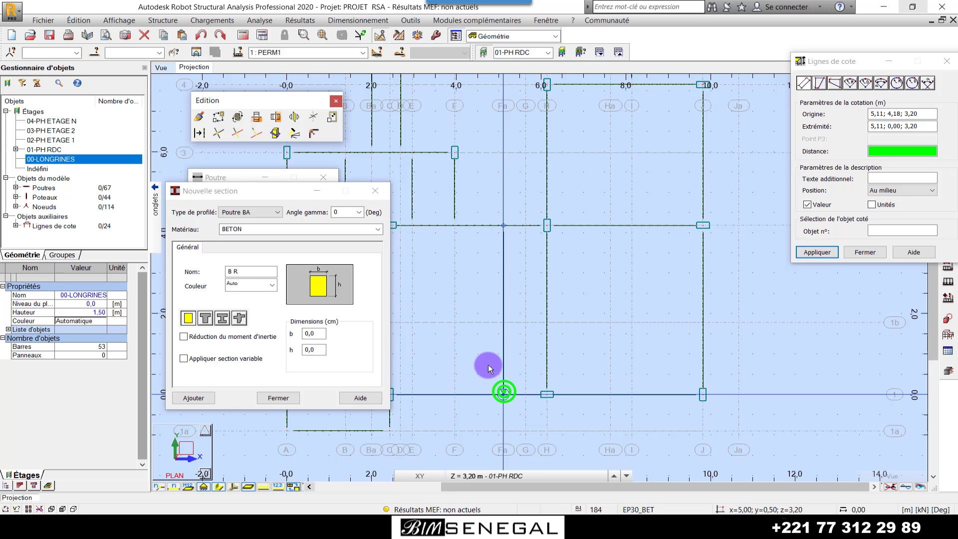
click(478, 356)
scroll(484, 326, up, 1)
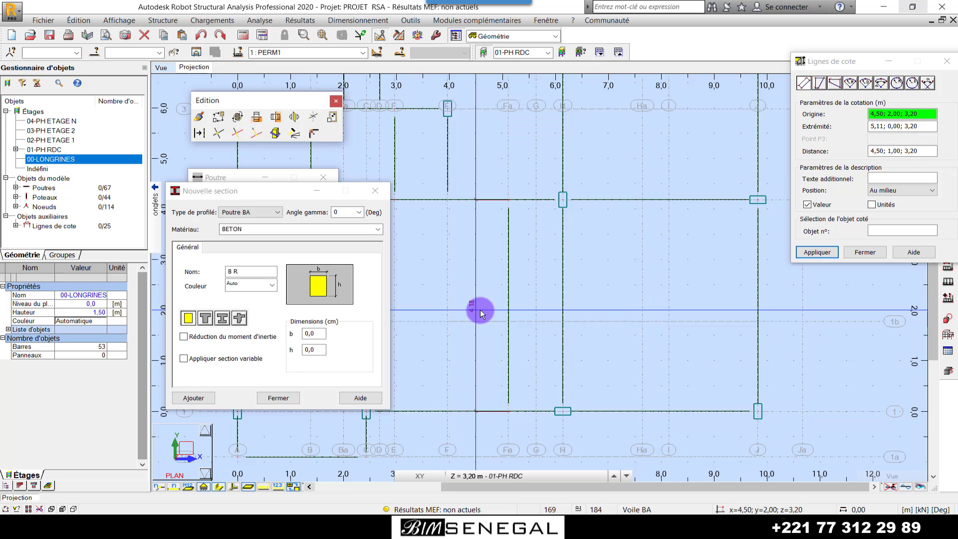
click(376, 191)
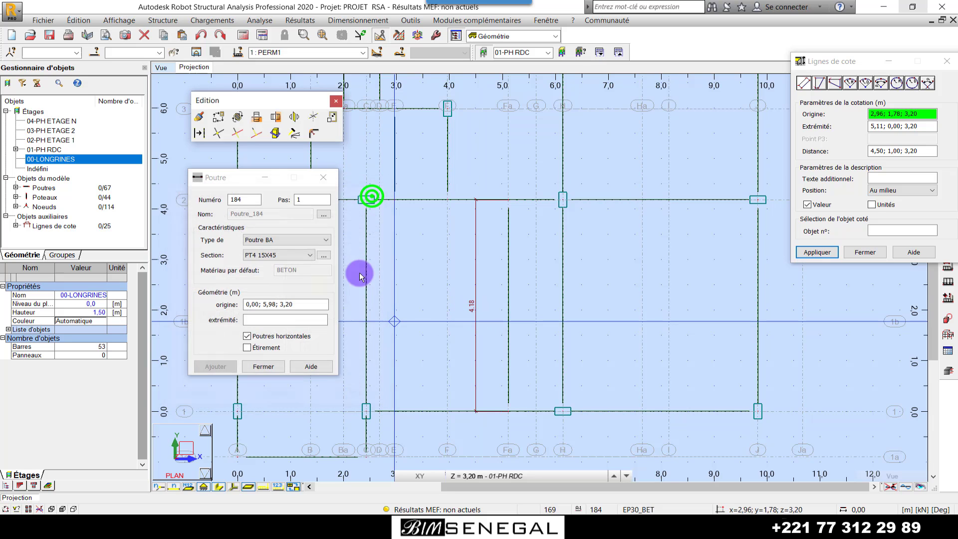
Try to place a PT4 15X45 beam on axis 2 from axis C to axis H, and leave the beam and dimension commands
click(290, 256)
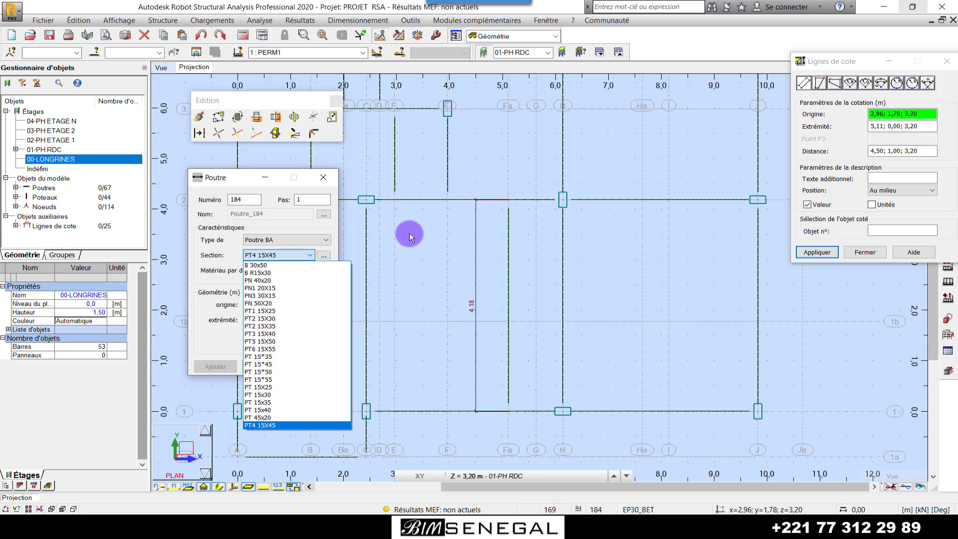
click(304, 226)
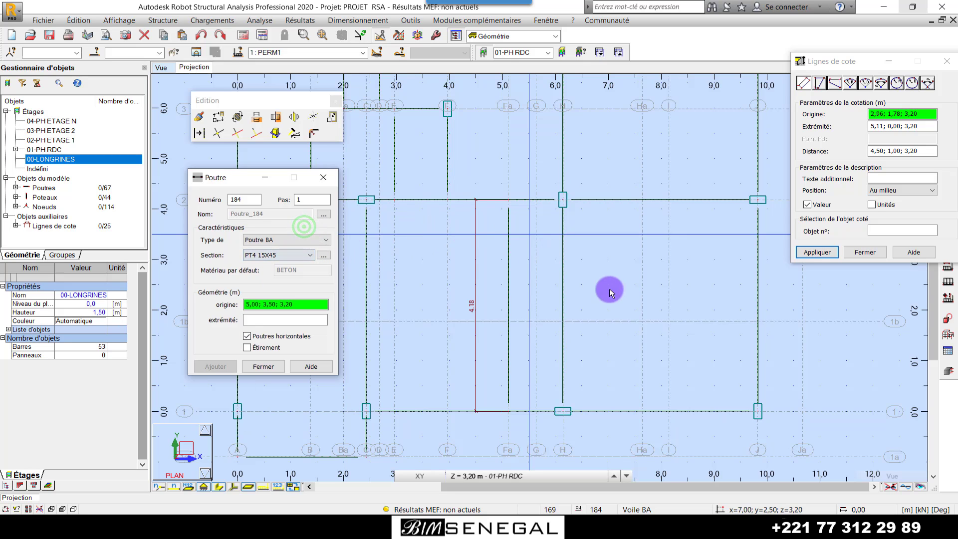
scroll(609, 292, down, 1)
scroll(412, 229, up, 1)
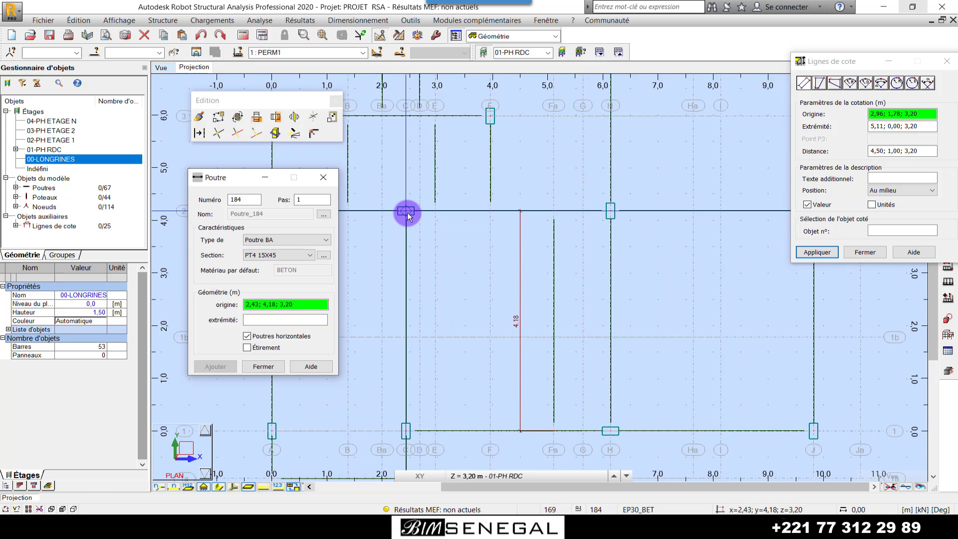
click(407, 215)
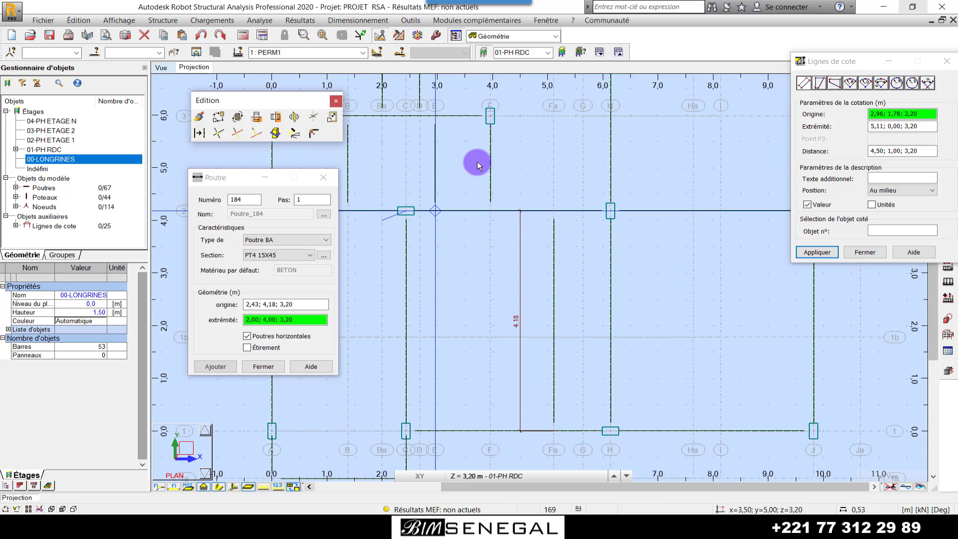
click(610, 210)
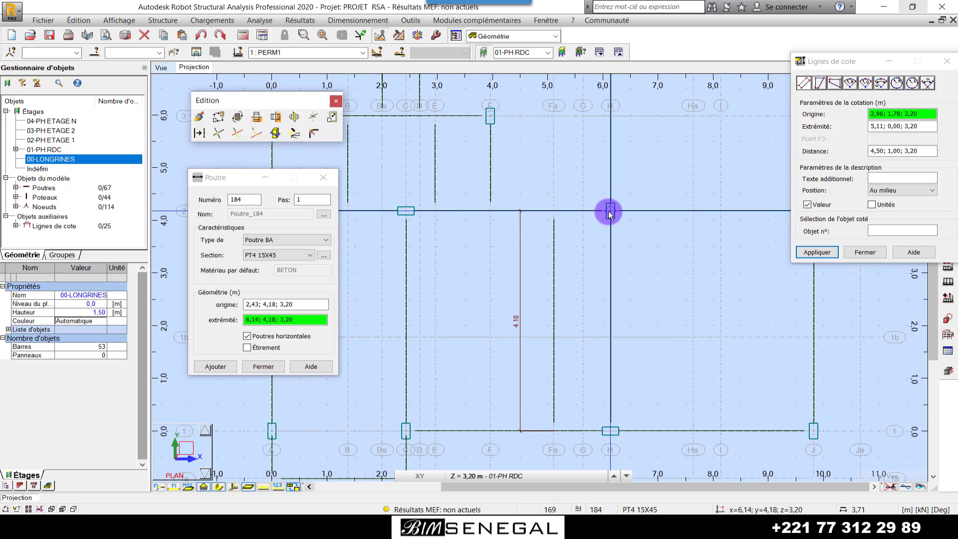
click(540, 273)
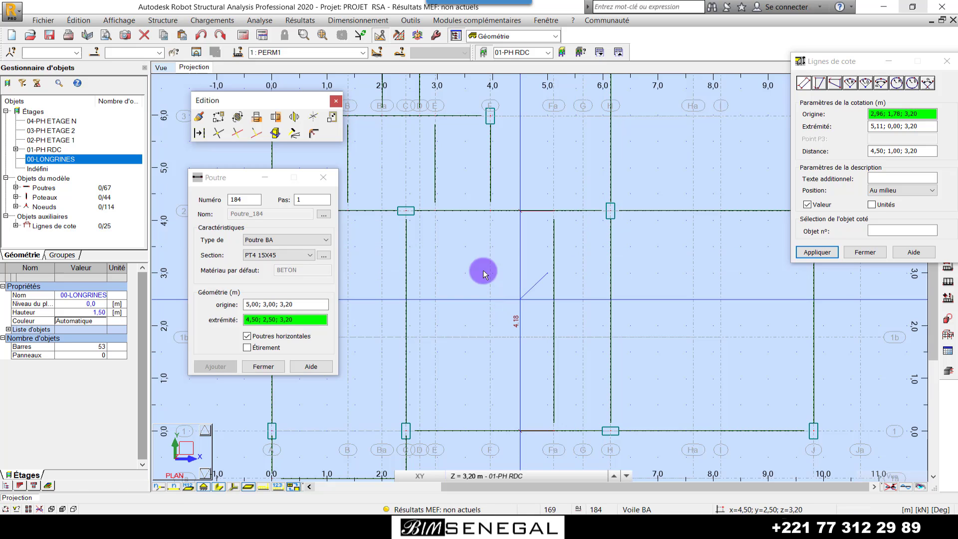
click(947, 61)
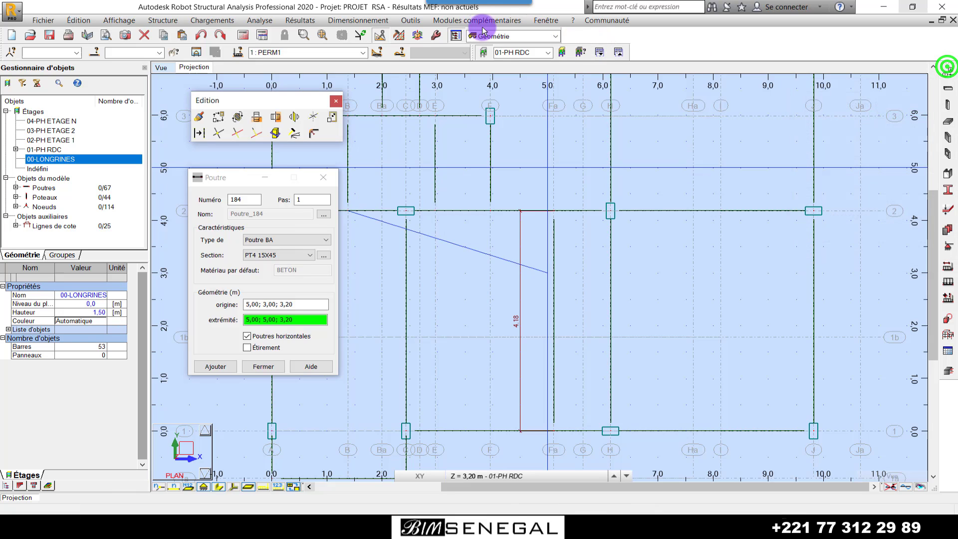
click(316, 179)
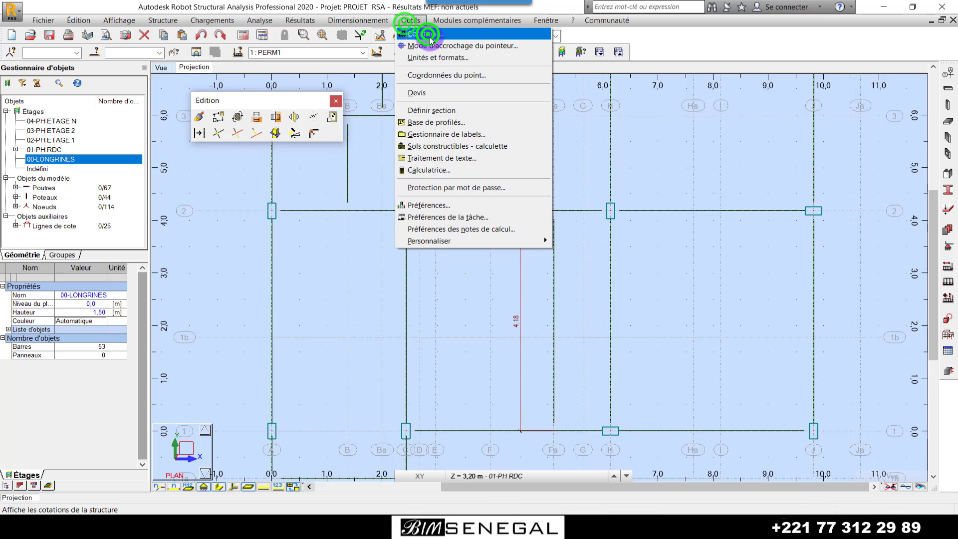
Add a horizontal dimension line between the axis 2 columns at axes H and C, placed below axis 2
click(426, 33)
click(609, 210)
click(405, 212)
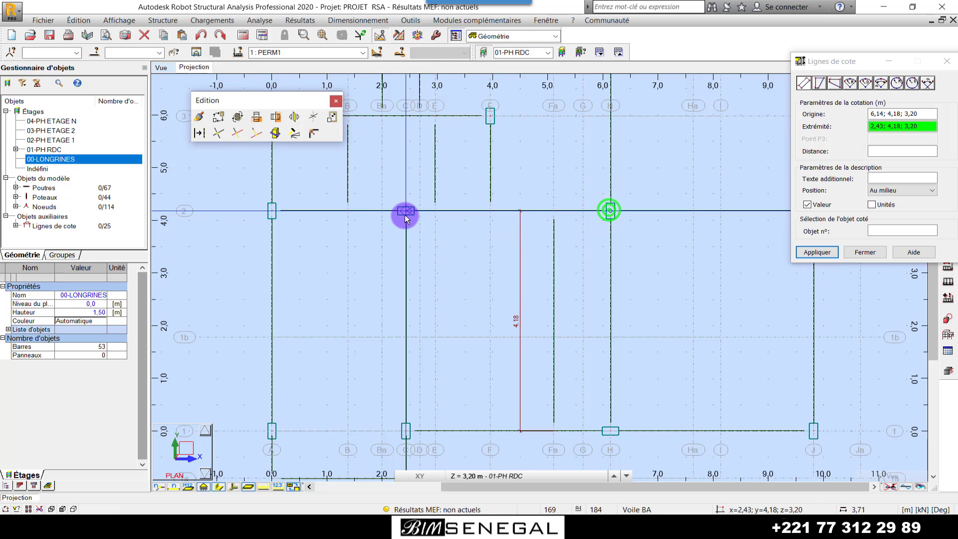
click(474, 274)
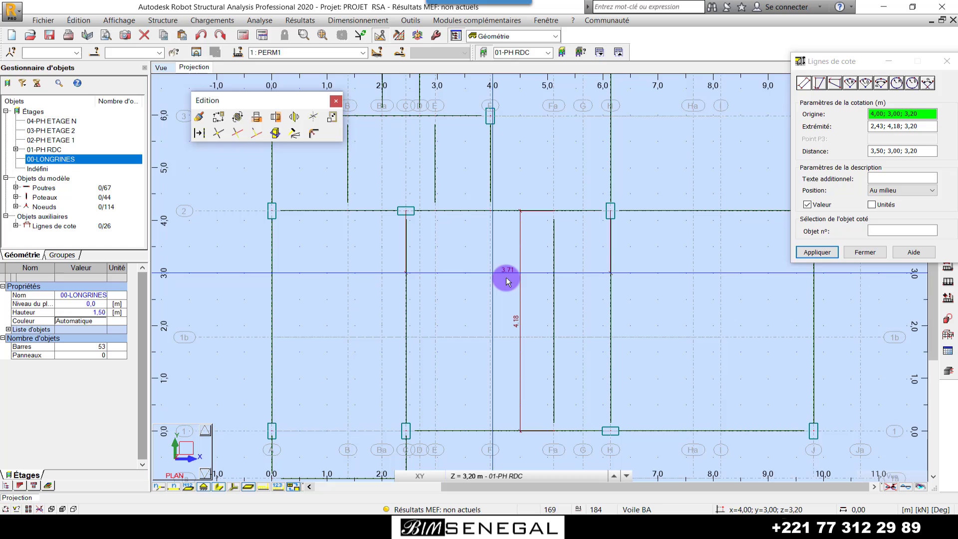
Divide 371 by 22,5 in the Windows calculator, and leave the calculator and the dimension line command
key(alt+Tab)
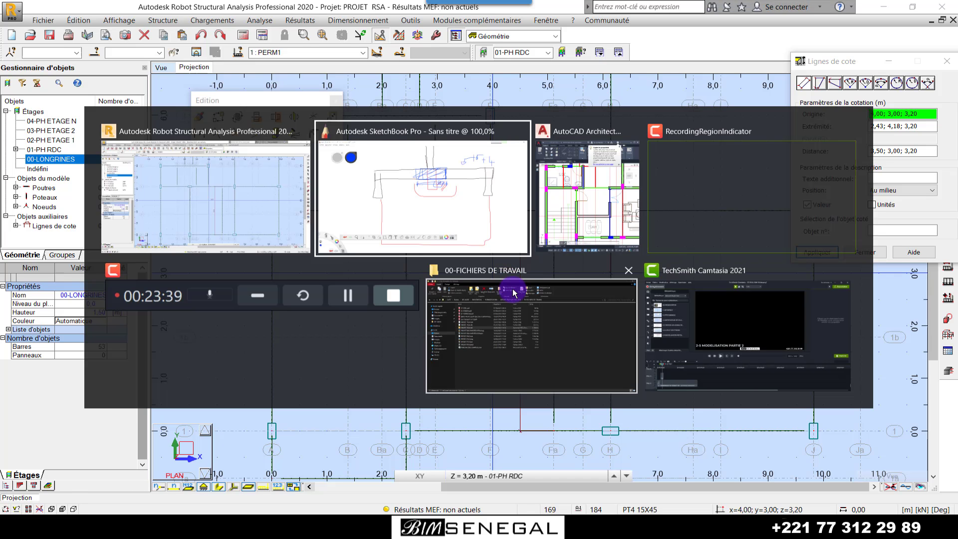
key(alt+Tab)
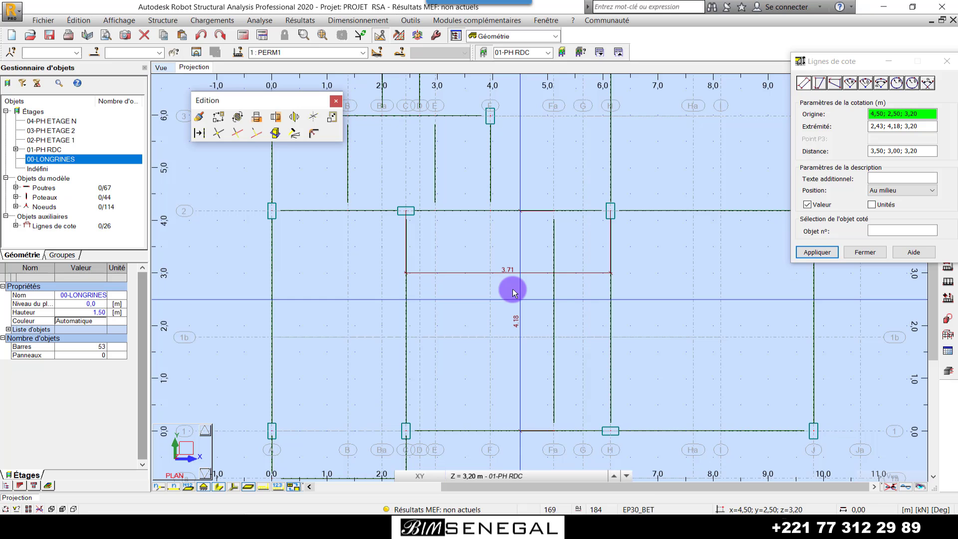
key(super)
text(calc)
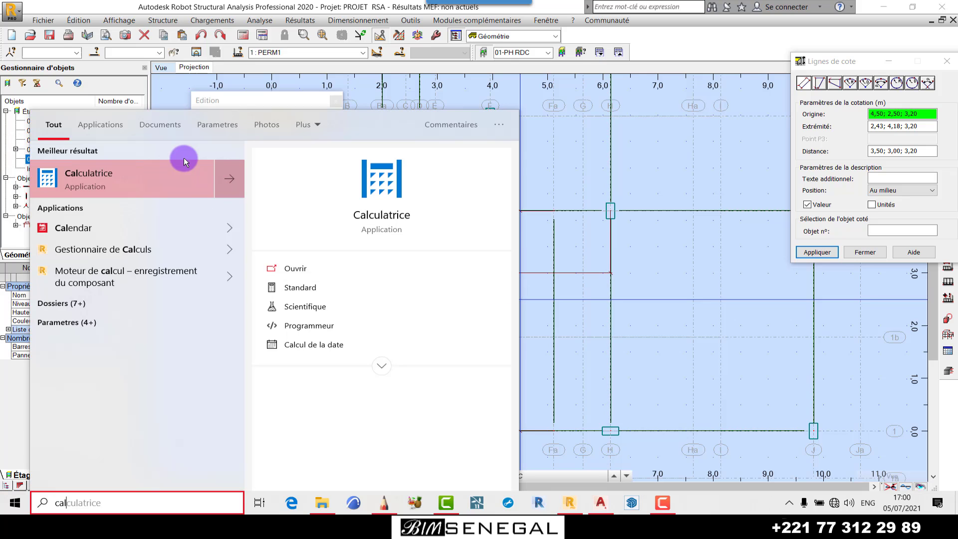
click(144, 163)
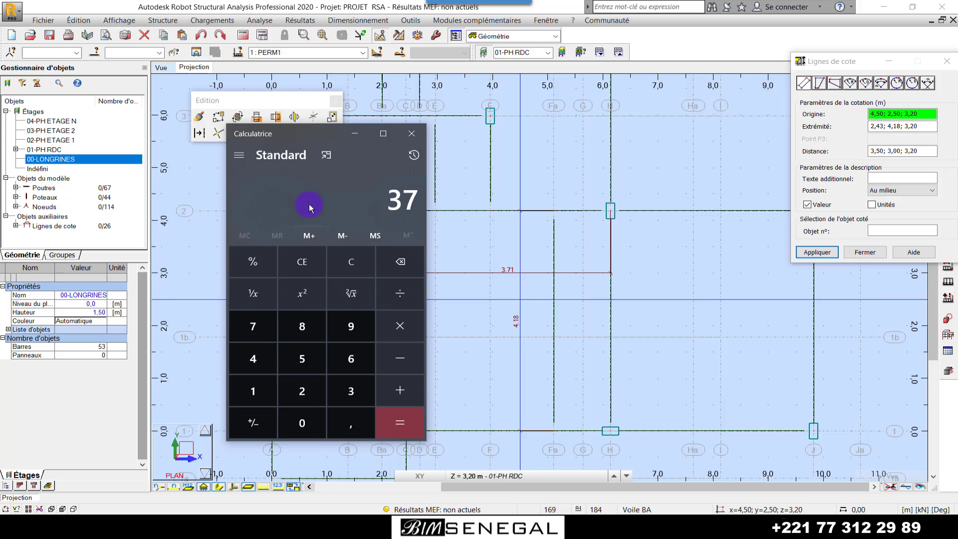
key(slash)
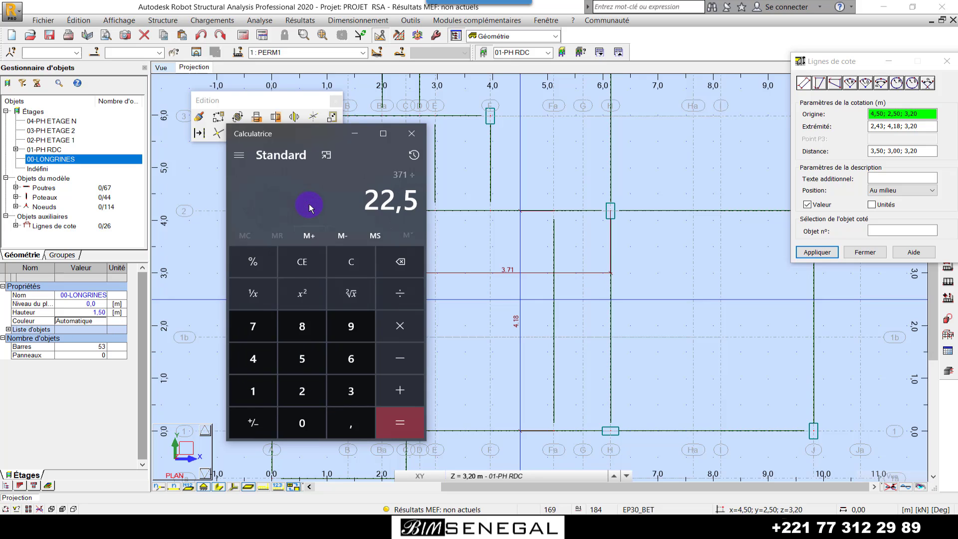
key(Return)
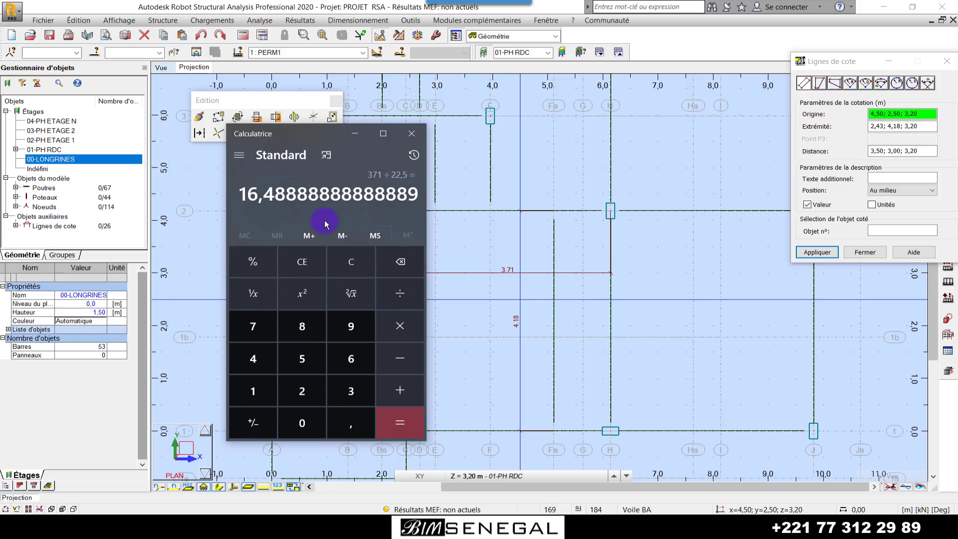
click(353, 139)
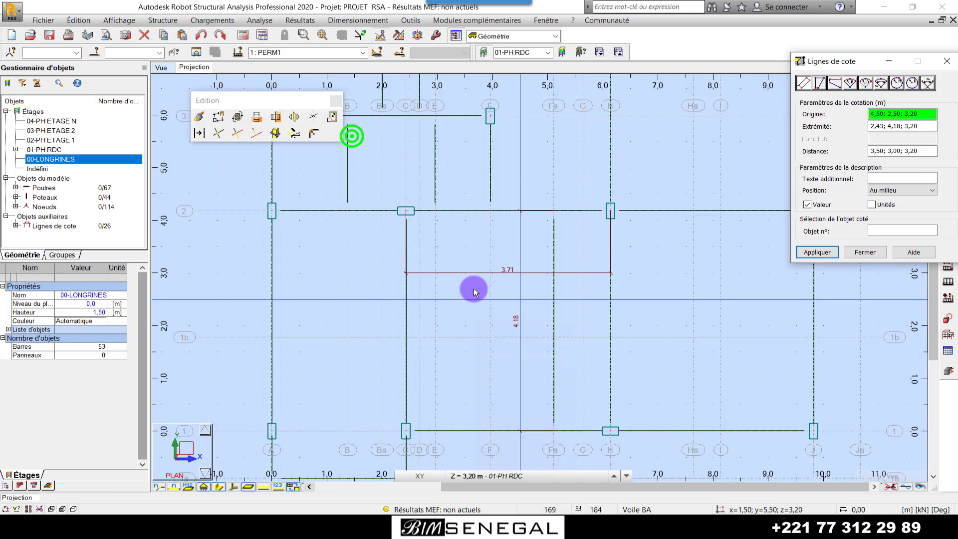
click(950, 62)
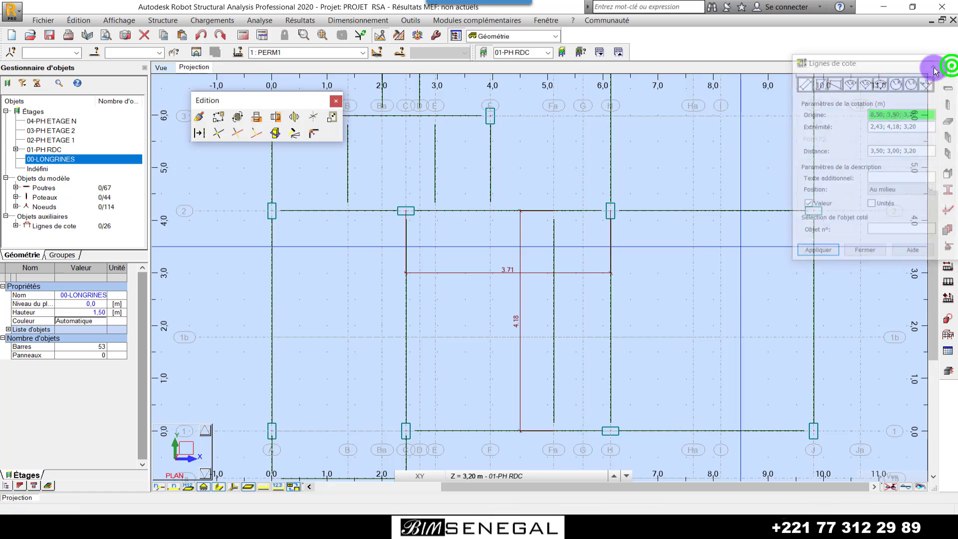
Define a 45 x 20 cm rectangular Poutre BA section in BETON named PN 45X20, and leave the beam command
click(948, 89)
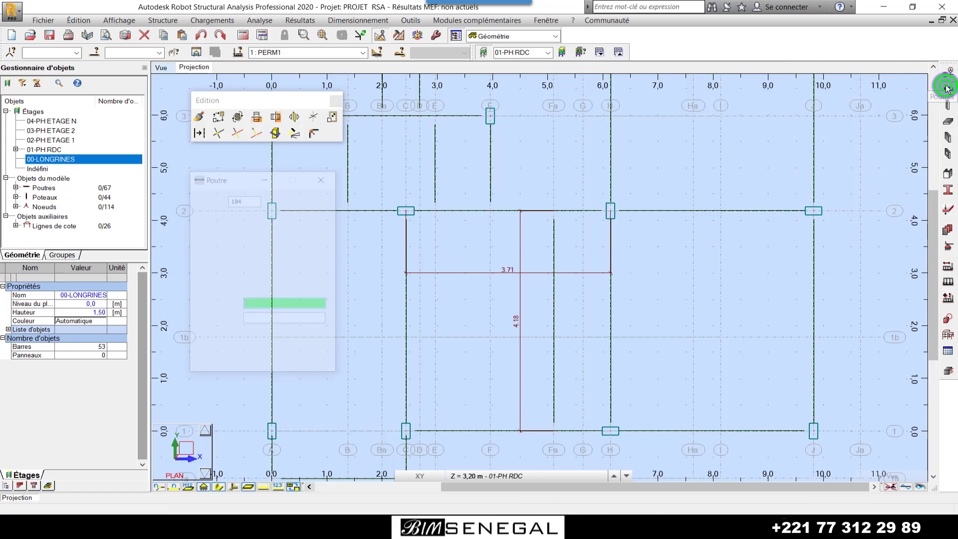
click(324, 255)
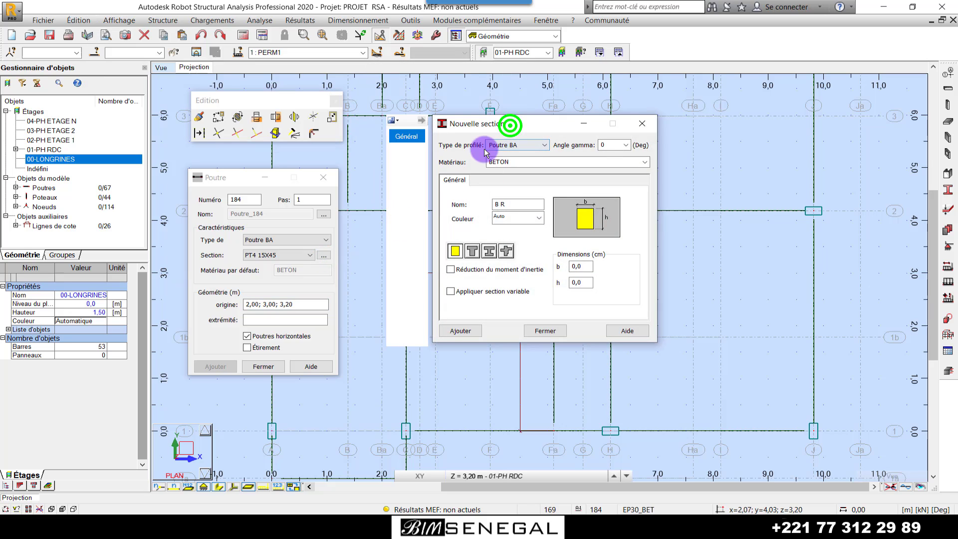
drag(510, 125, 308, 182)
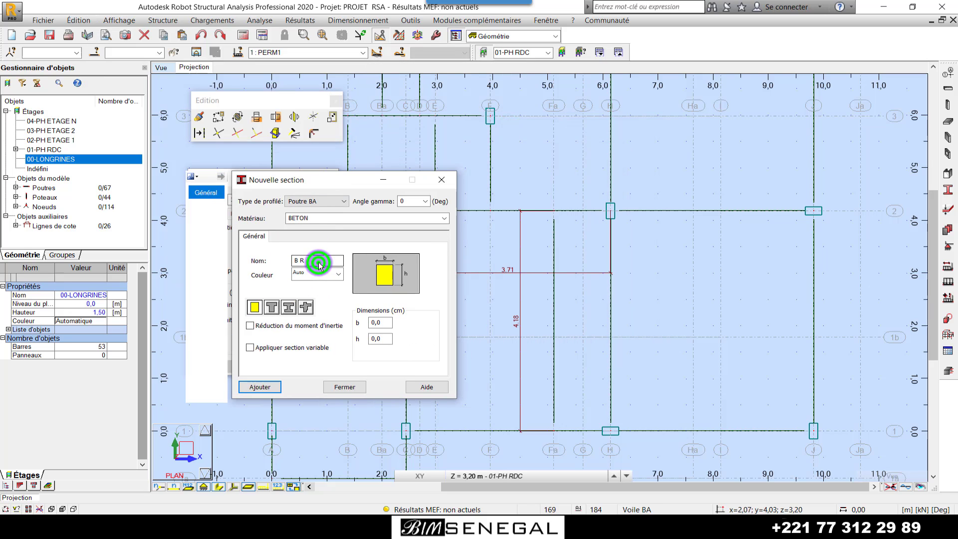
drag(319, 265, 281, 265)
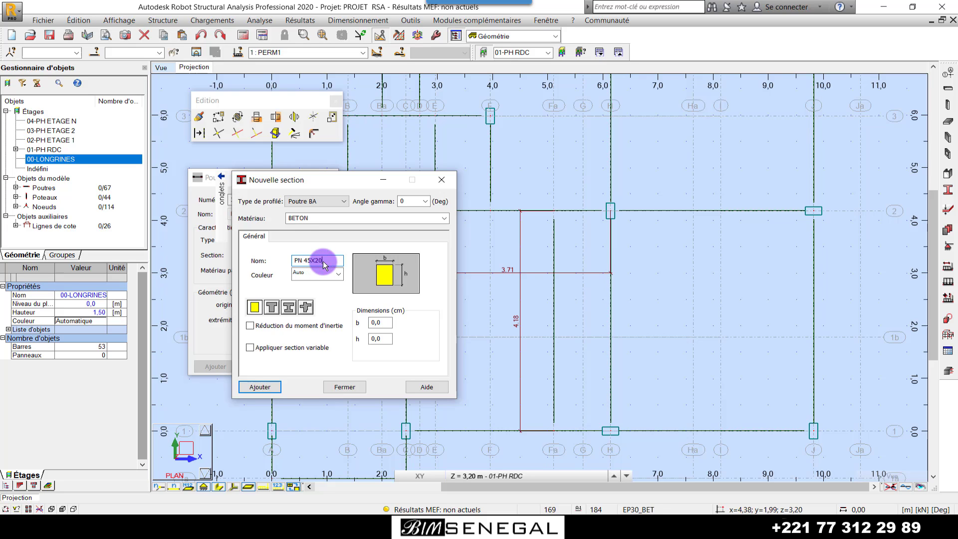
click(385, 323)
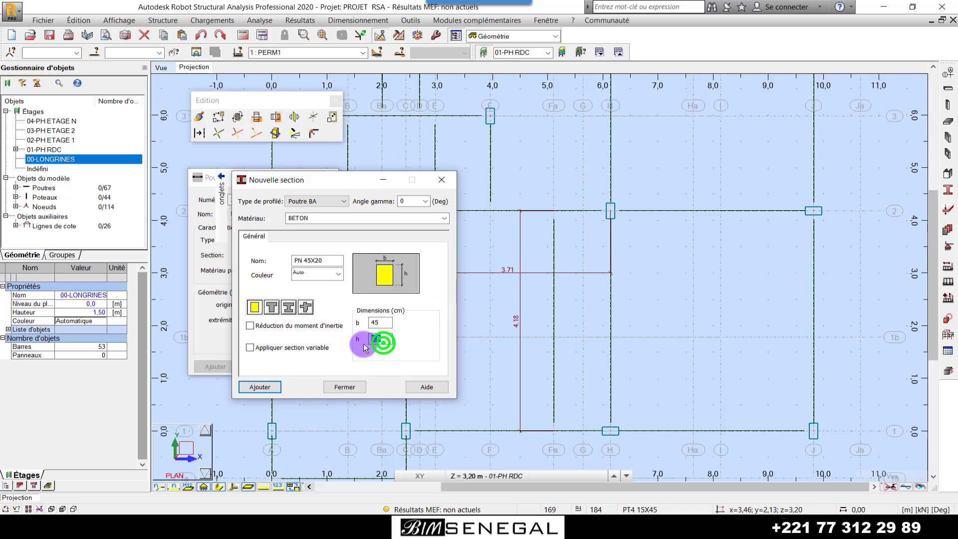
click(260, 388)
click(346, 388)
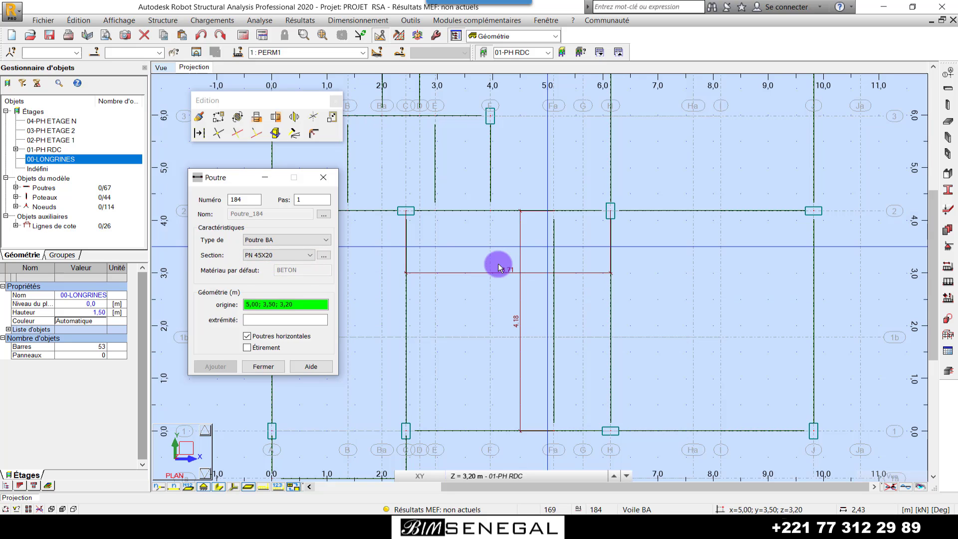
click(327, 178)
key(Escape)
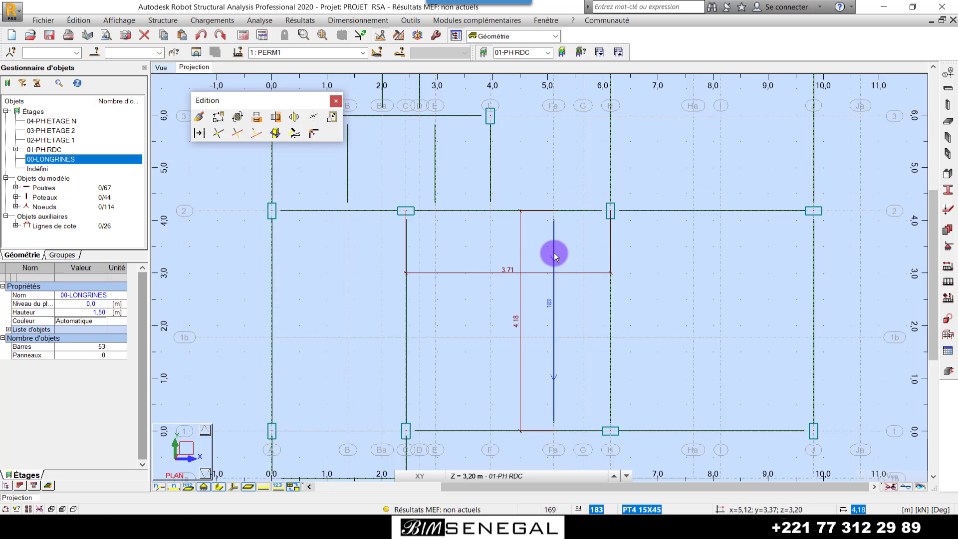
Assign the PN 45X20 section to the beam on axis Fa between axes 2 and 1, and deselect it
click(554, 256)
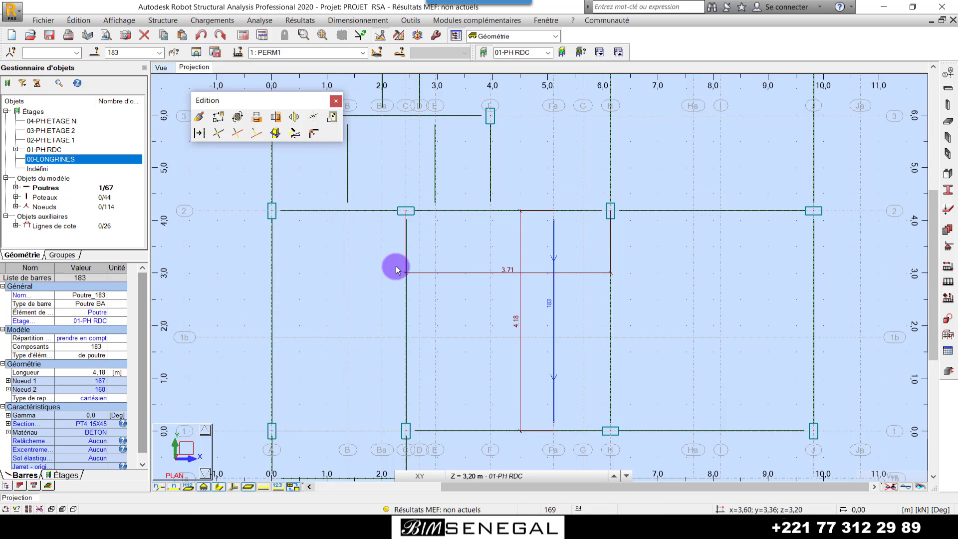
click(92, 425)
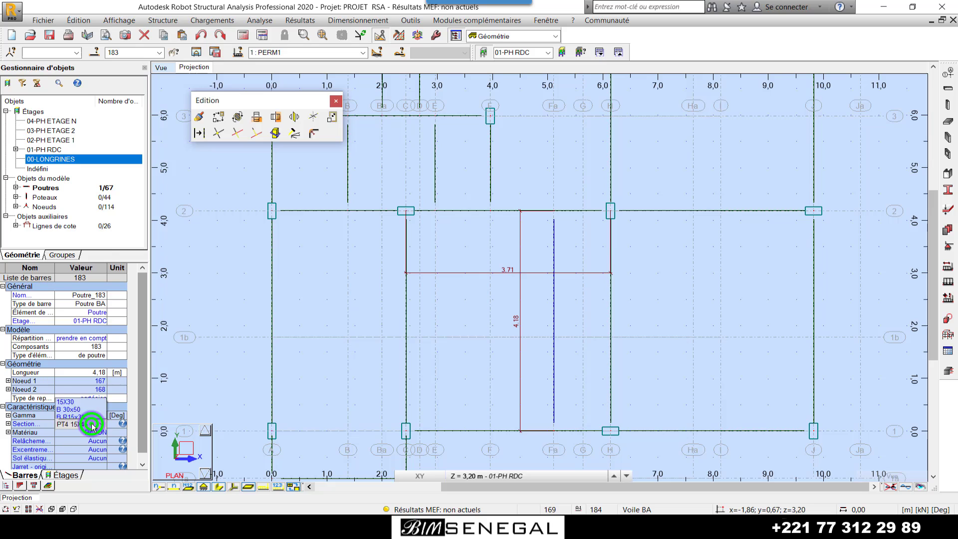
click(92, 425)
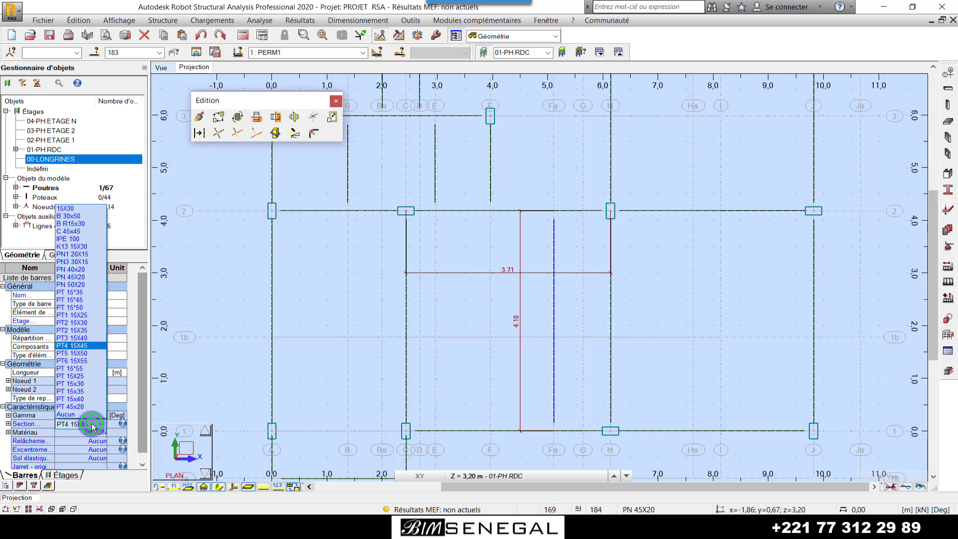
click(73, 278)
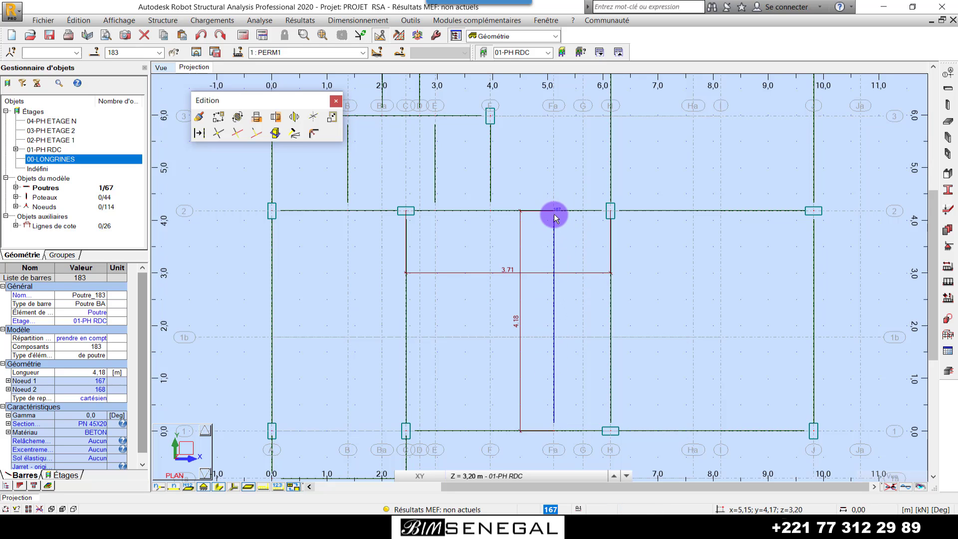
scroll(560, 234, up, 2)
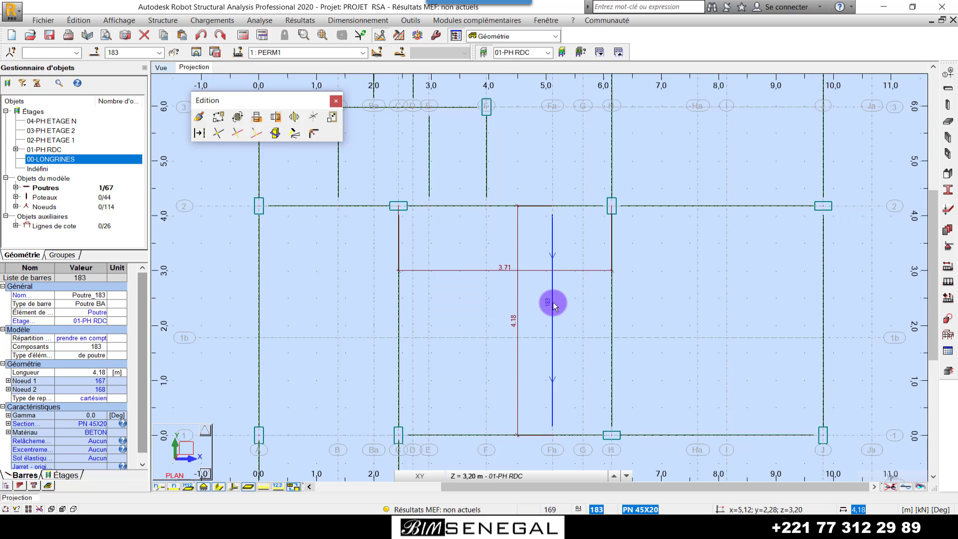
click(659, 295)
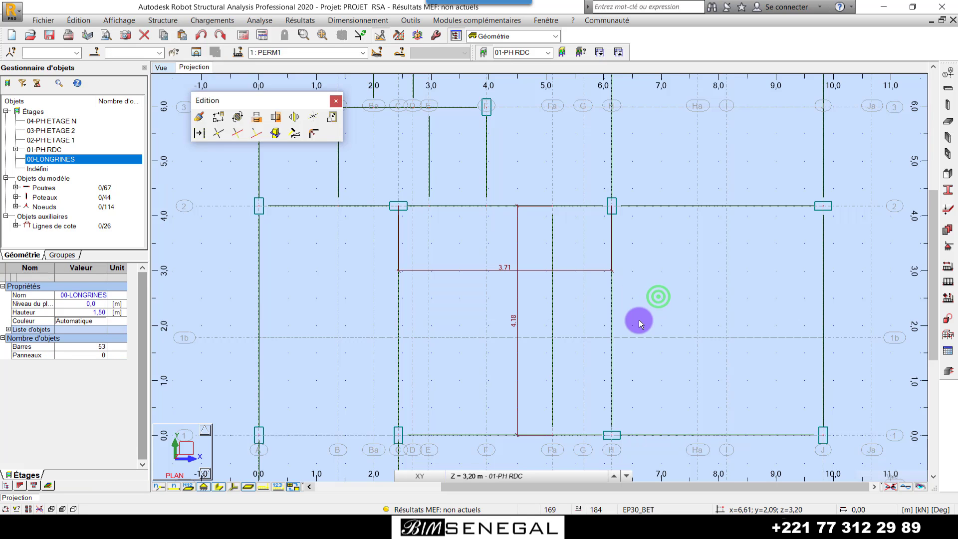
Arrange the AutoCAD and Robot windows side by side so both floor plans can be compared
scroll(635, 321, down, 2)
scroll(624, 346, down, 2)
scroll(618, 301, down, 2)
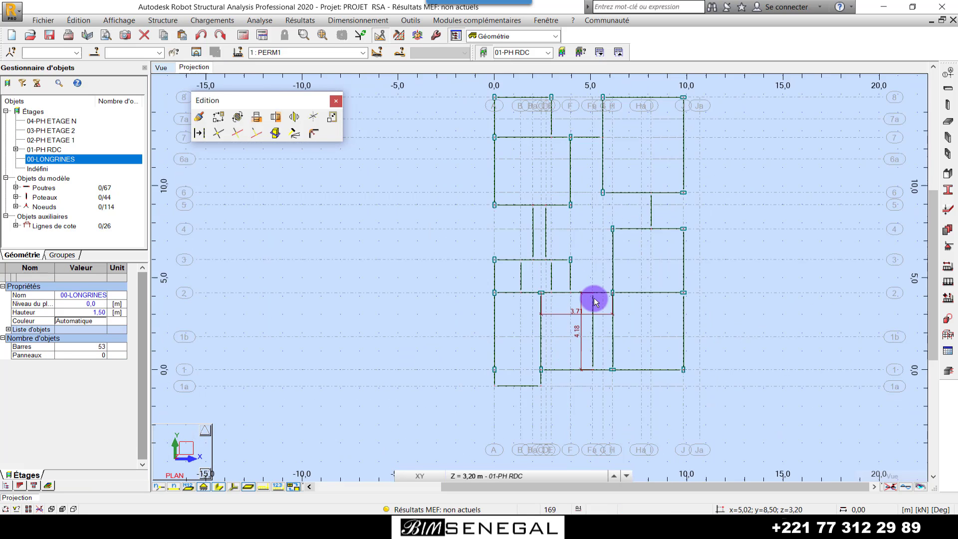
scroll(603, 220, up, 1)
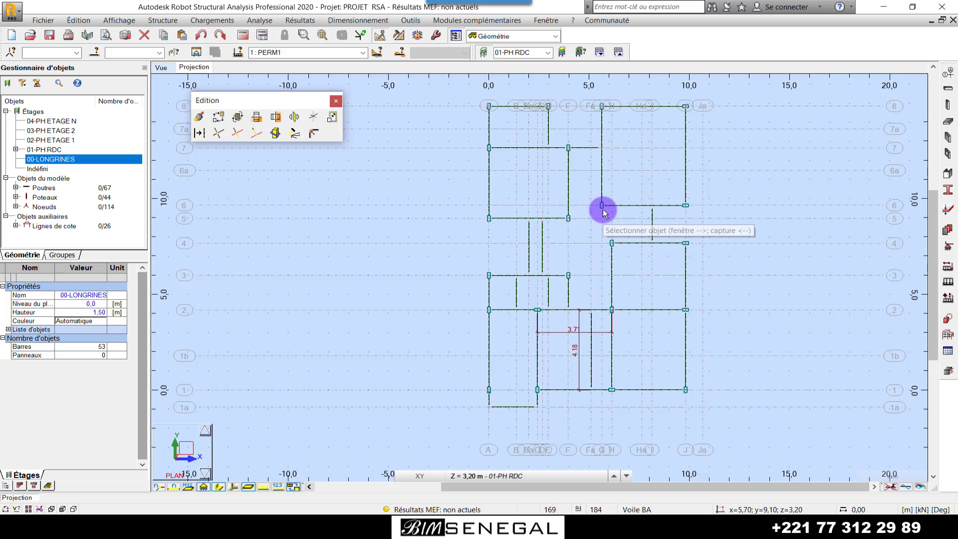
double_click(555, 7)
key(super+Right)
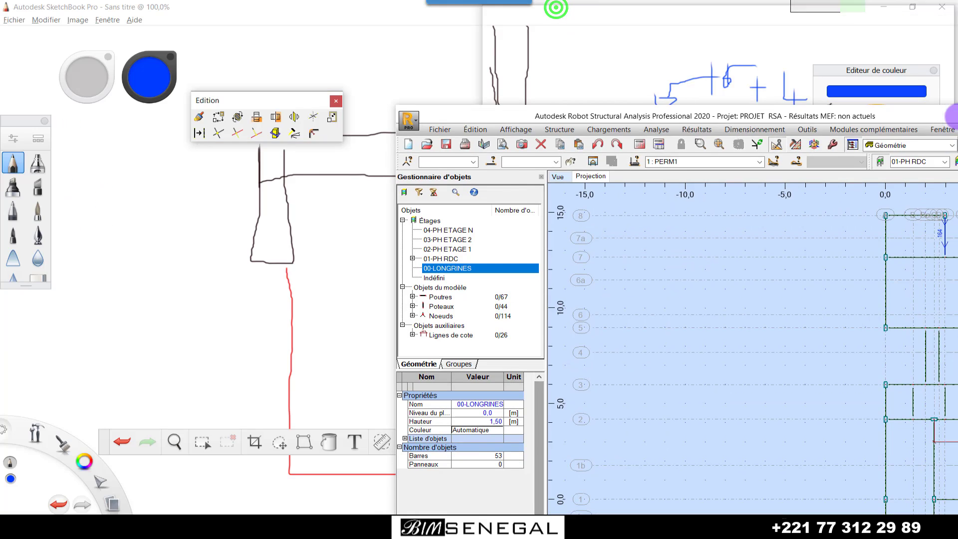
click(389, 150)
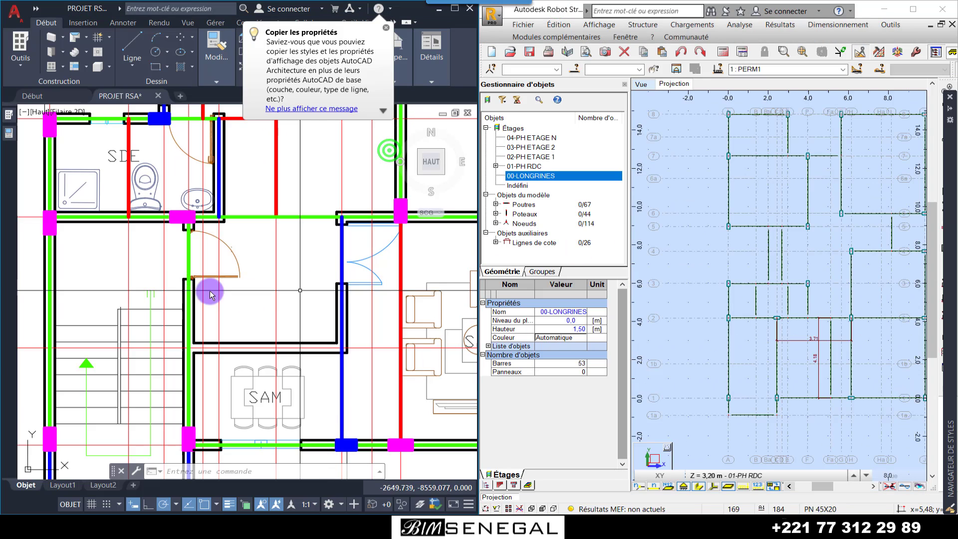
Examine the AutoCAD upper-floor plan, especially the PL closet overhang between axes J and Ja and axes 8 and 7a
scroll(220, 299, down, 6)
scroll(224, 309, up, 2)
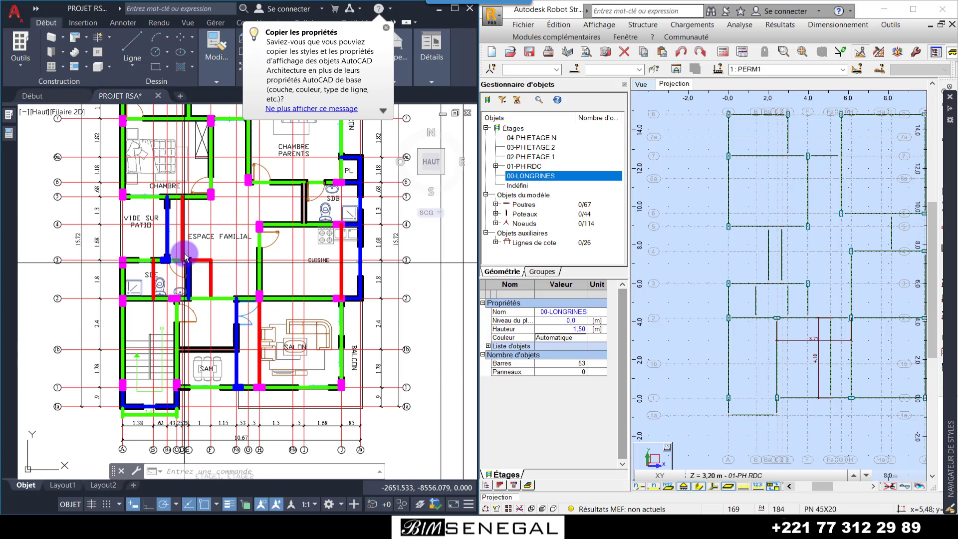
scroll(233, 391, down, 2)
scroll(306, 196, up, 2)
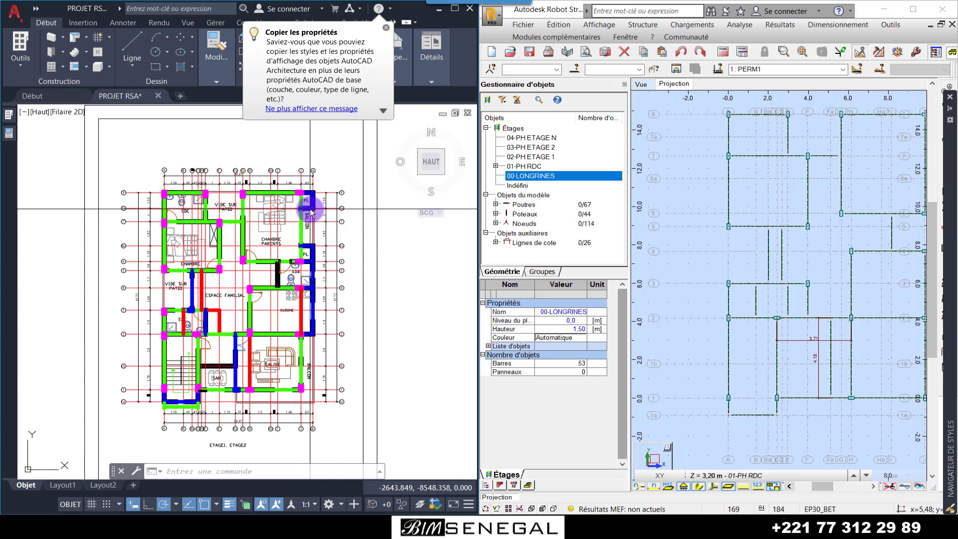
scroll(307, 196, up, 3)
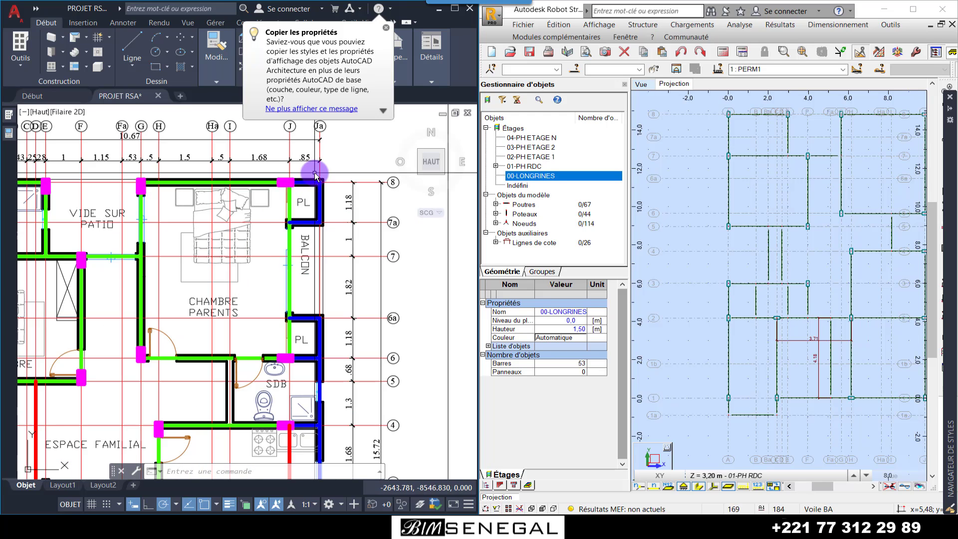
scroll(249, 381, down, 3)
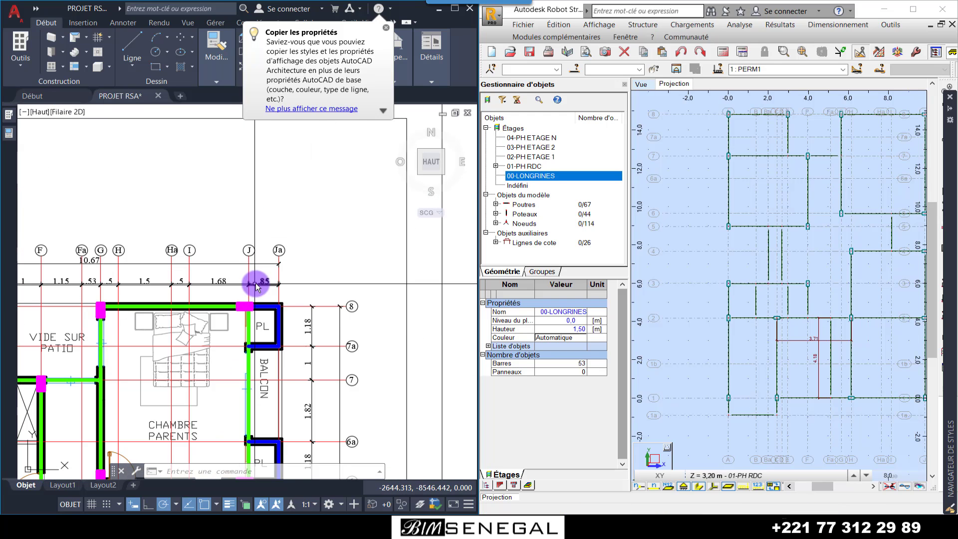
scroll(236, 288, up, 1)
scroll(236, 288, up, 2)
Locate the matching corner around axes J, Ja, 8 and 7a in Robot's 01-PH RDC plan
click(924, 243)
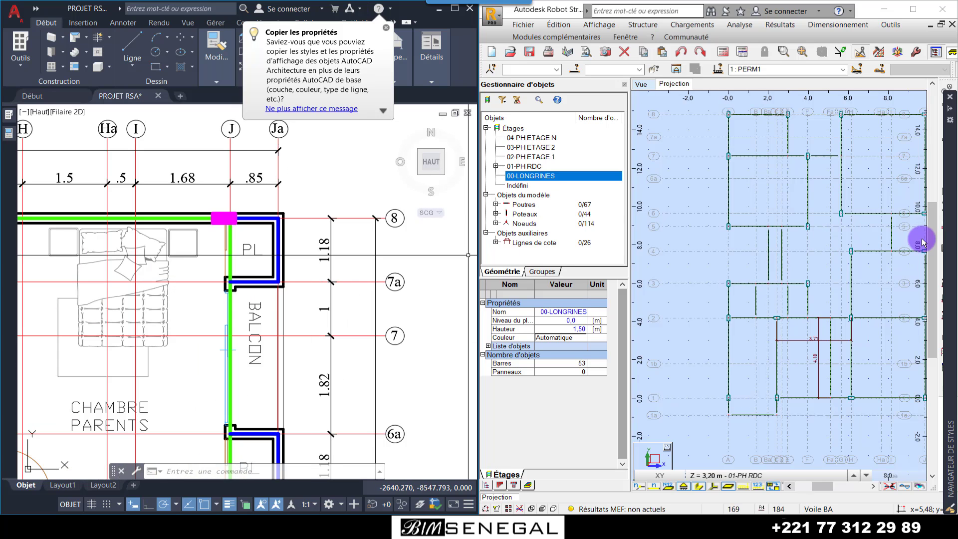
scroll(663, 295, down, 3)
scroll(854, 174, up, 4)
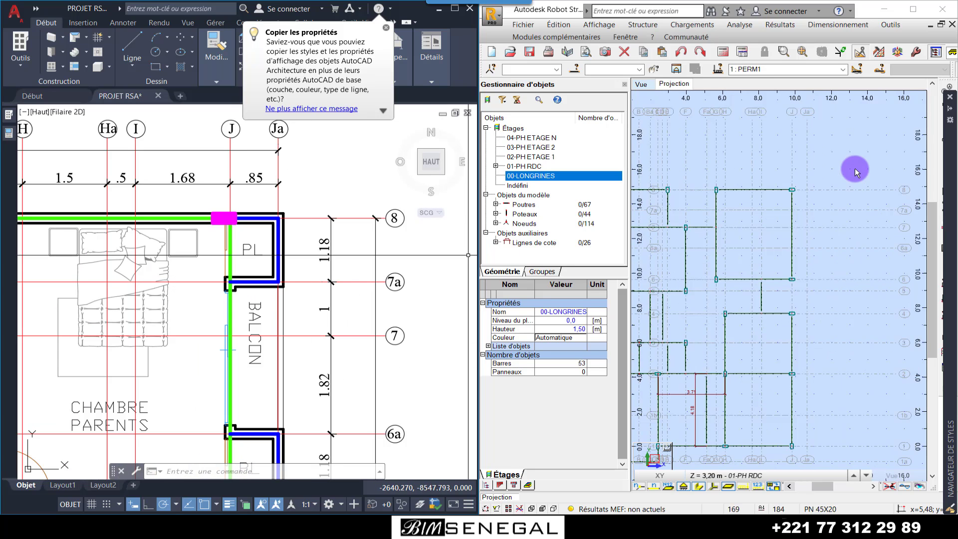
scroll(744, 201, up, 4)
scroll(232, 223, up, 2)
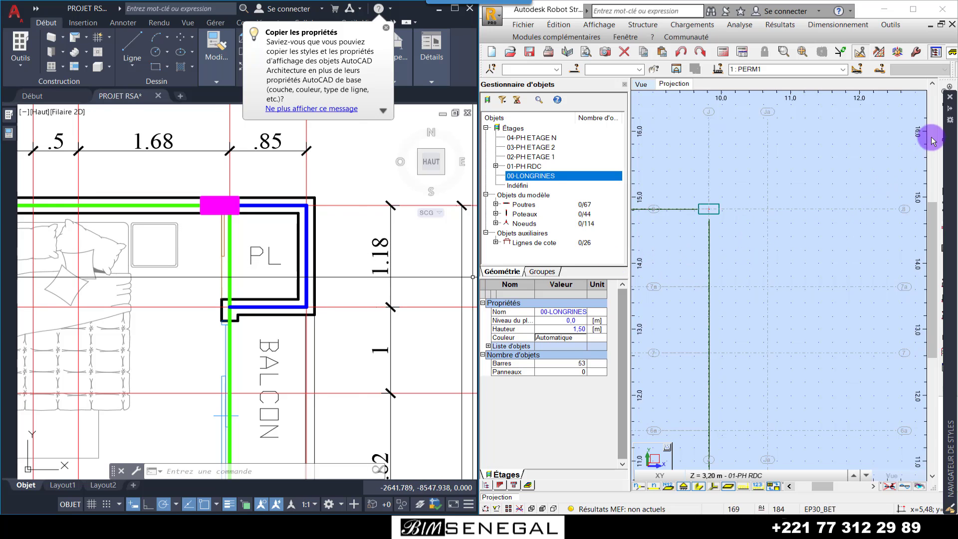
click(785, 158)
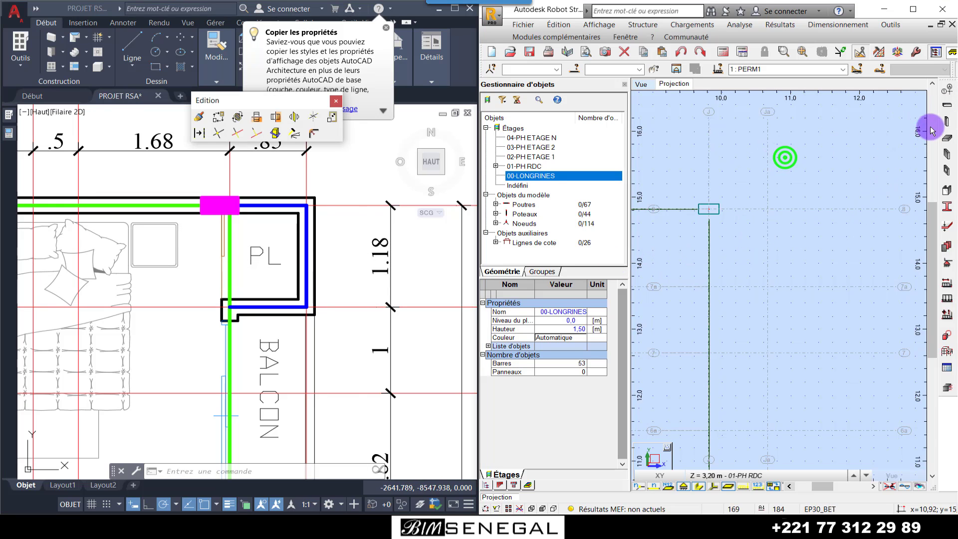
Add two horizontal PT2 15X30 beams between axes J and Ja, one on axis 8 and one on axis 7a
click(949, 109)
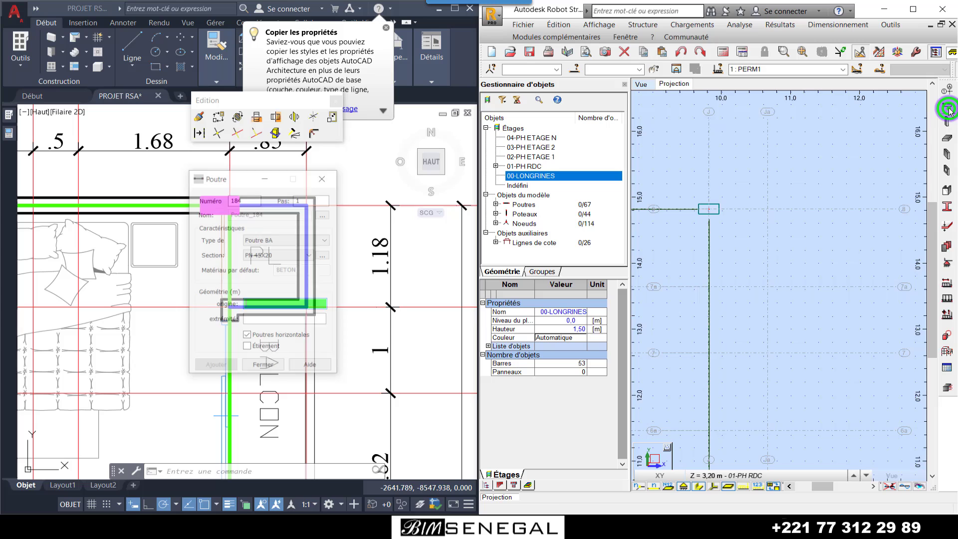
click(278, 256)
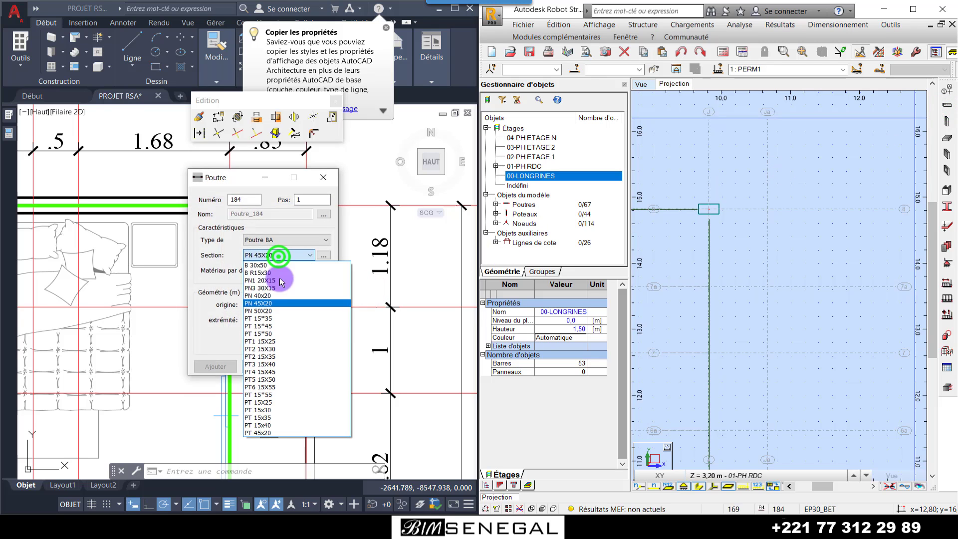
click(275, 349)
scroll(764, 203, up, 2)
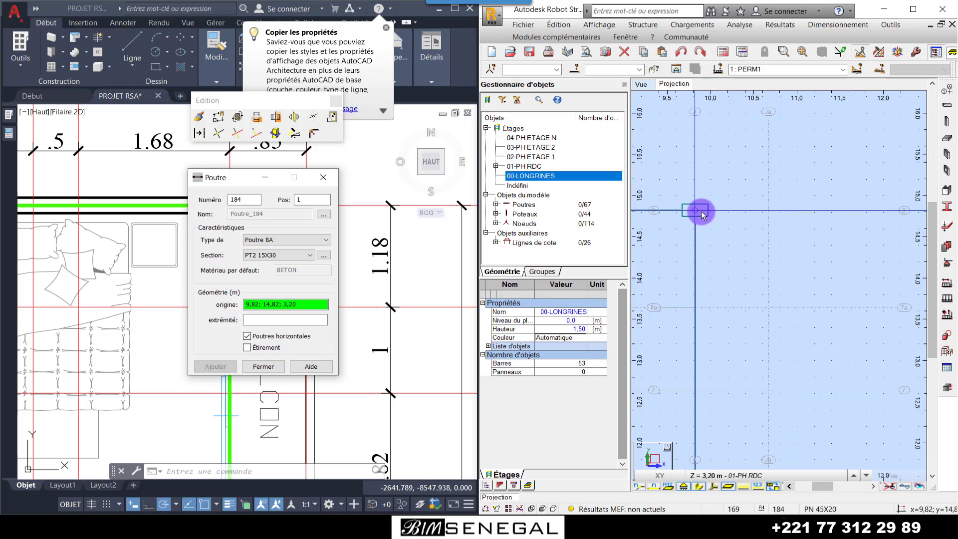
click(696, 210)
click(766, 210)
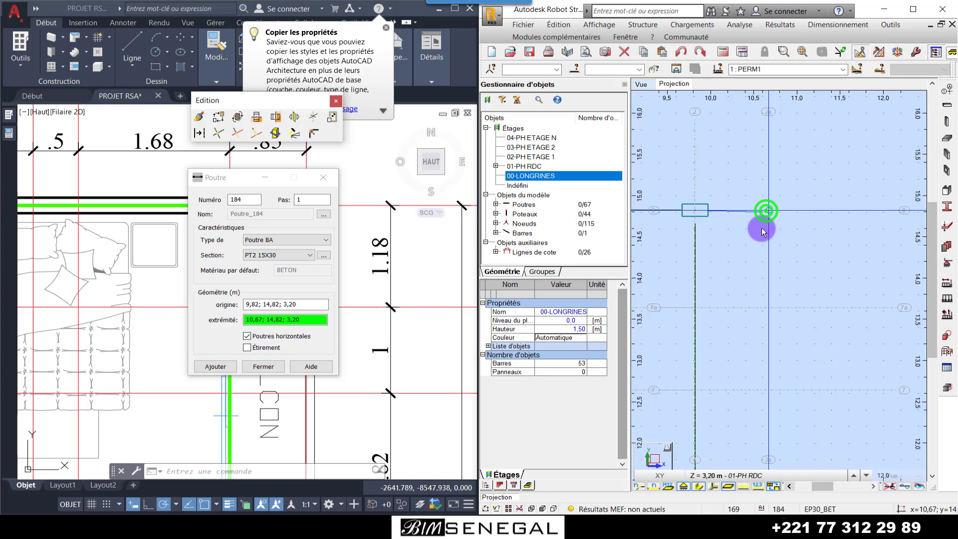
click(695, 308)
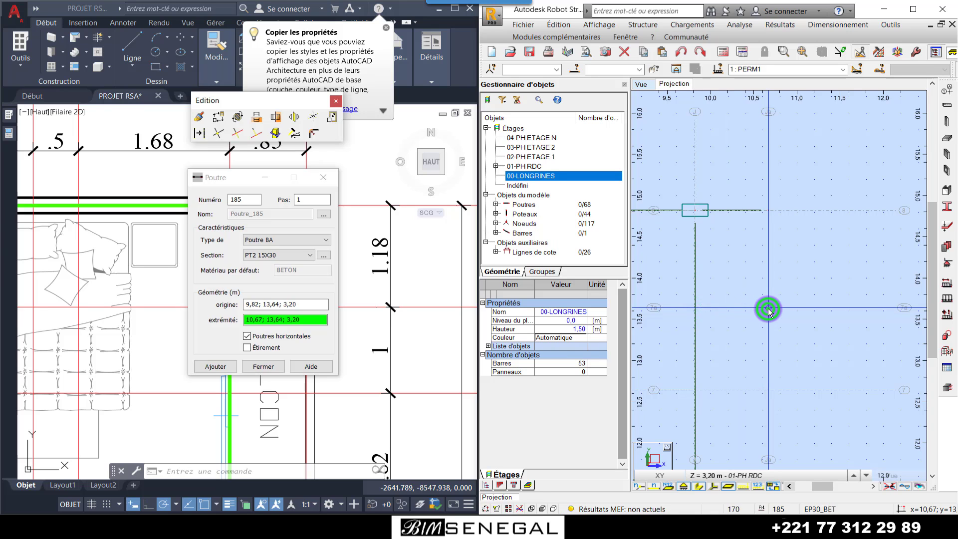
click(769, 310)
Close the overhang with a PT1 15X25 beam along axis Ja between axes 8 and 7a
click(301, 255)
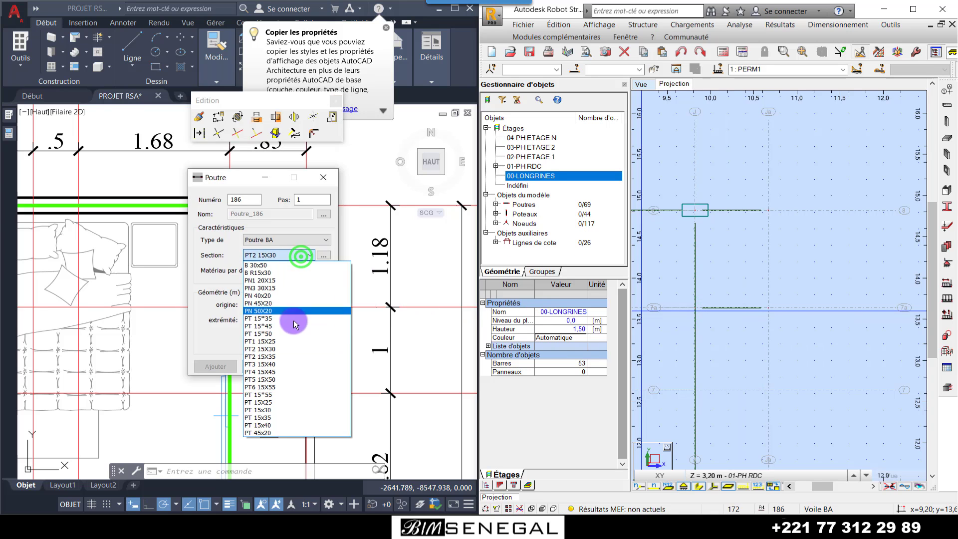
click(282, 341)
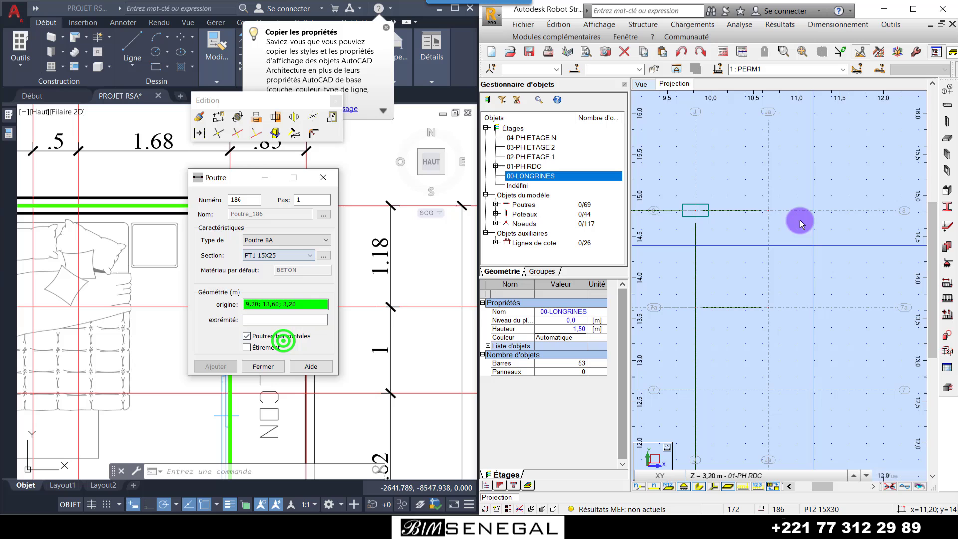
click(769, 213)
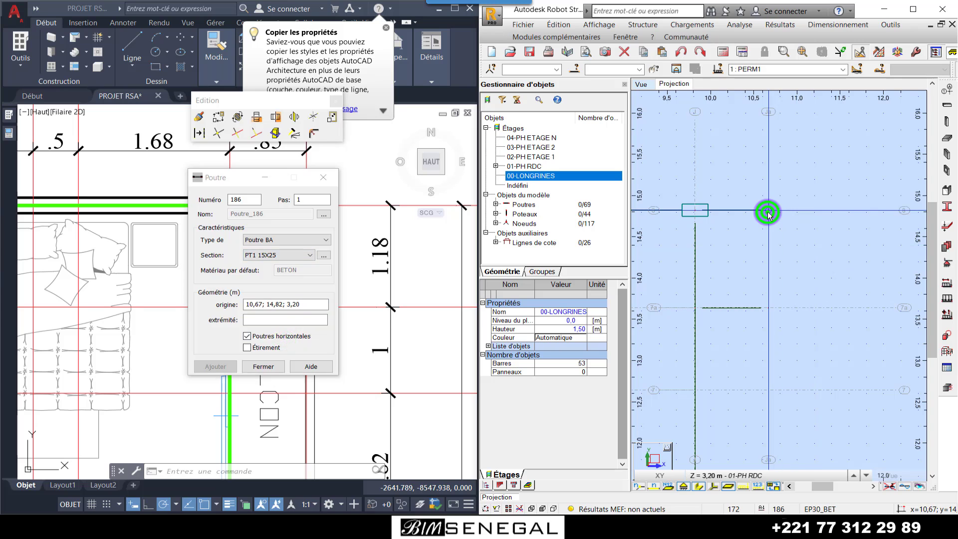
click(769, 310)
scroll(795, 197, down, 2)
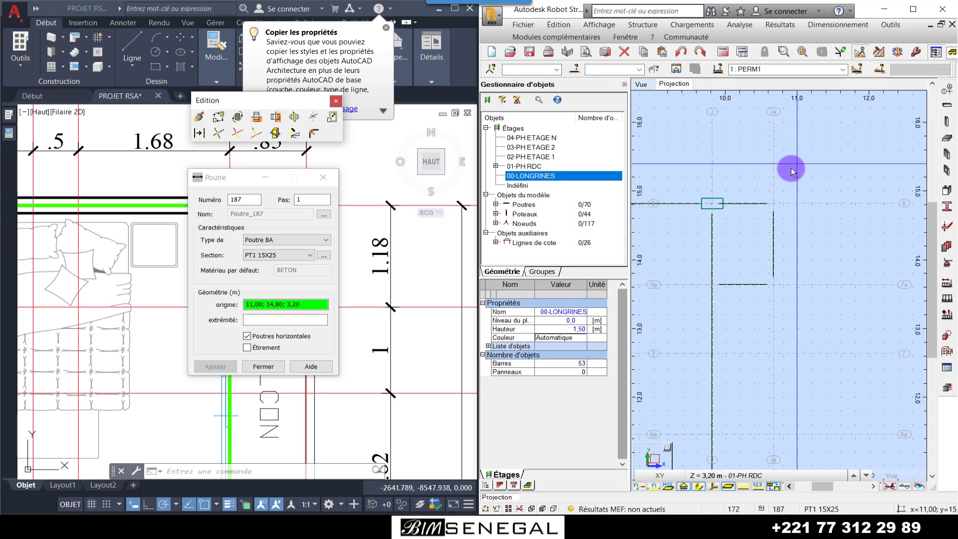
Examine the AutoCAD plan's second PL closet overhang around axes 6a and 6, and compare its axis spacing with Robot's plan
scroll(794, 171, down, 3)
mouse_move(234, 179)
mouse_down()
mouse_move(144, 186)
mouse_move(90, 176)
mouse_up()
scroll(379, 207, down, 5)
scroll(369, 206, up, 5)
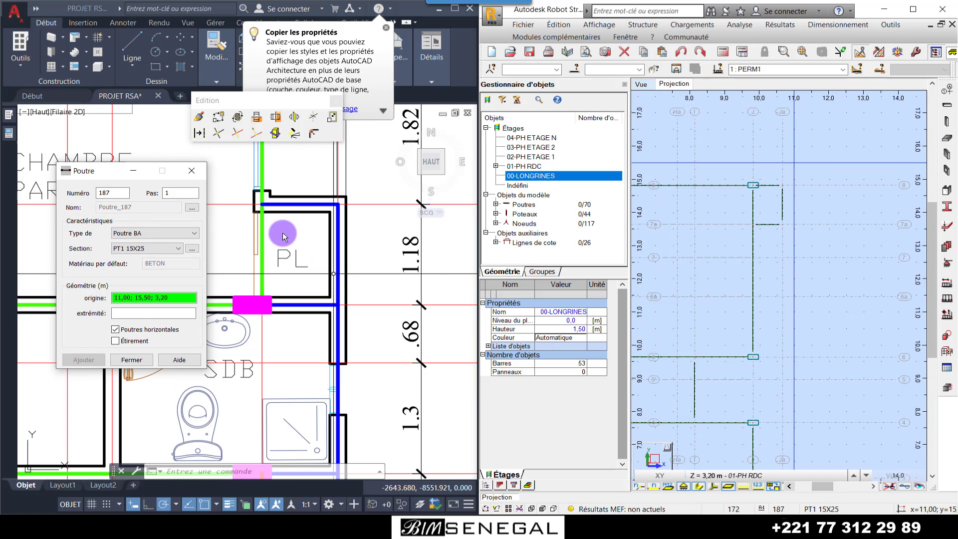
scroll(384, 309, down, 2)
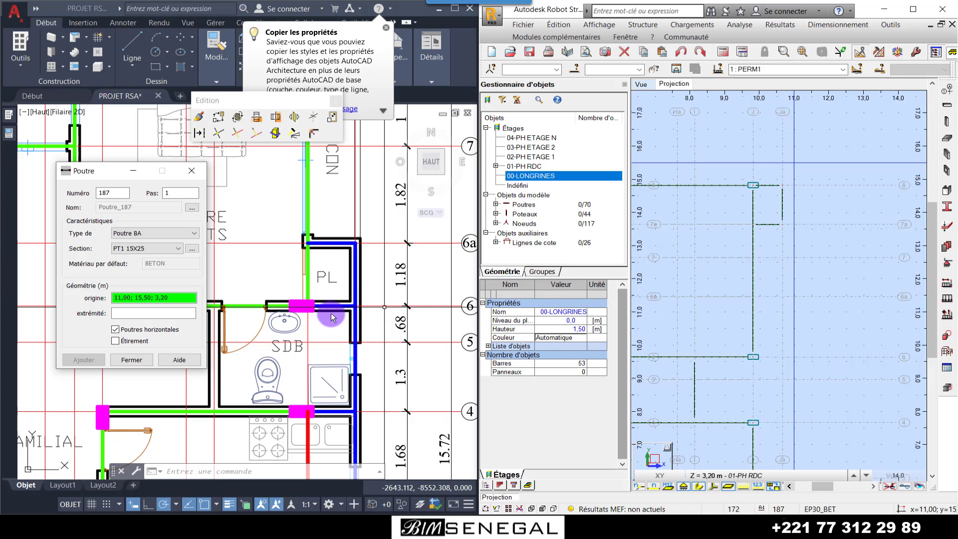
scroll(339, 240, up, 2)
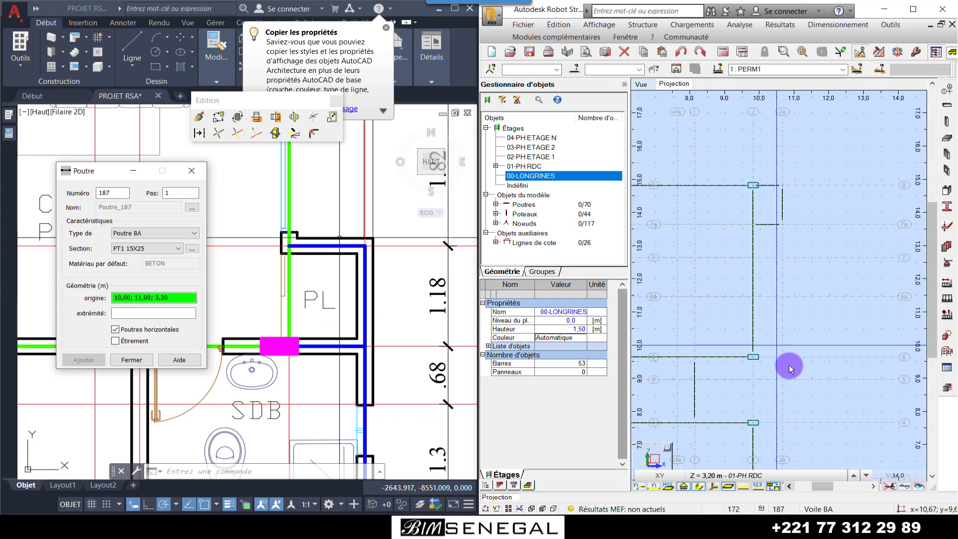
scroll(781, 319, down, 1)
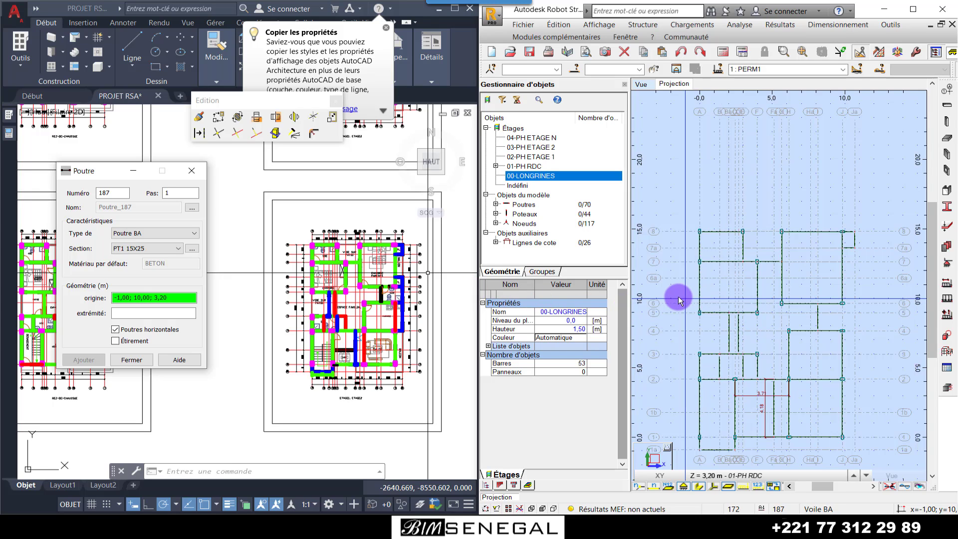
scroll(689, 293, up, 1)
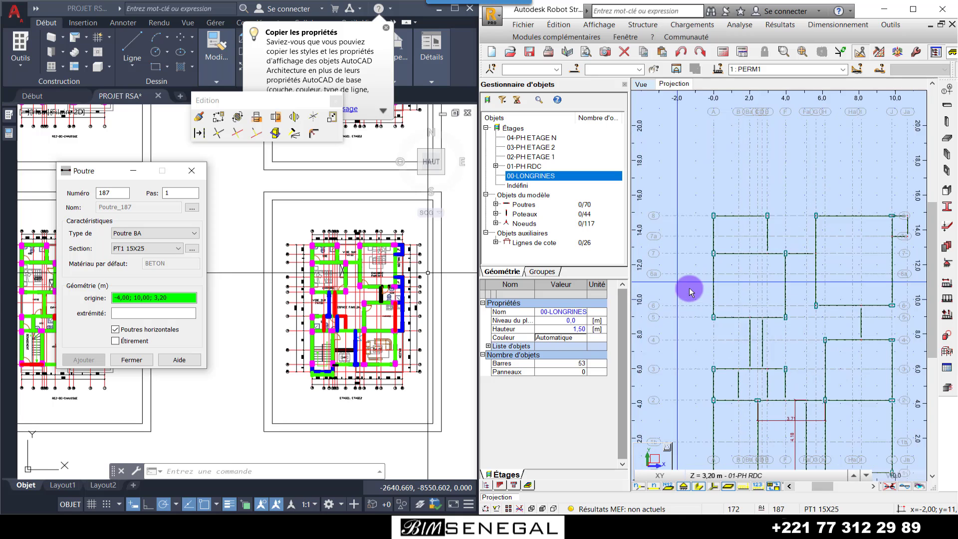
scroll(709, 293, up, 1)
scroll(440, 292, up, 2)
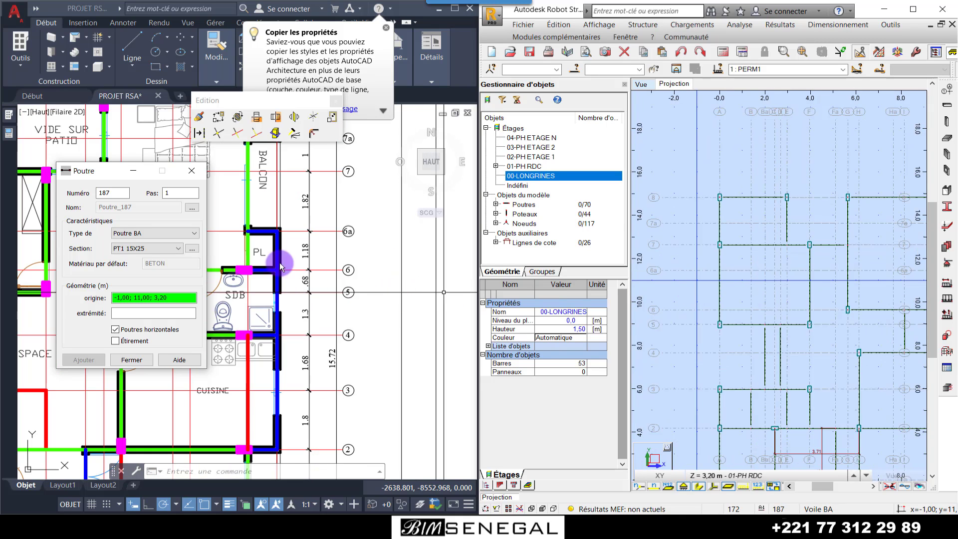
scroll(290, 263, up, 2)
scroll(283, 265, down, 2)
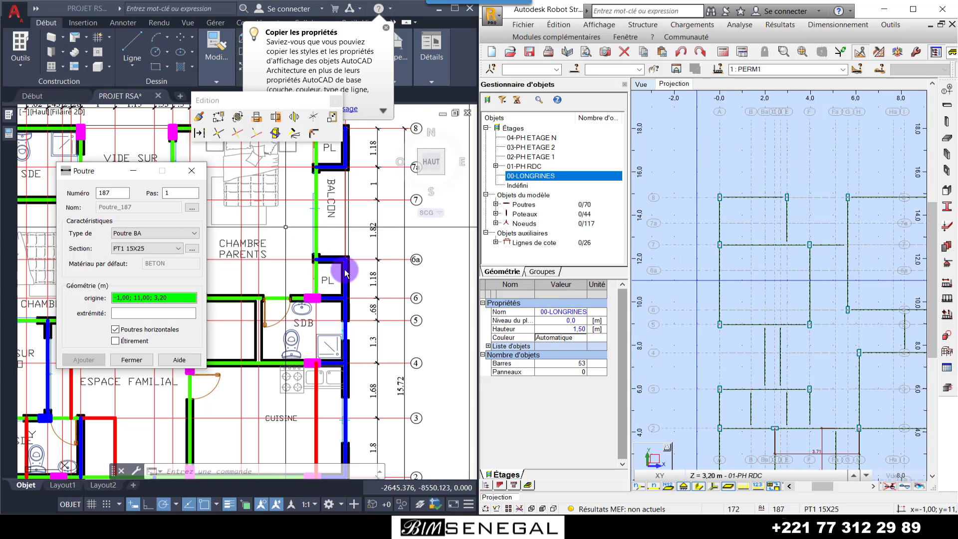
scroll(376, 302, up, 2)
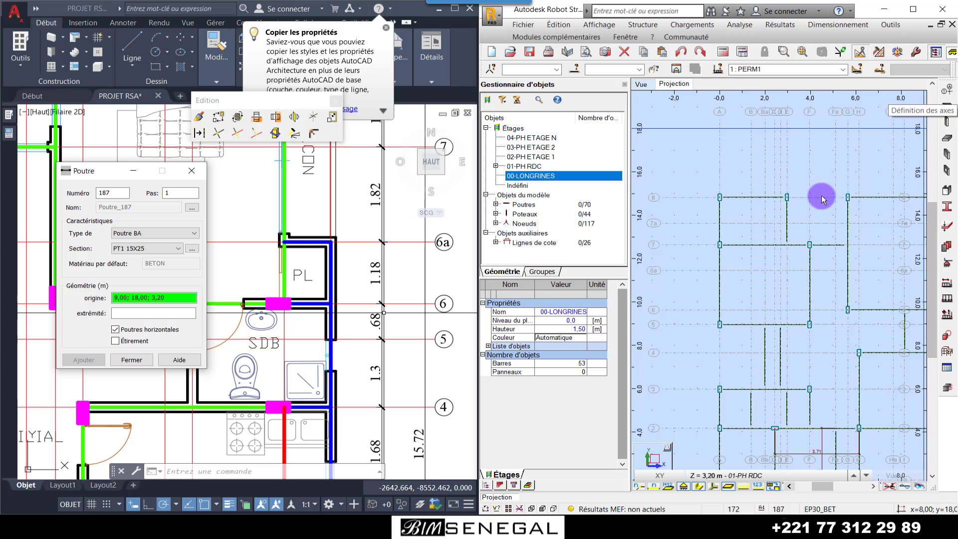
Dimension the distance between axes 6 and 6a along axis A in the Robot plan, and close the dimension dialog
click(891, 24)
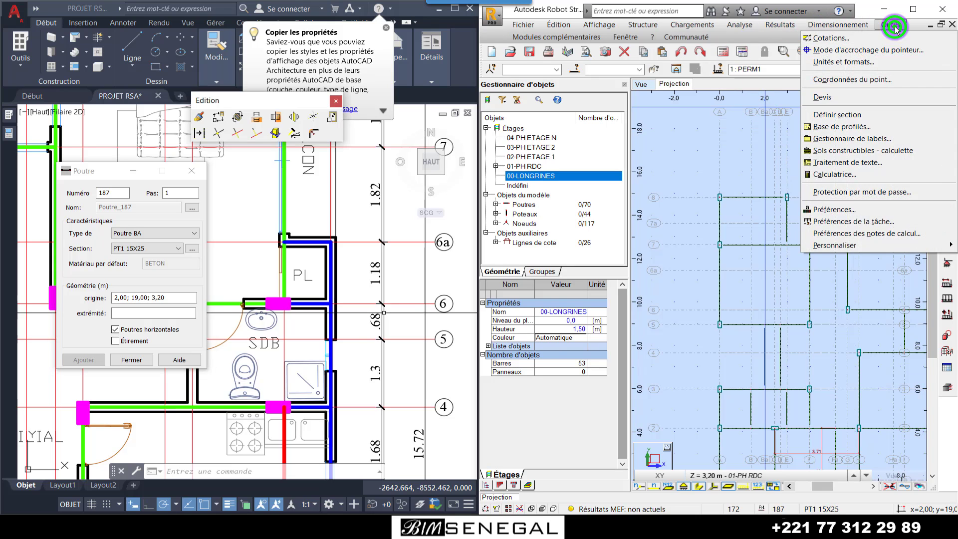
click(853, 39)
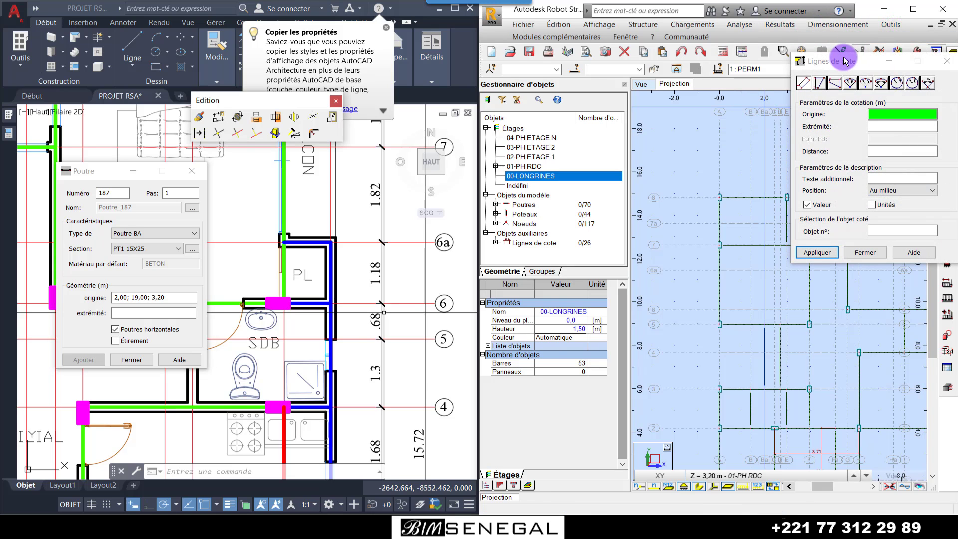
drag(846, 61, 479, 127)
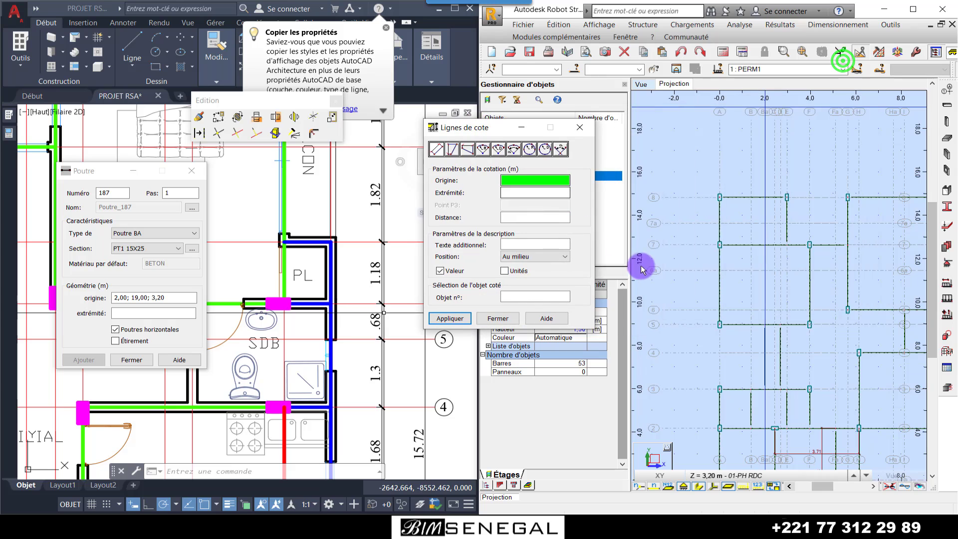
click(721, 310)
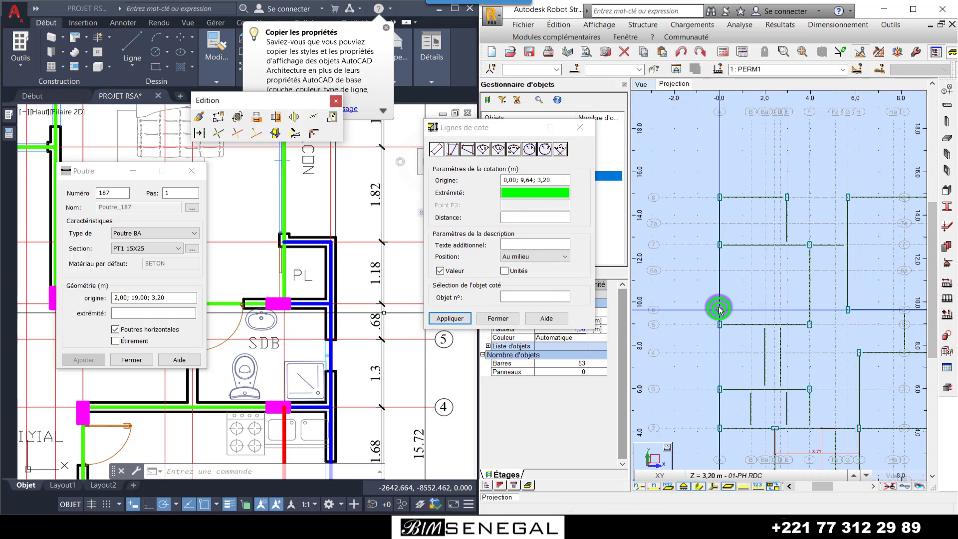
click(721, 271)
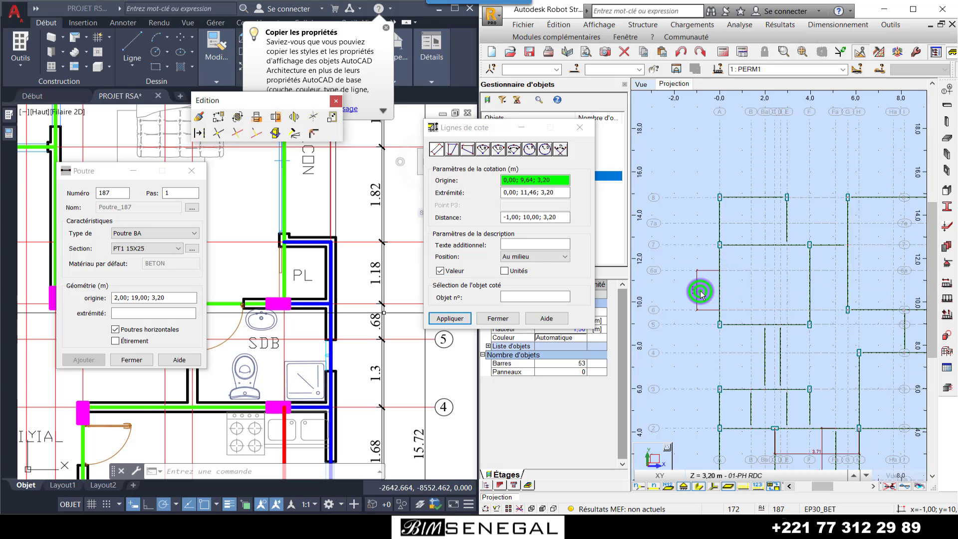
scroll(696, 295, up, 2)
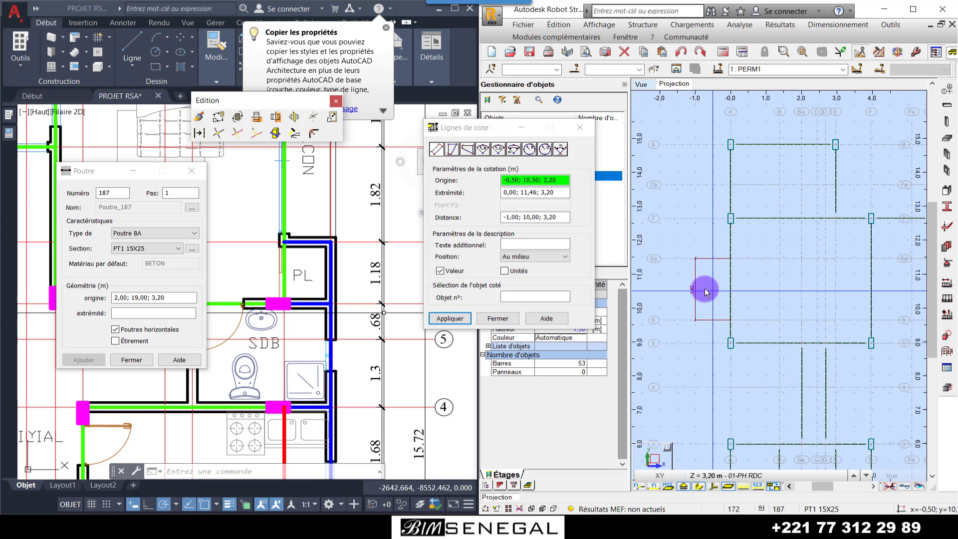
click(580, 128)
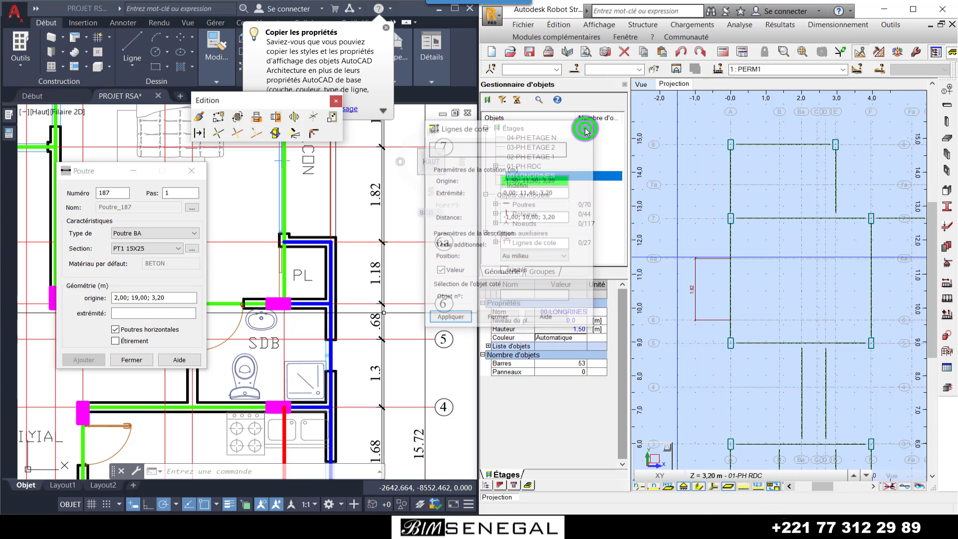
Delete construction line 6a at 11.46 m from the Y-direction axes
click(945, 92)
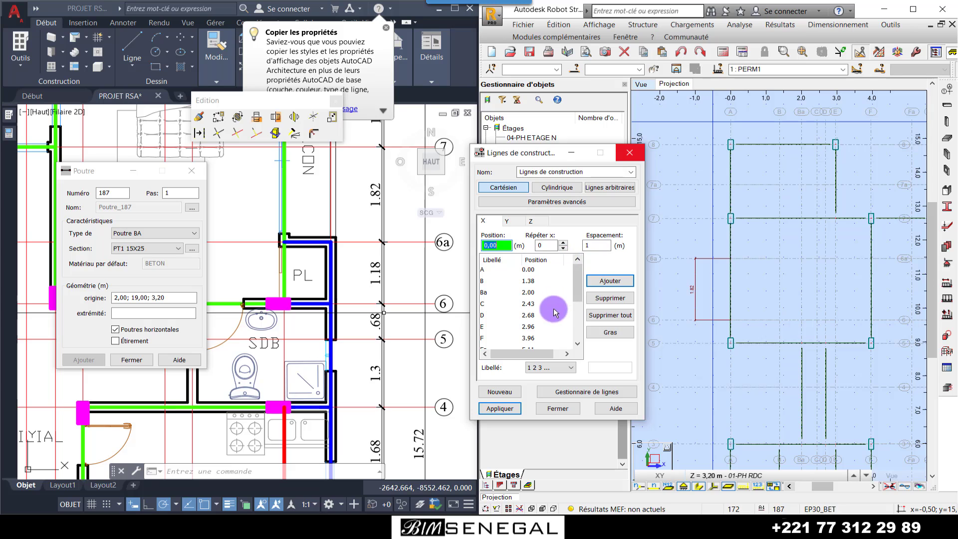
scroll(517, 319, down, 2)
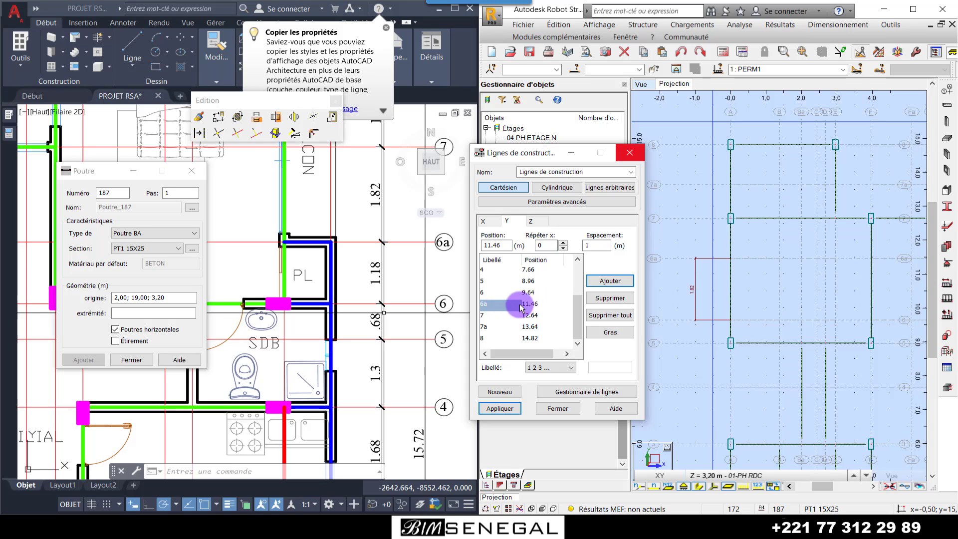
click(609, 299)
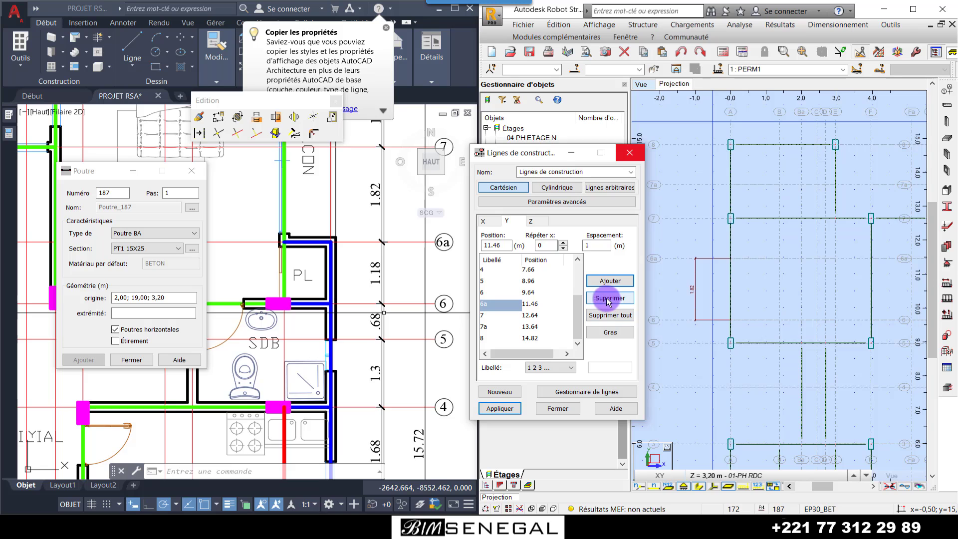
Add a Y construction line labelled 6a at a 1.18 m spacing from axis 6, and apply it
click(501, 338)
click(484, 328)
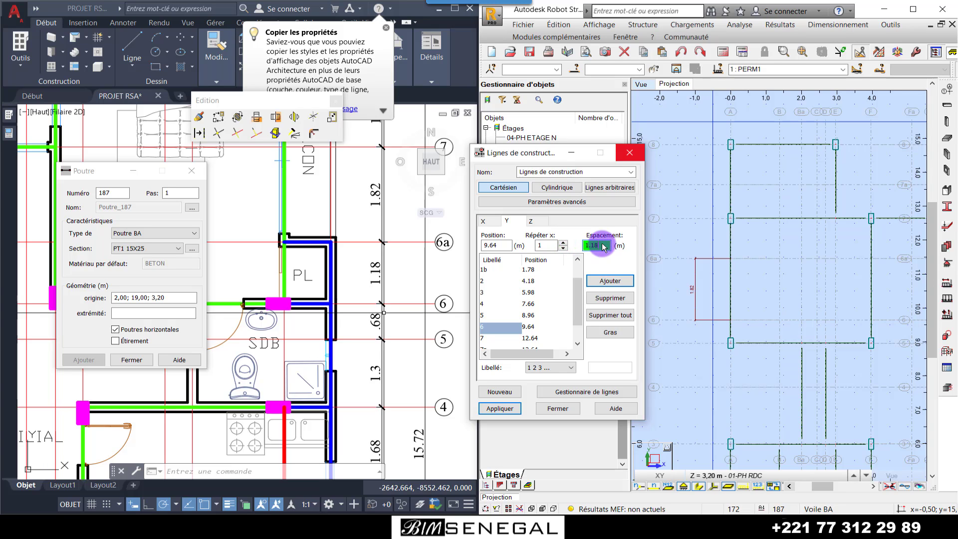
click(557, 371)
click(538, 397)
click(593, 368)
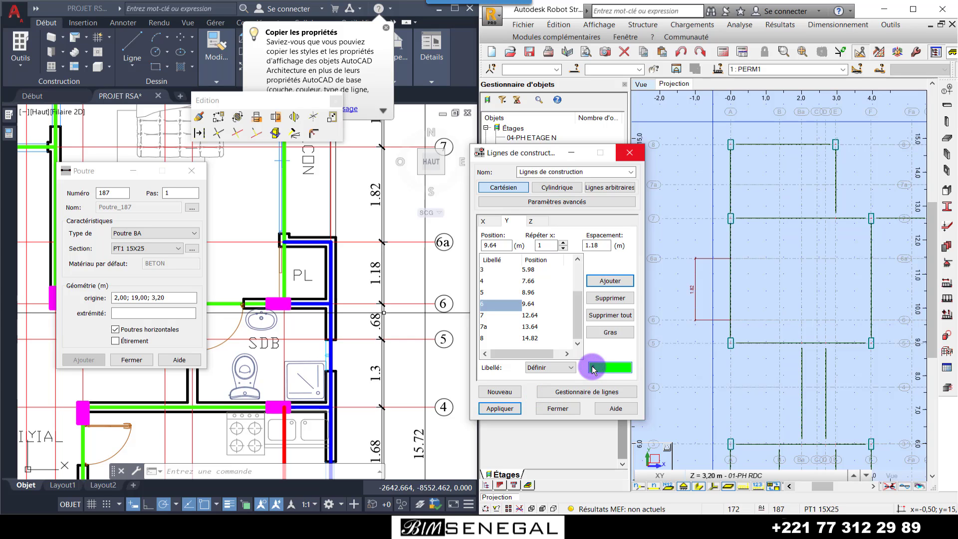
click(608, 282)
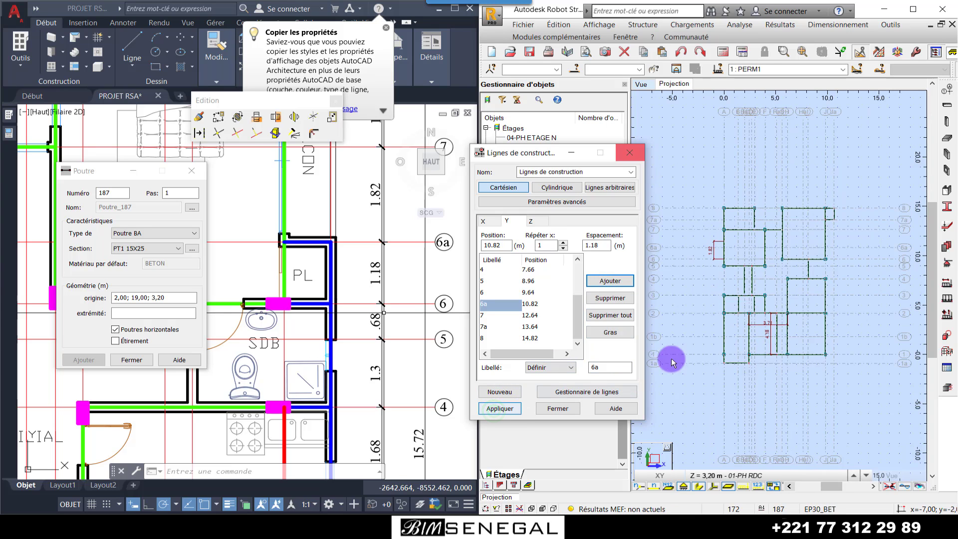
click(633, 149)
Add two PT2 15X30 overhang beams from axis J to axis Ja, along axes 6 and 6a in the Robot plan
scroll(873, 237, up, 10)
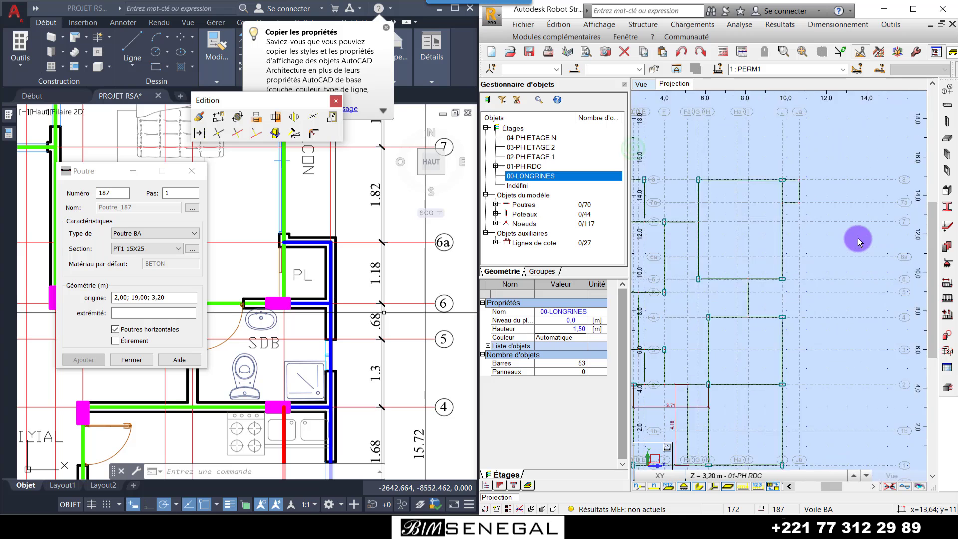
click(947, 105)
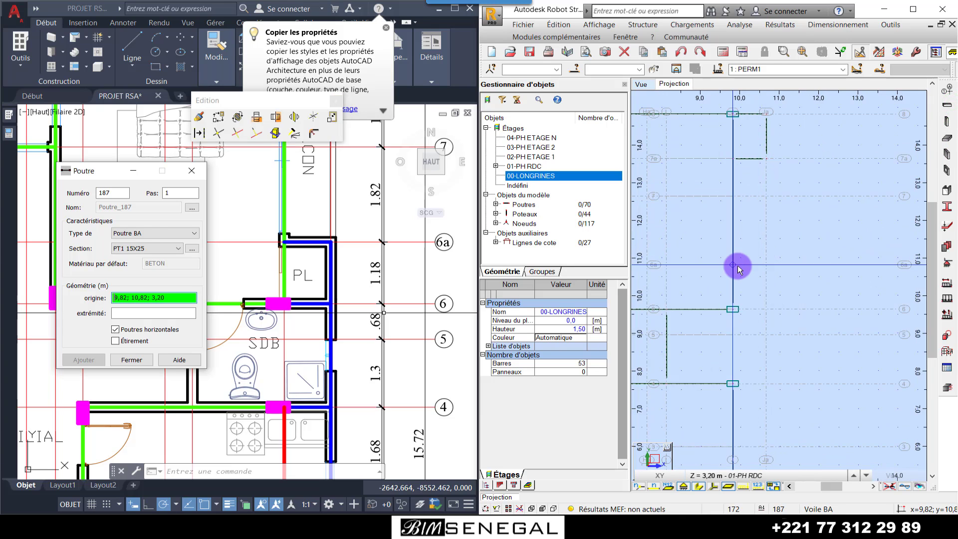
click(131, 235)
click(165, 252)
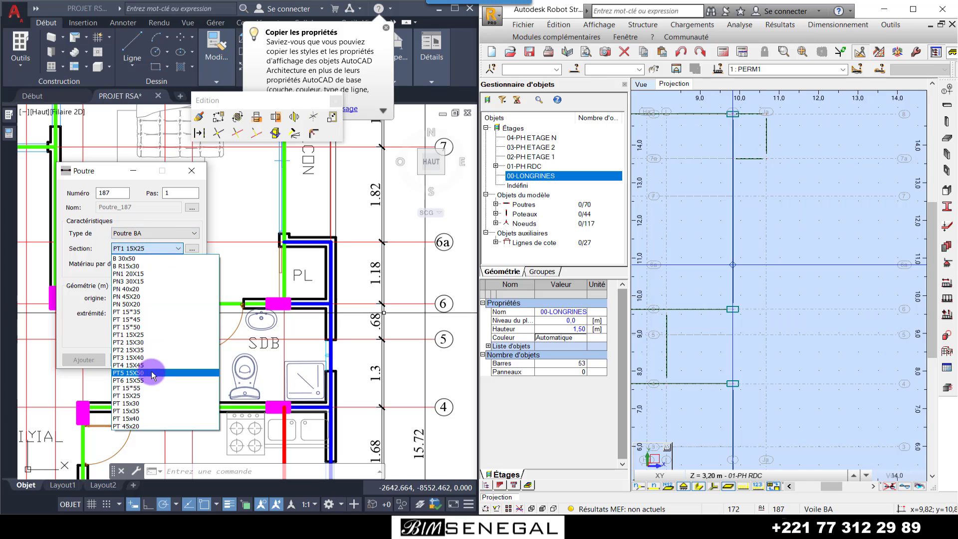
click(144, 342)
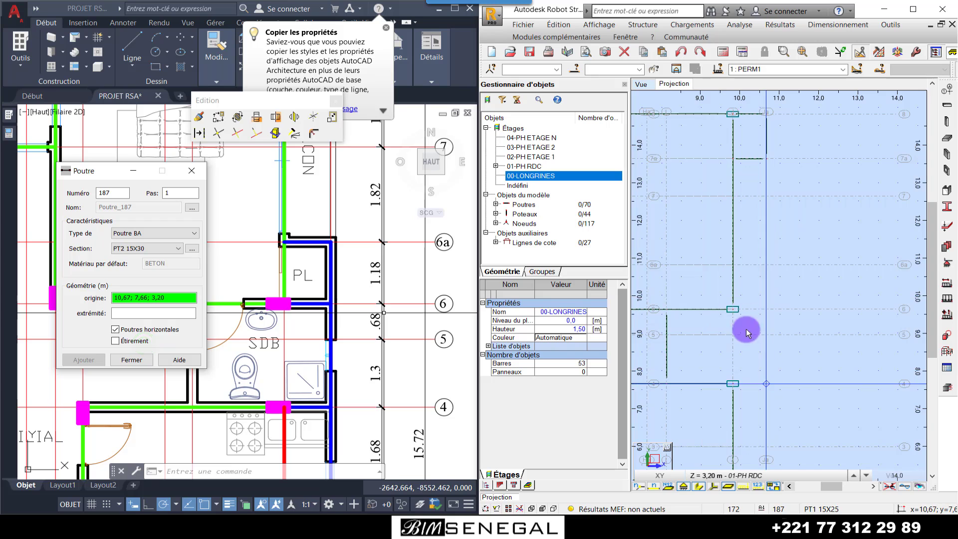
scroll(779, 263, up, 1)
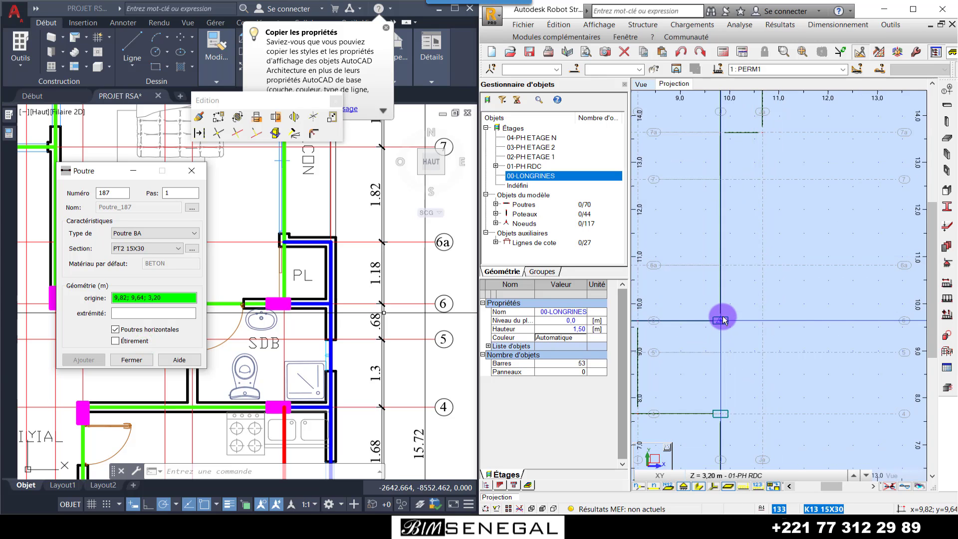
scroll(725, 320, up, 1)
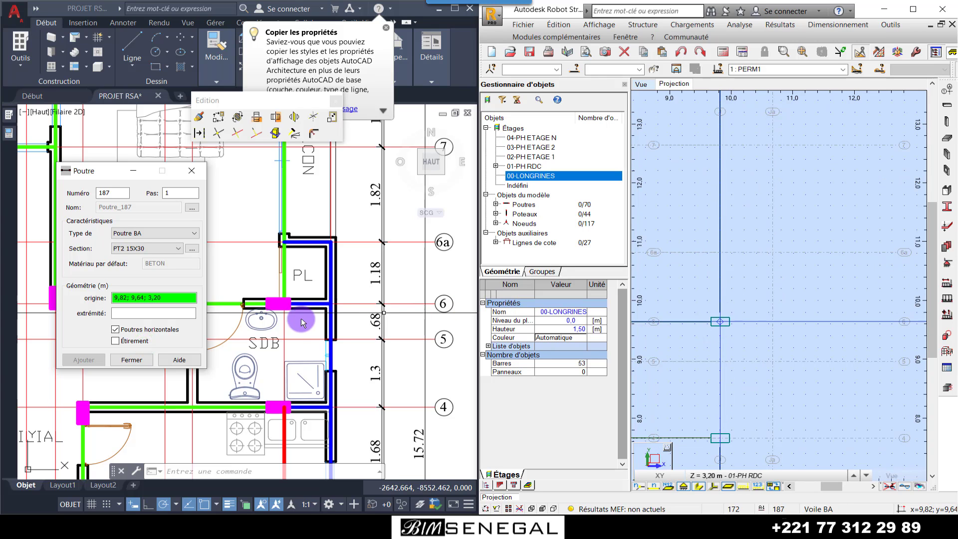
click(720, 324)
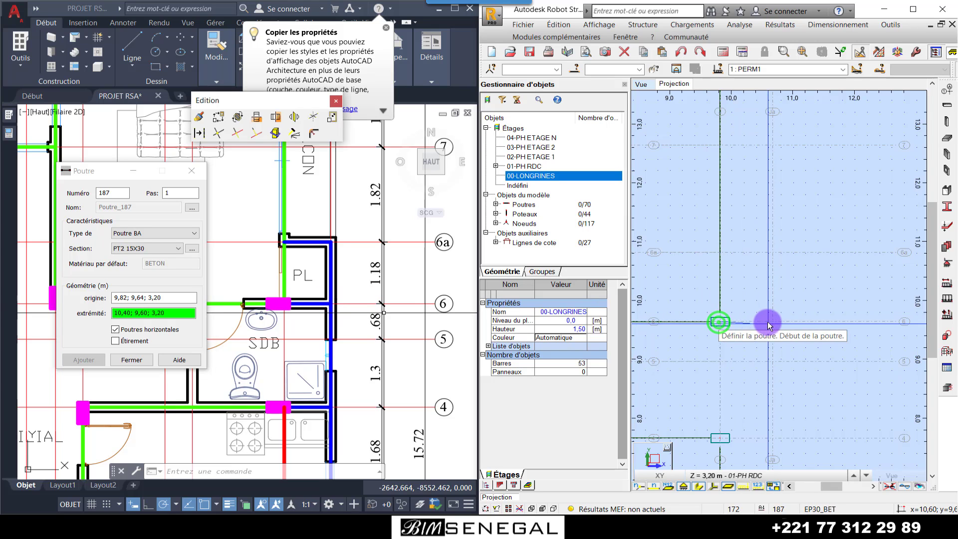
click(772, 322)
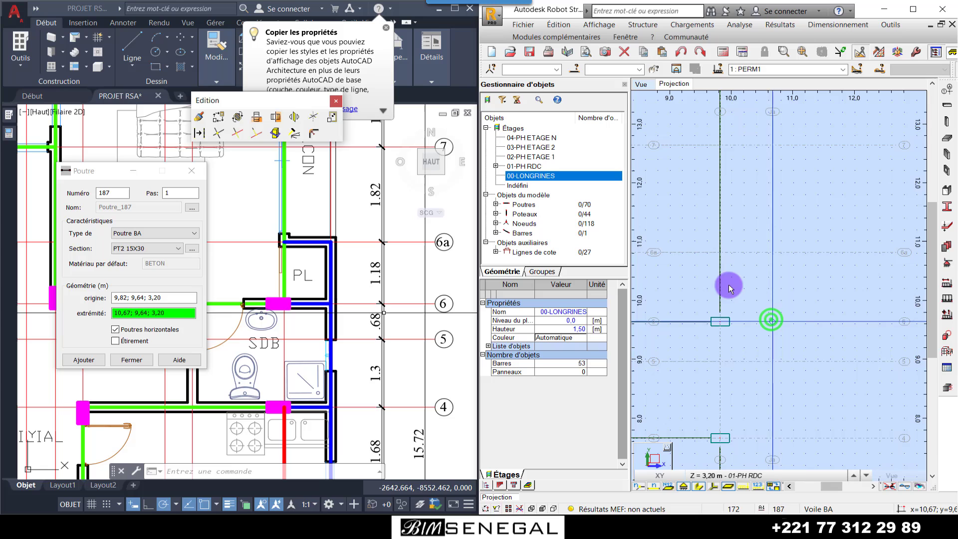
click(721, 253)
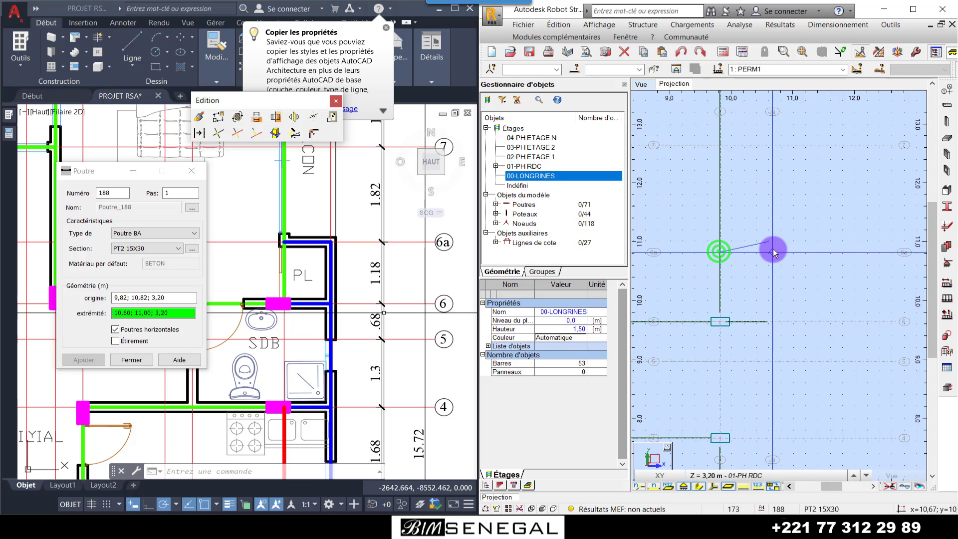
click(772, 253)
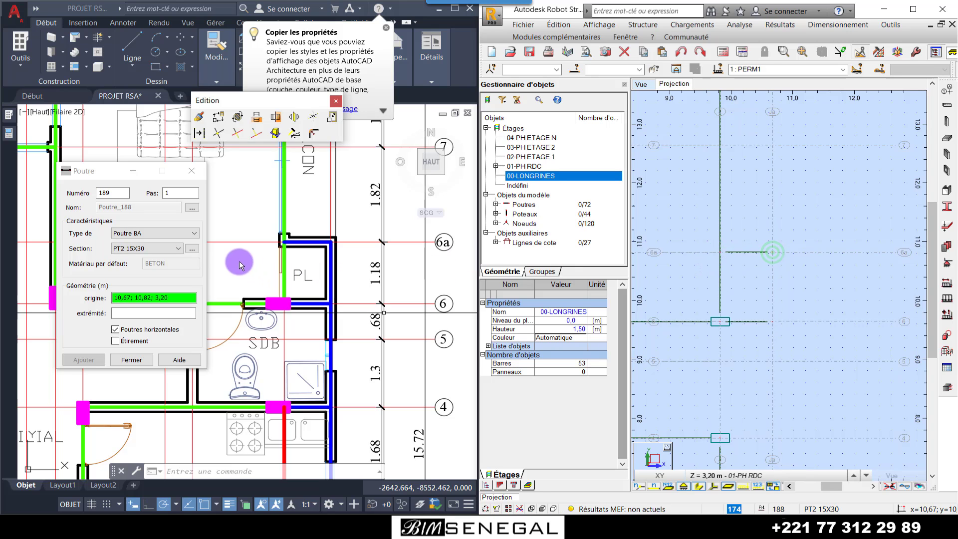
Add a PT1 15X25 beam along axis Ja between axes 6a and 6 to close the PL closet overhang
click(170, 249)
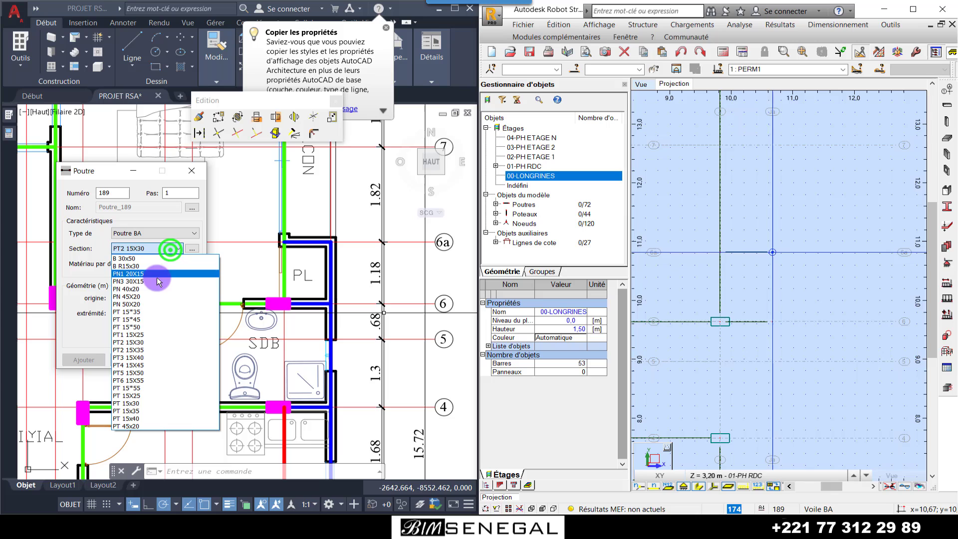
click(149, 335)
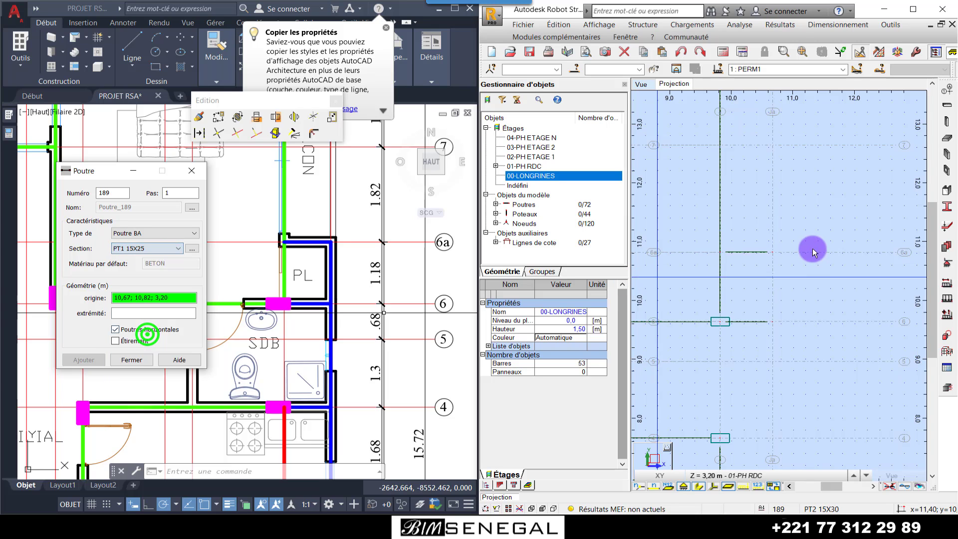
click(772, 322)
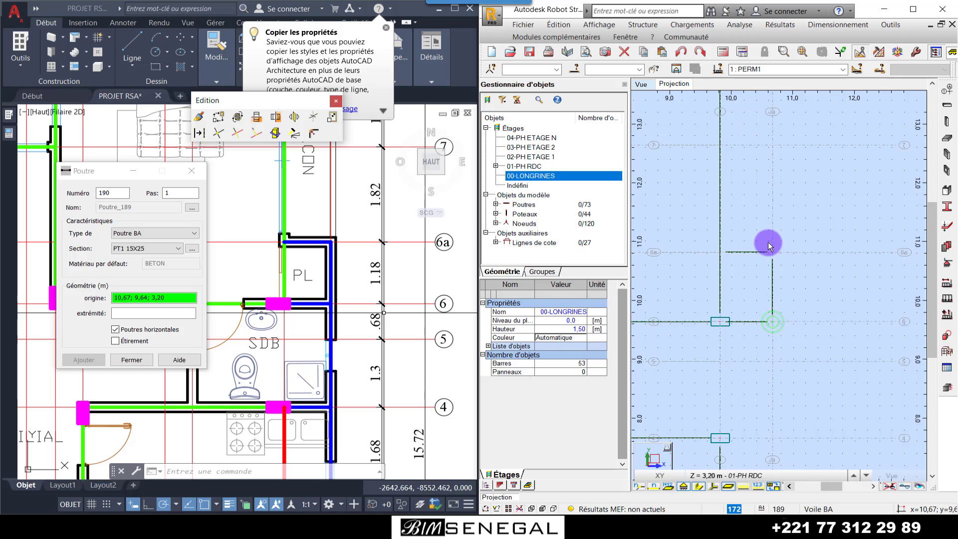
Compare the Robot plan with AutoCAD's overhang beams around the CUISINE, beyond axis J between axes 4 and 2
scroll(765, 242, down, 2)
scroll(765, 225, down, 1)
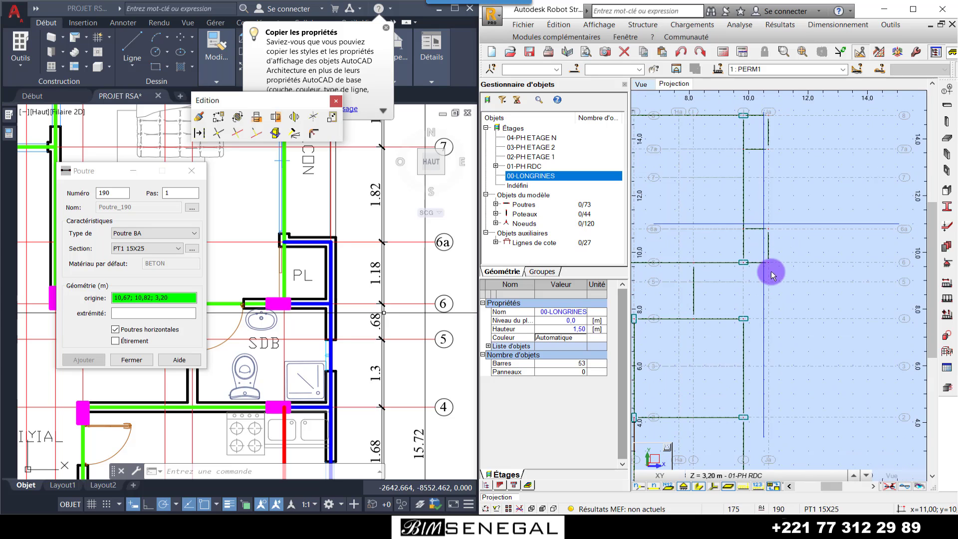
scroll(766, 220, down, 1)
scroll(749, 315, up, 2)
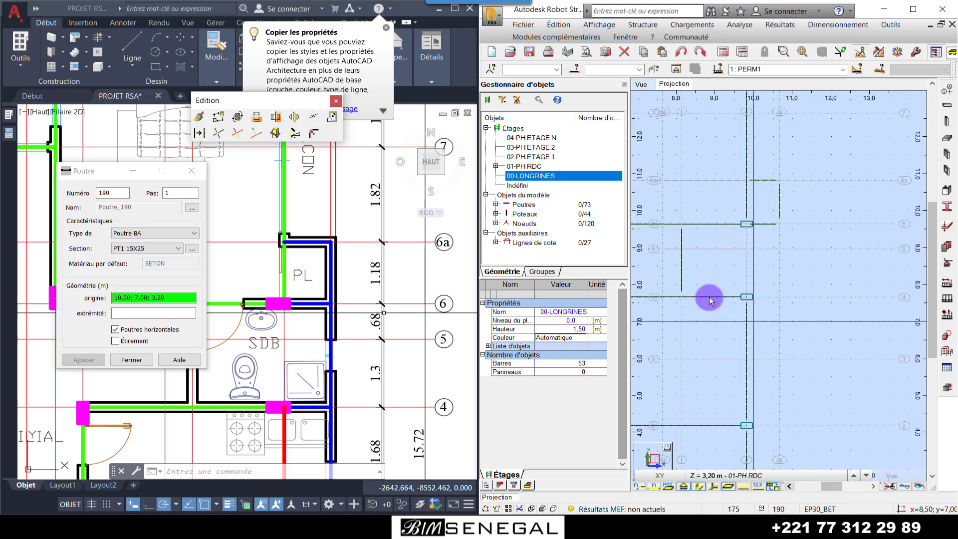
scroll(419, 332, down, 5)
scroll(412, 334, up, 2)
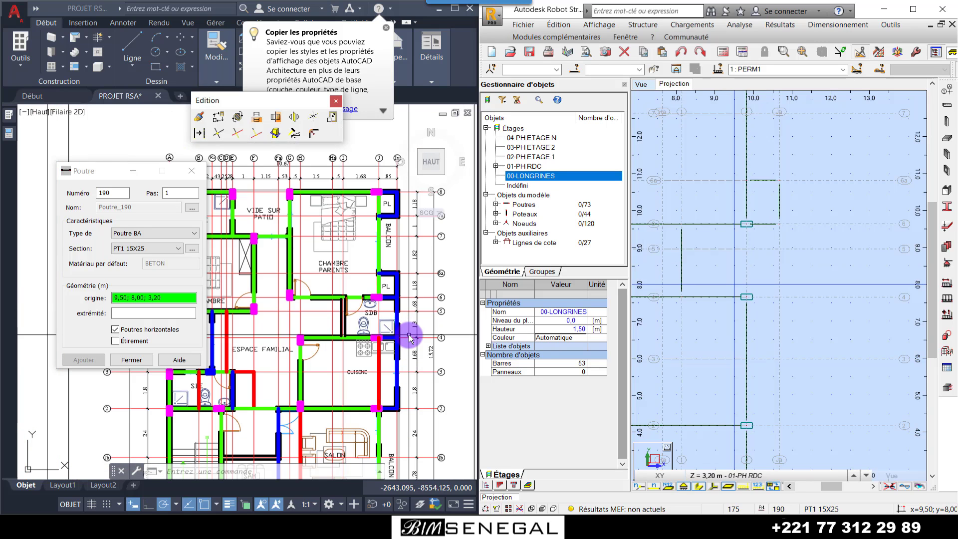
scroll(419, 356, up, 2)
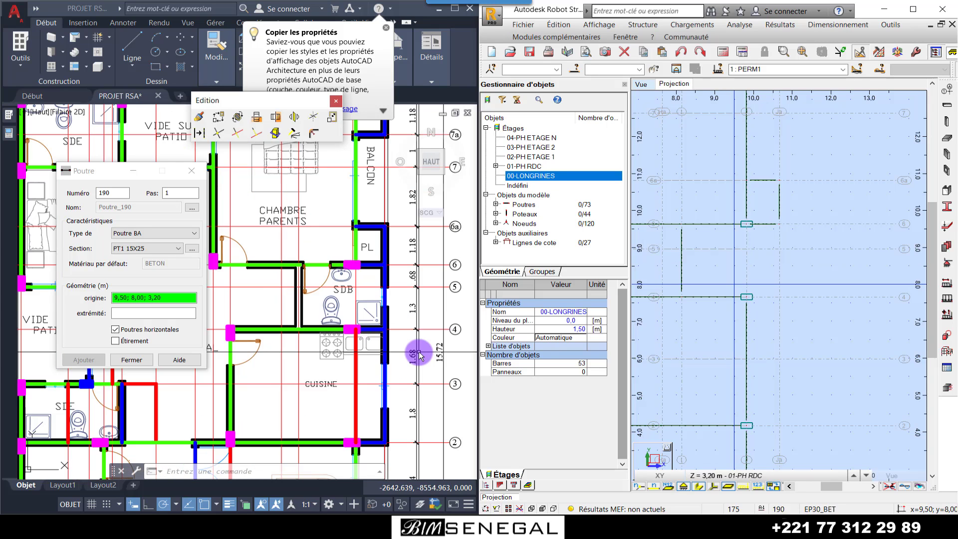
scroll(375, 248, down, 2)
scroll(393, 319, up, 2)
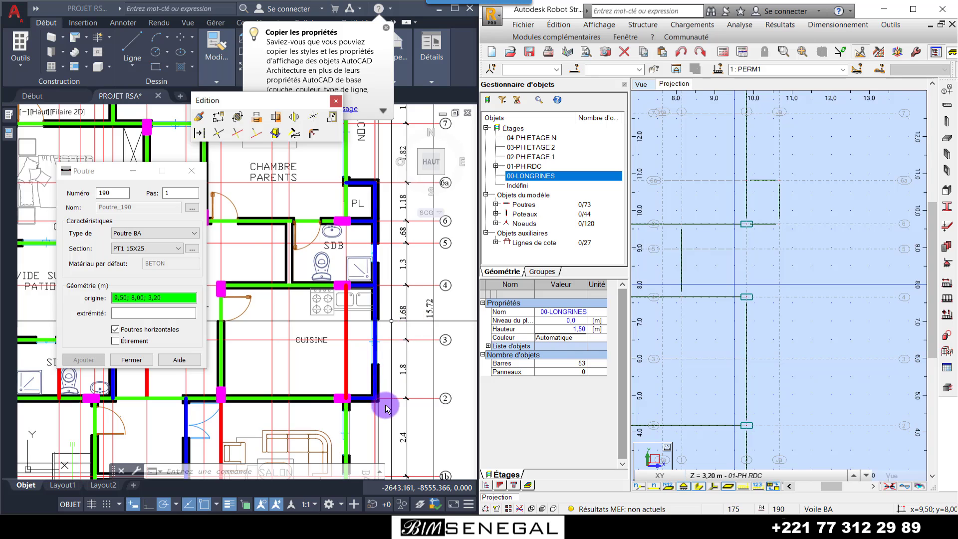
scroll(385, 407, up, 2)
Dimension the CUISINE's outer overhang beam between axes 2 and 4 in the AutoCAD plan
click(262, 343)
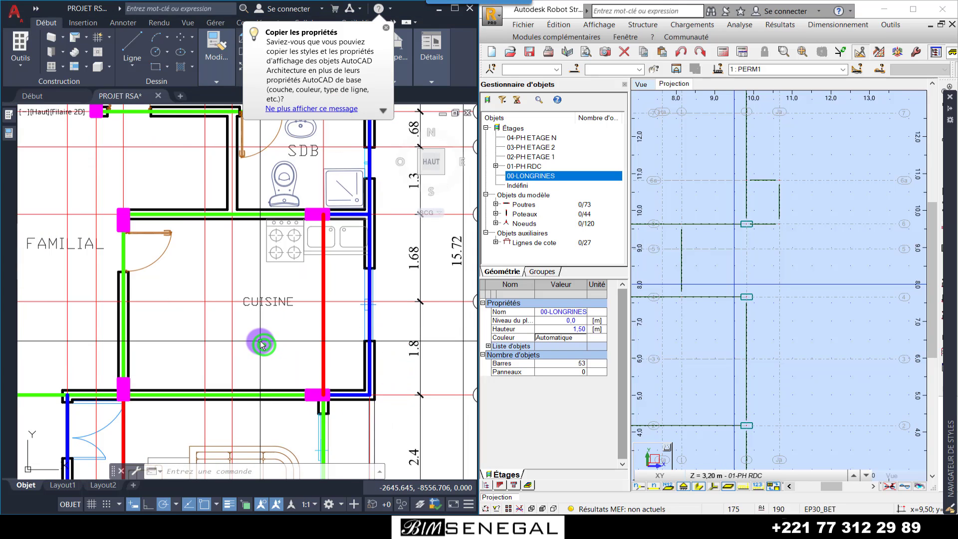
text(c)
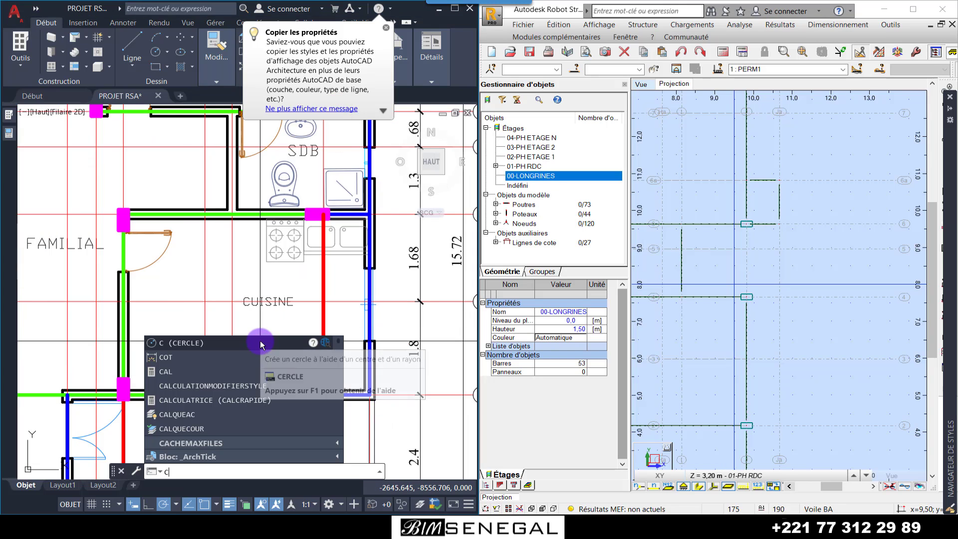
click(243, 358)
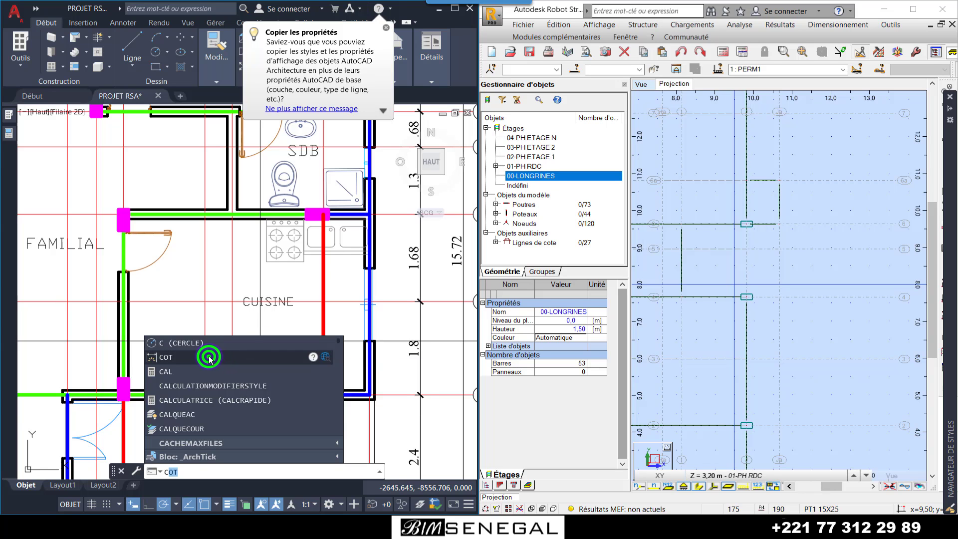
scroll(368, 245, down, 2)
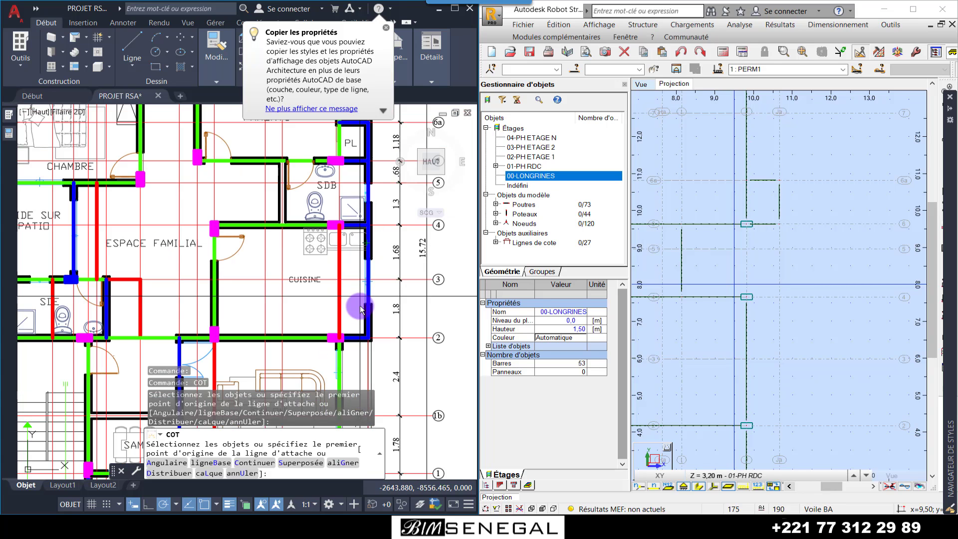
scroll(362, 314, up, 2)
click(377, 356)
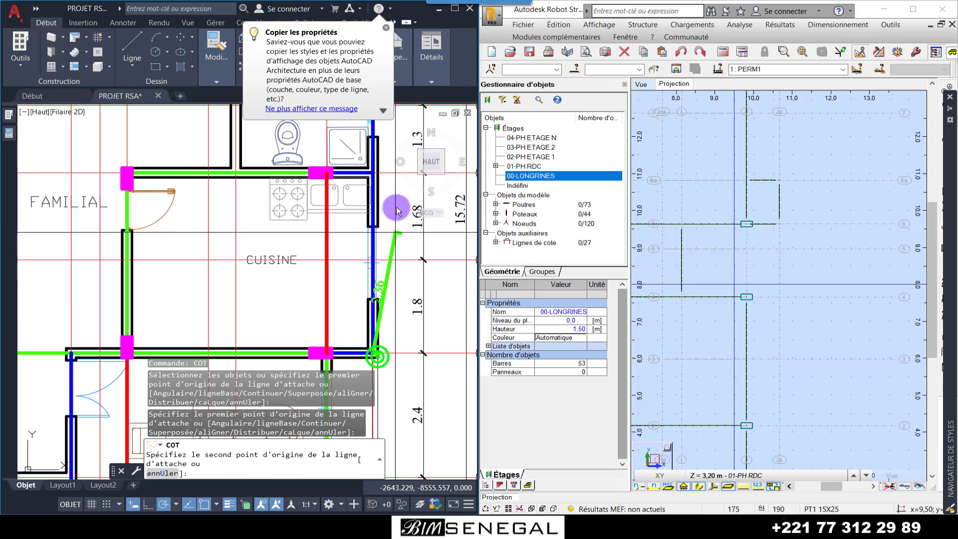
click(374, 173)
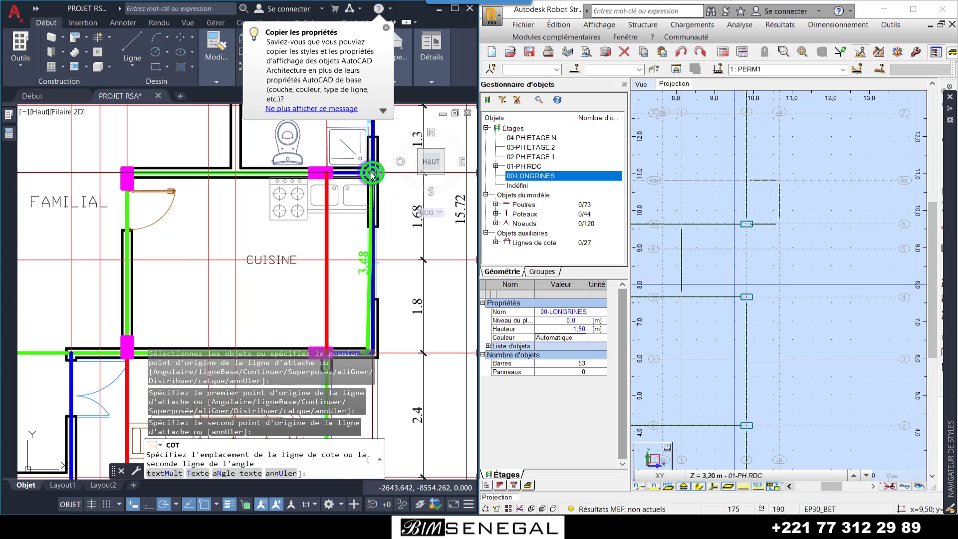
click(396, 257)
Examine the overhang beams around the SDB and CUISINE between axes 6 and 2 in the AutoCAD plan
scroll(356, 289, down, 2)
scroll(329, 300, down, 2)
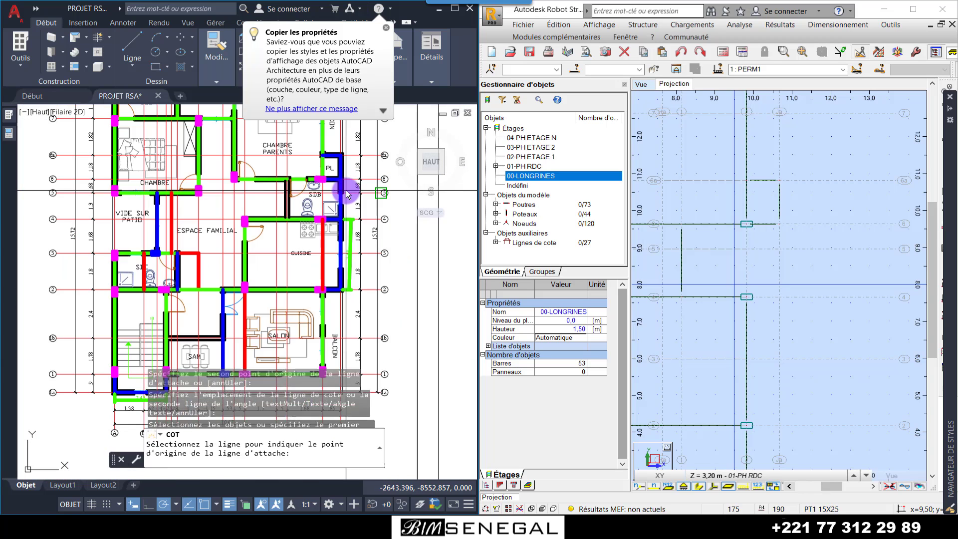
scroll(349, 249, up, 3)
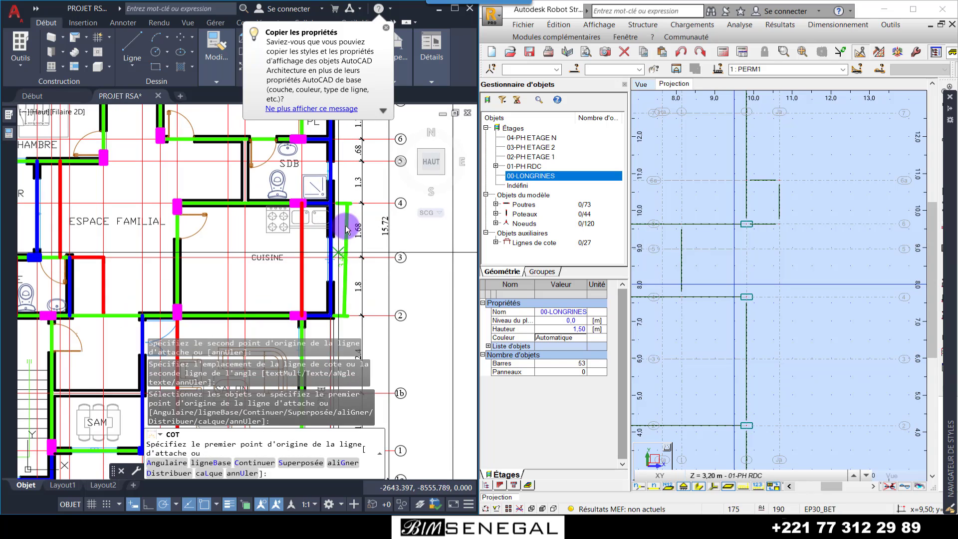
scroll(335, 231, up, 3)
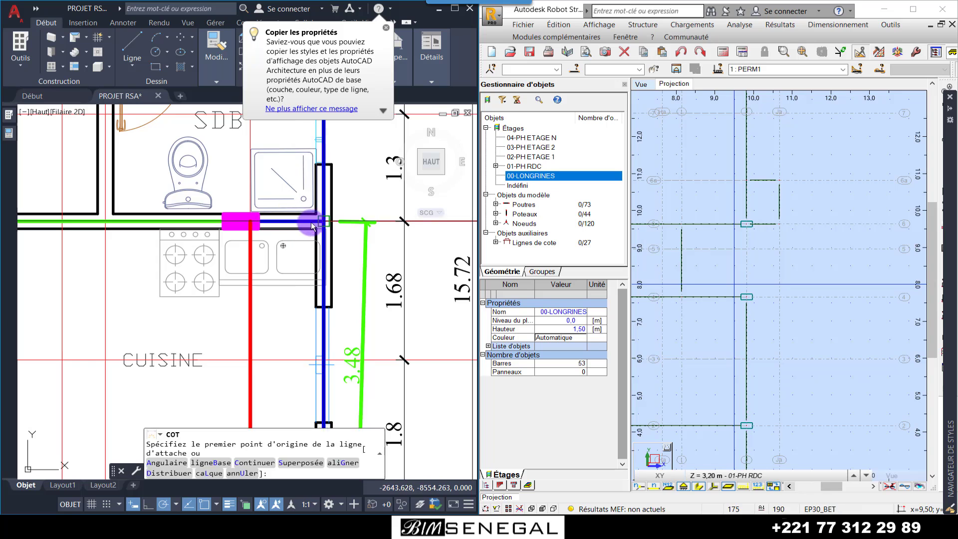
scroll(333, 254, down, 4)
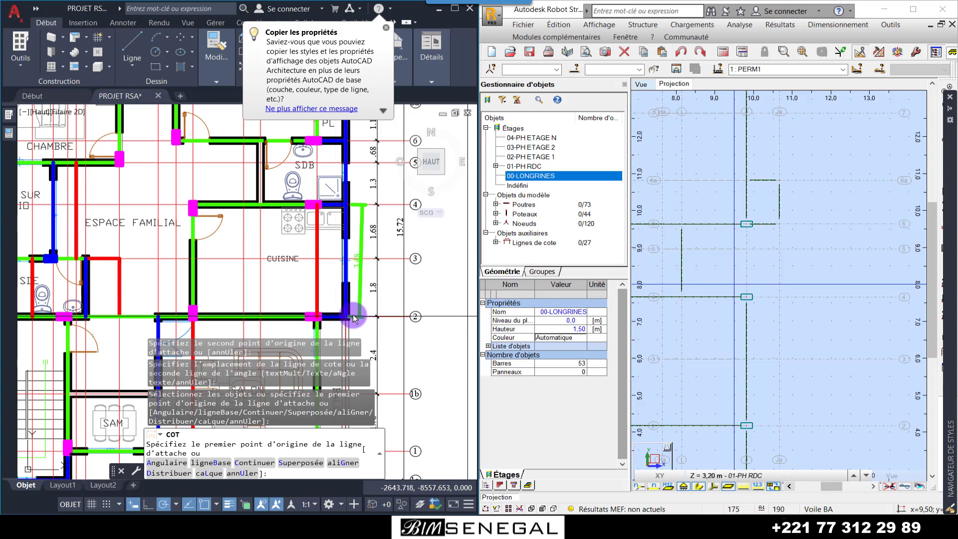
scroll(339, 202, down, 3)
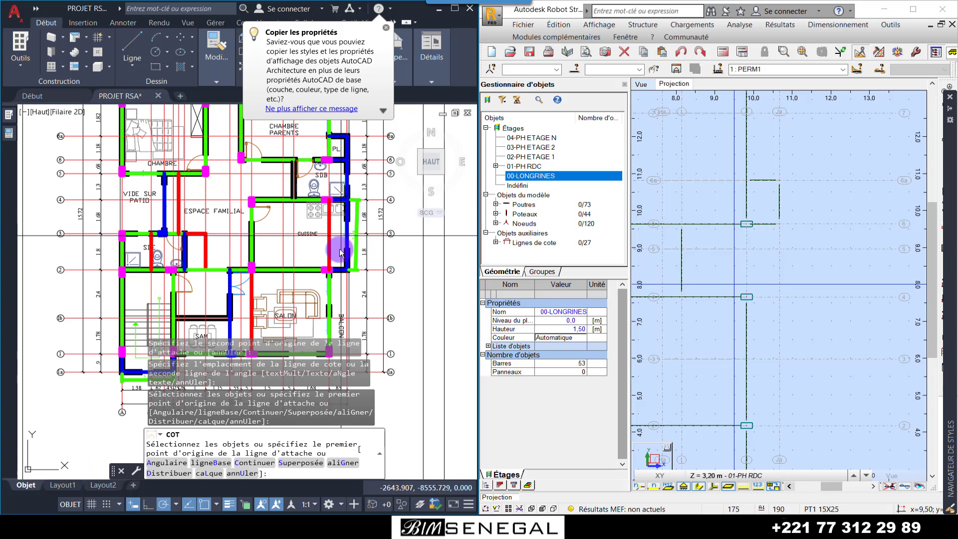
scroll(361, 266, up, 4)
scroll(342, 324, down, 4)
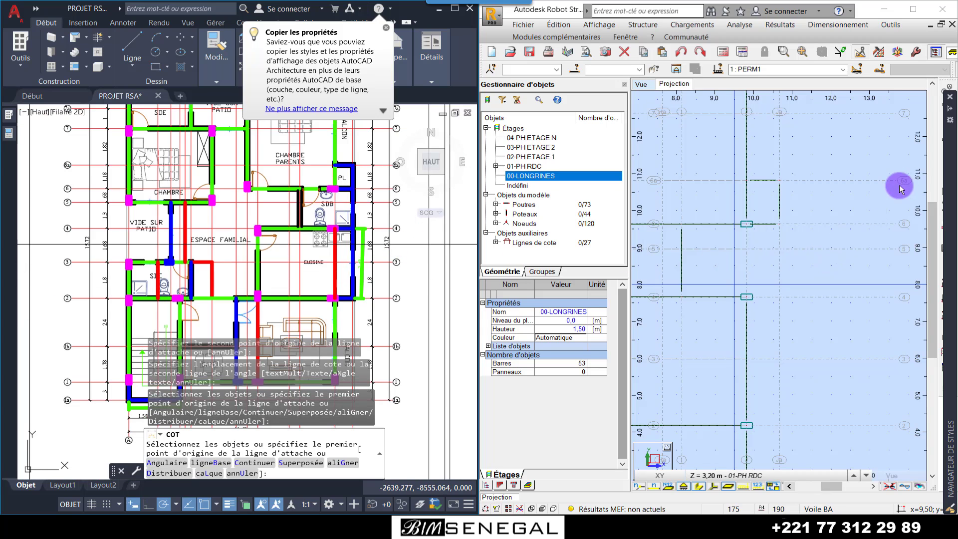
Switch to Robot and add a PT3 15X40 overhang beam along axis 4 from axis J to axis Ja
click(871, 137)
click(944, 105)
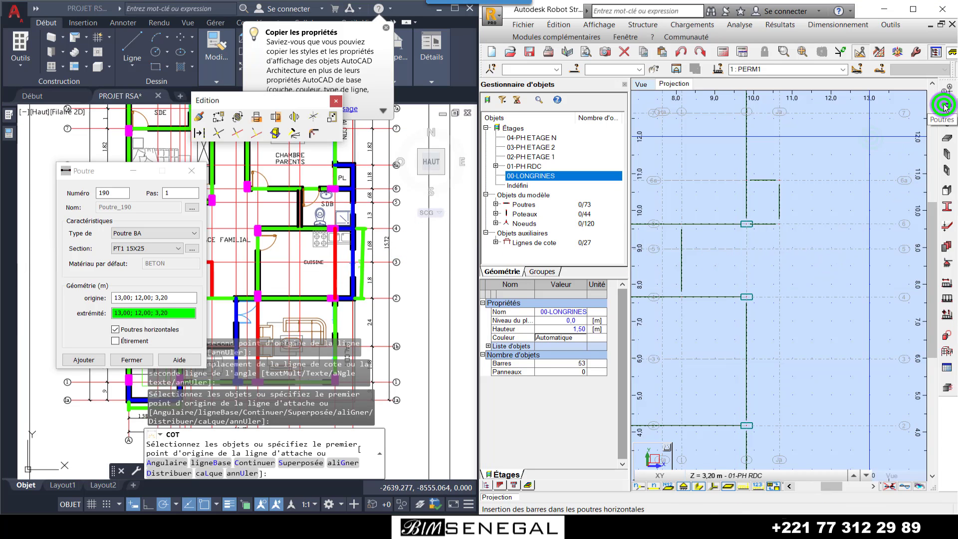
drag(108, 171, 519, 140)
click(557, 265)
click(569, 218)
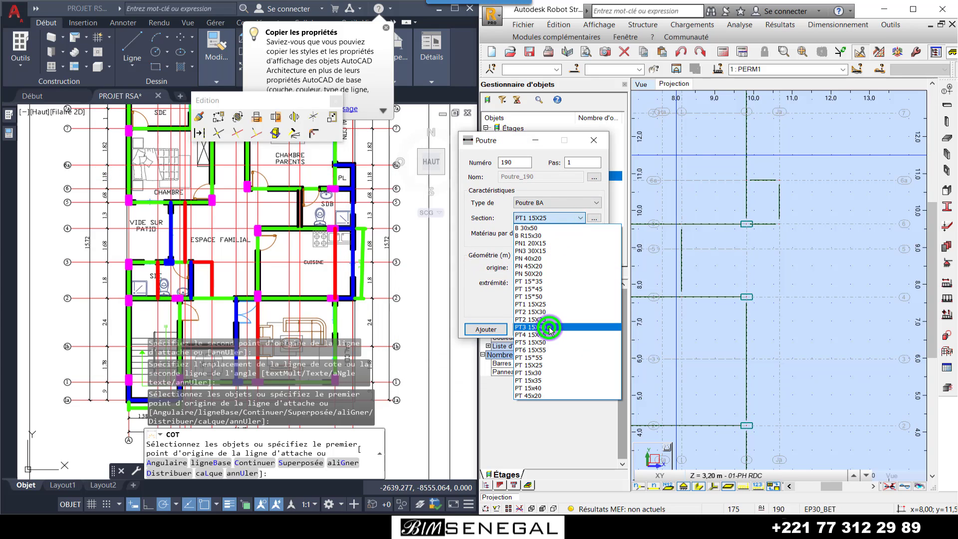
click(549, 328)
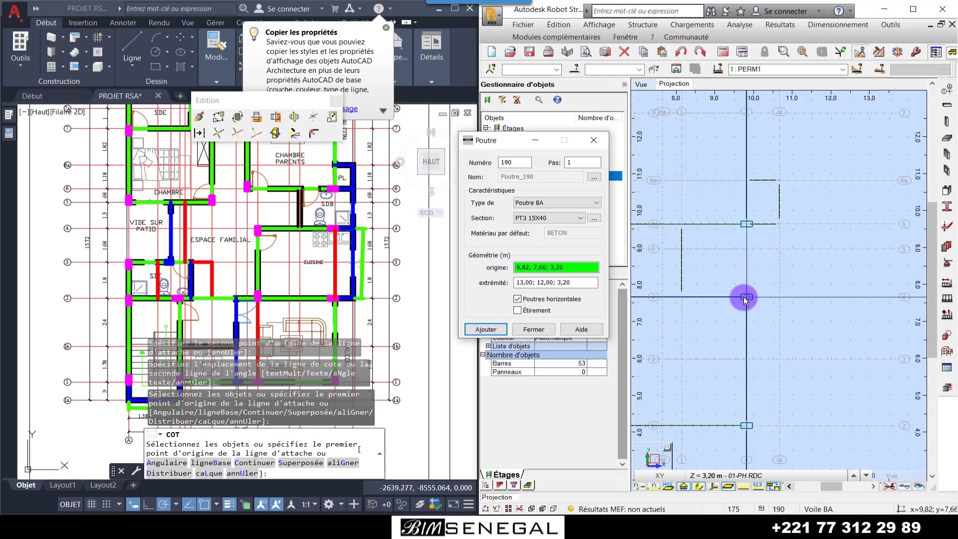
click(749, 298)
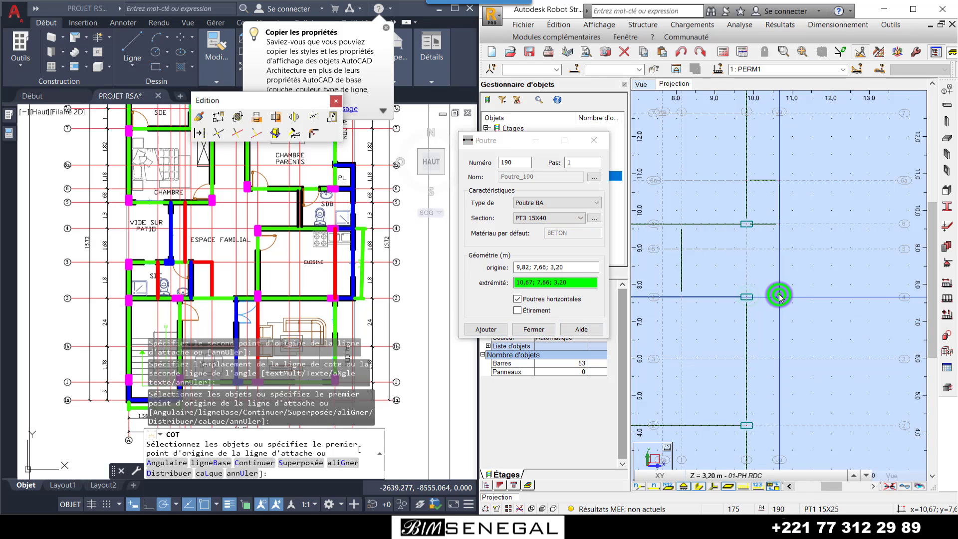
click(752, 249)
scroll(753, 245, down, 1)
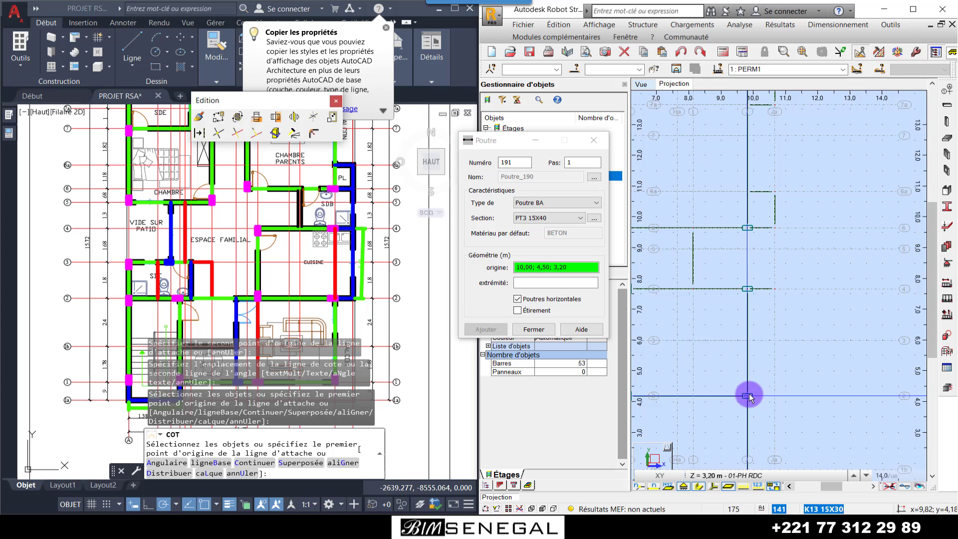
Add the kitchen overhang beams: PT3 15X40 along axis 2 from axis J to Ja, and PT2 15X30 along axis Ja from axis 2 to 4
click(749, 396)
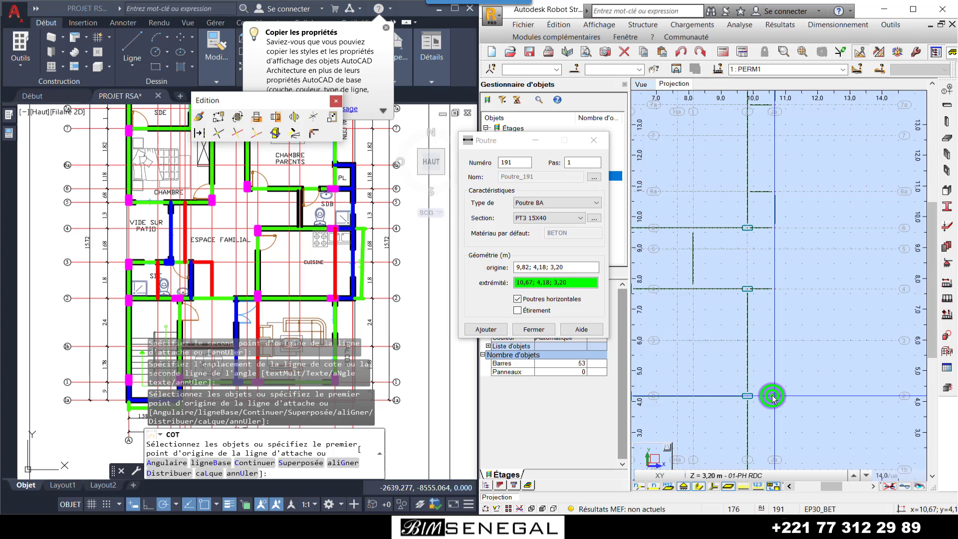
click(773, 396)
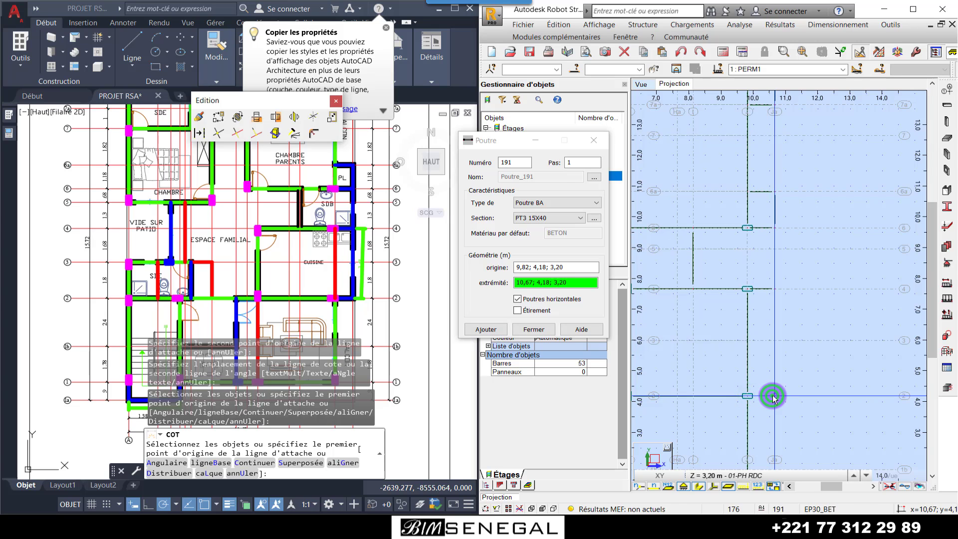
click(560, 225)
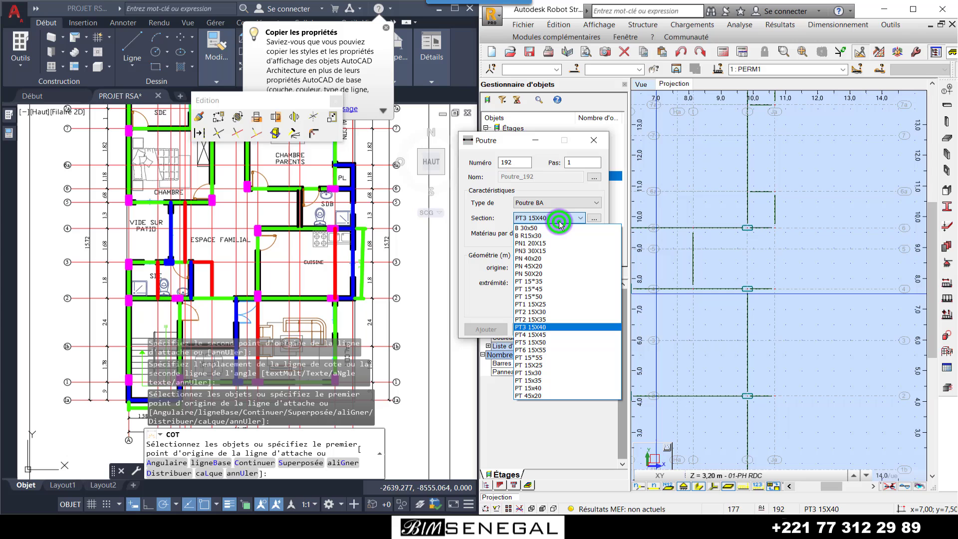
click(546, 313)
click(772, 396)
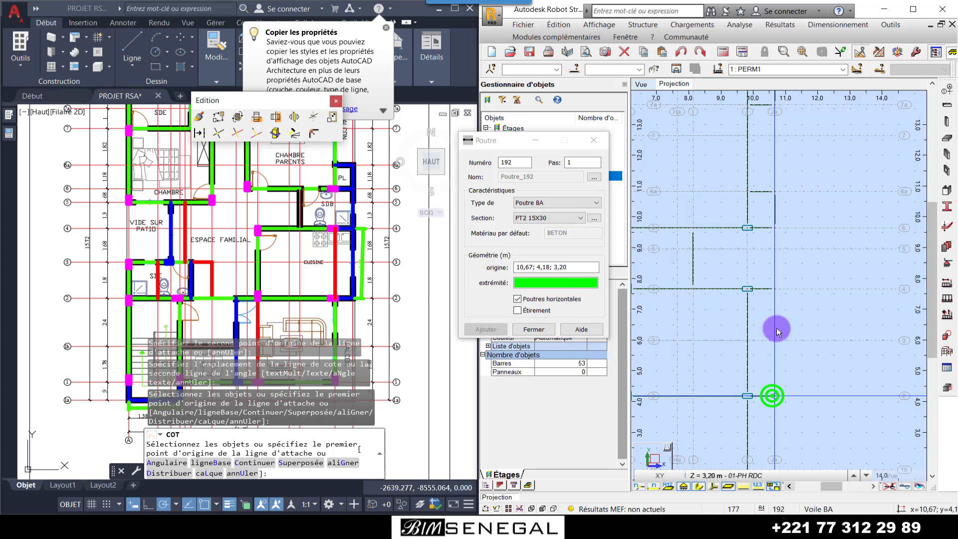
click(775, 289)
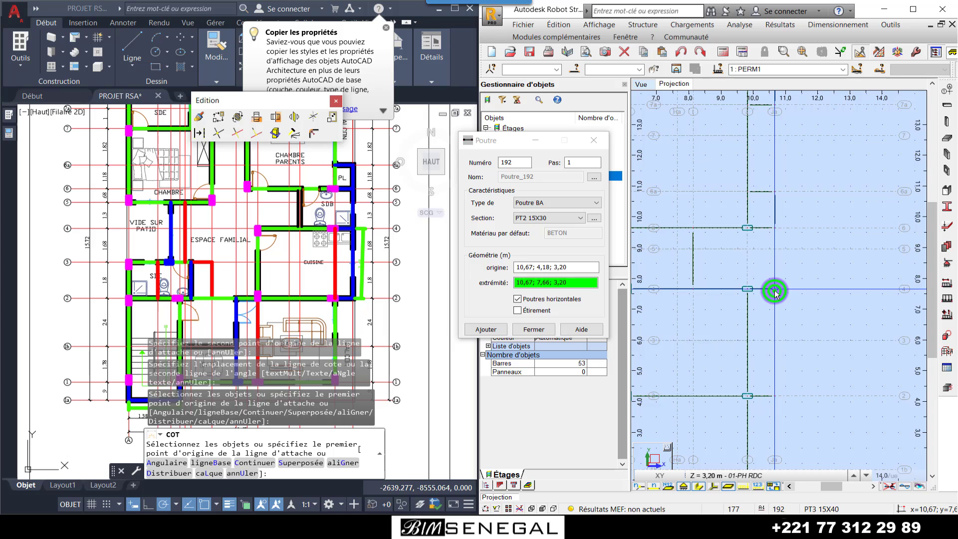
Add a PT1 15X25 overhang beam along axis Ja between axes 6 and 4
scroll(776, 234, up, 2)
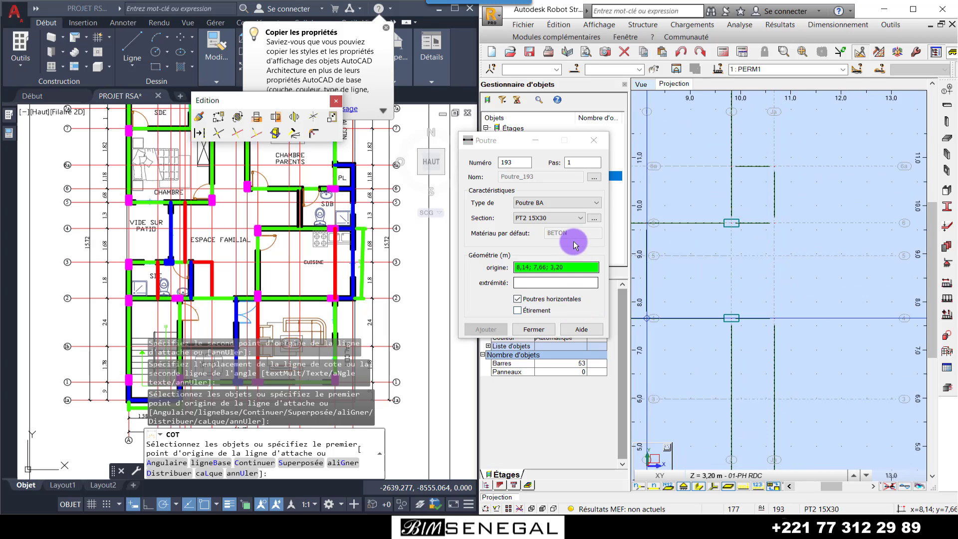
click(551, 218)
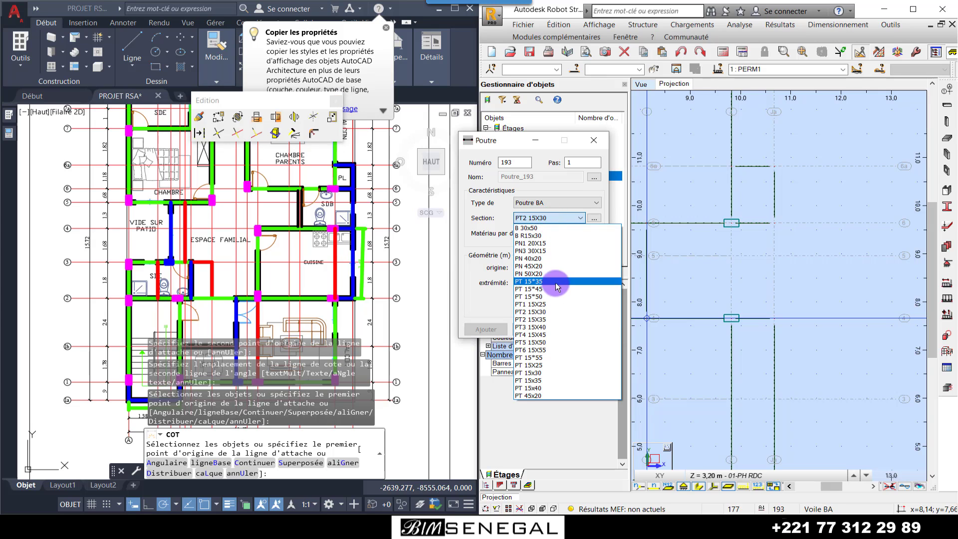
click(552, 303)
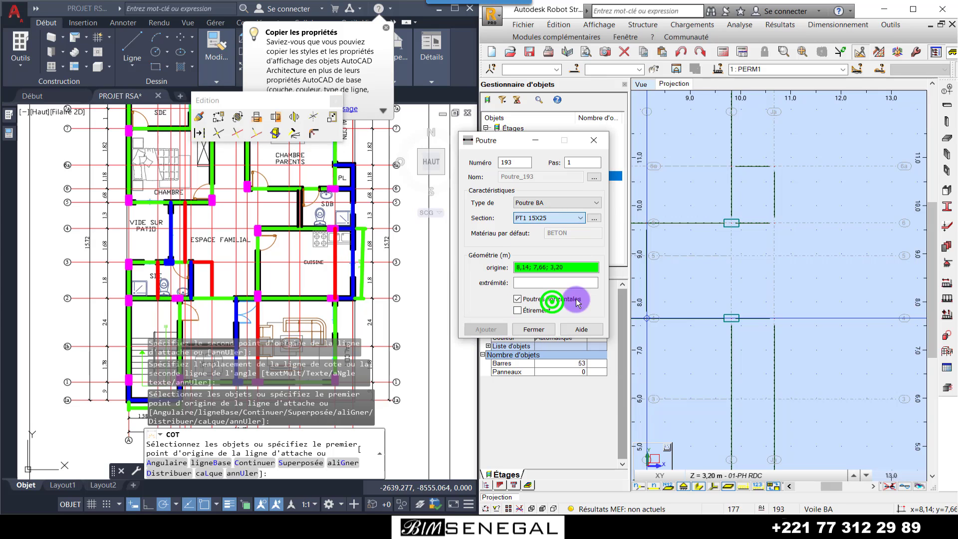
click(777, 223)
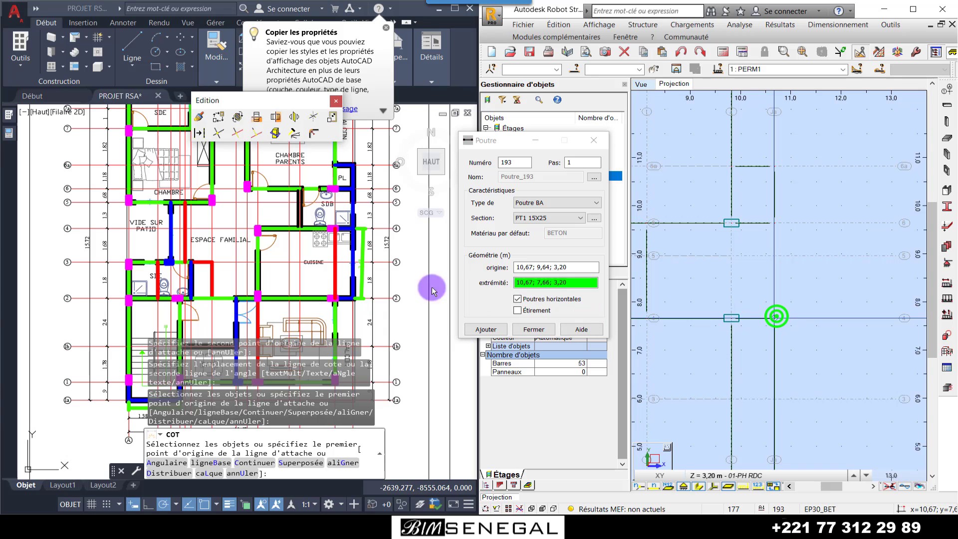
Examine the SDB's partition wall and surrounding beams between axes 6 and 4 in the AutoCAD plan
scroll(364, 205, up, 5)
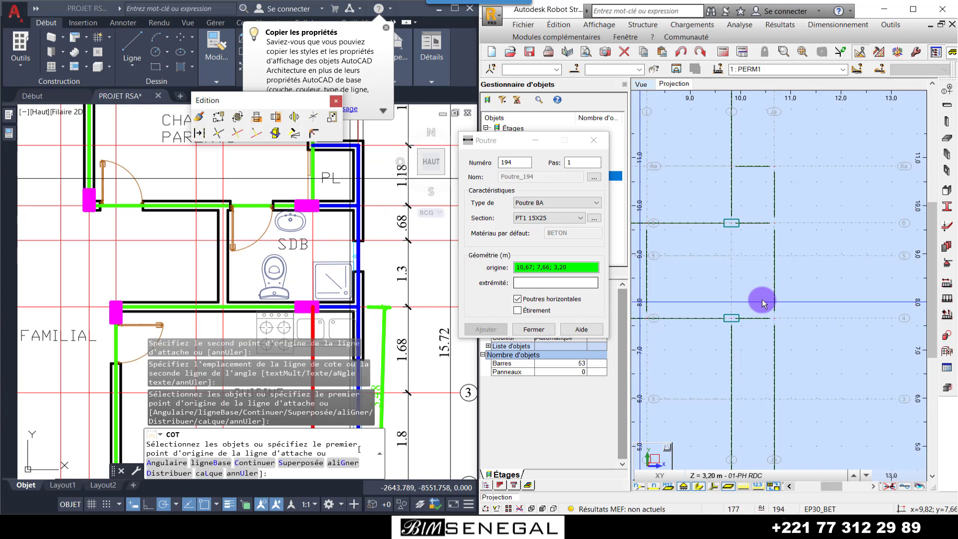
scroll(785, 192, down, 3)
scroll(785, 192, down, 3)
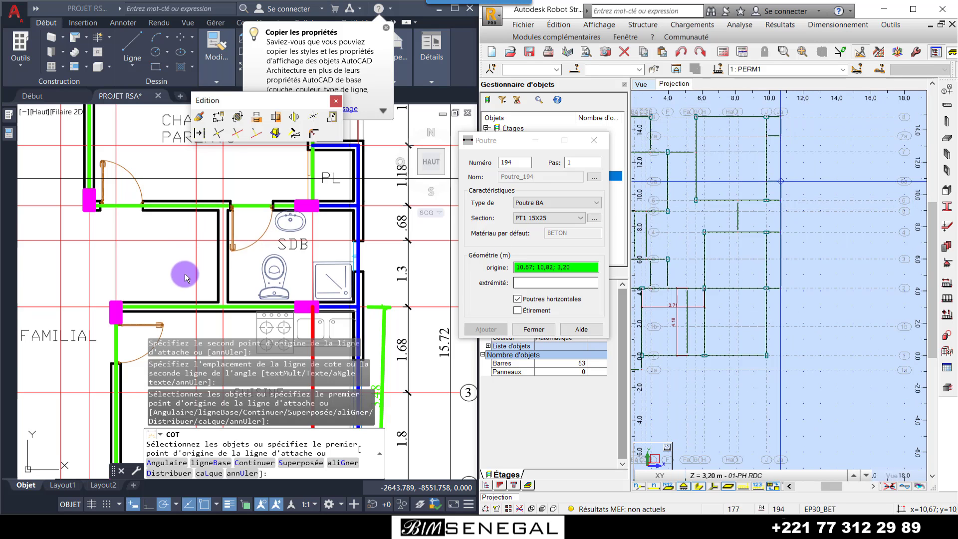
scroll(185, 273, up, 2)
scroll(224, 205, down, 2)
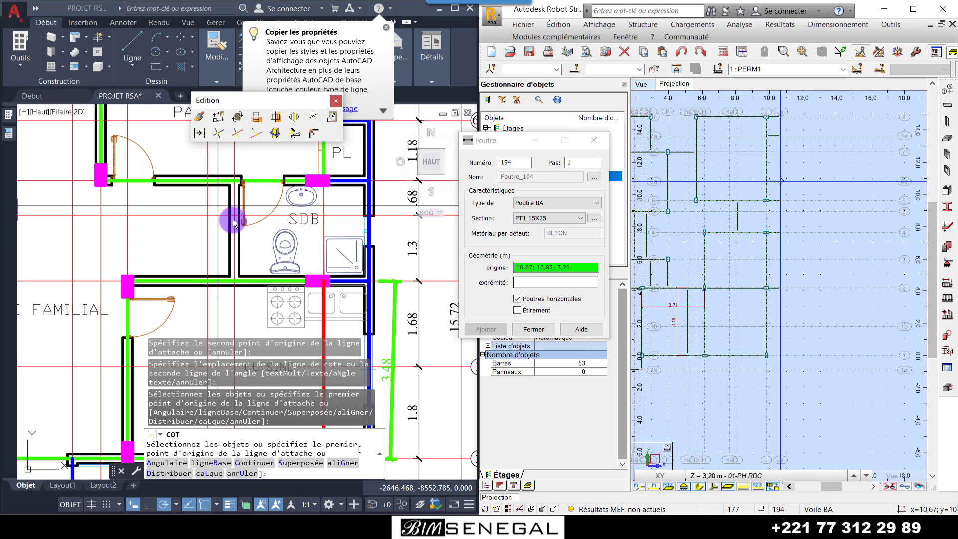
scroll(231, 191, up, 3)
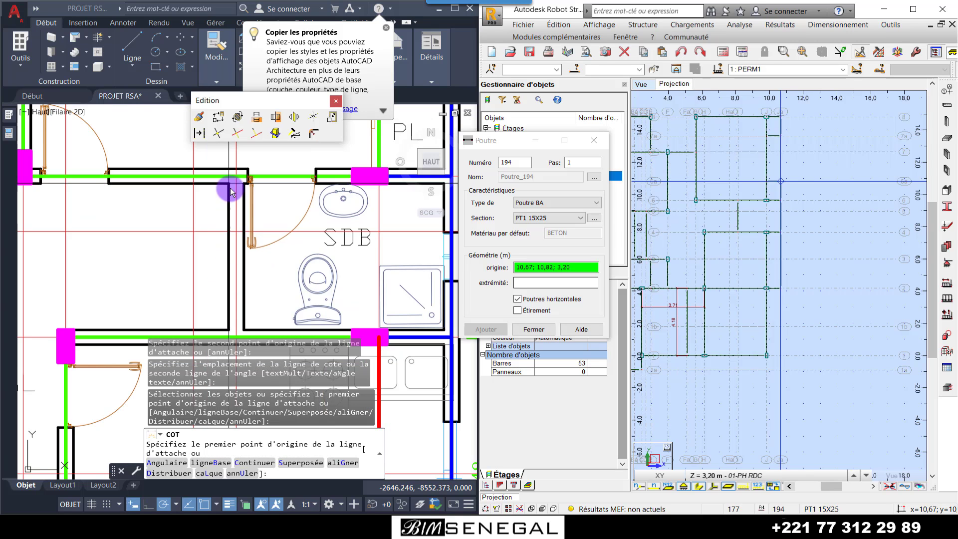
scroll(235, 256, down, 2)
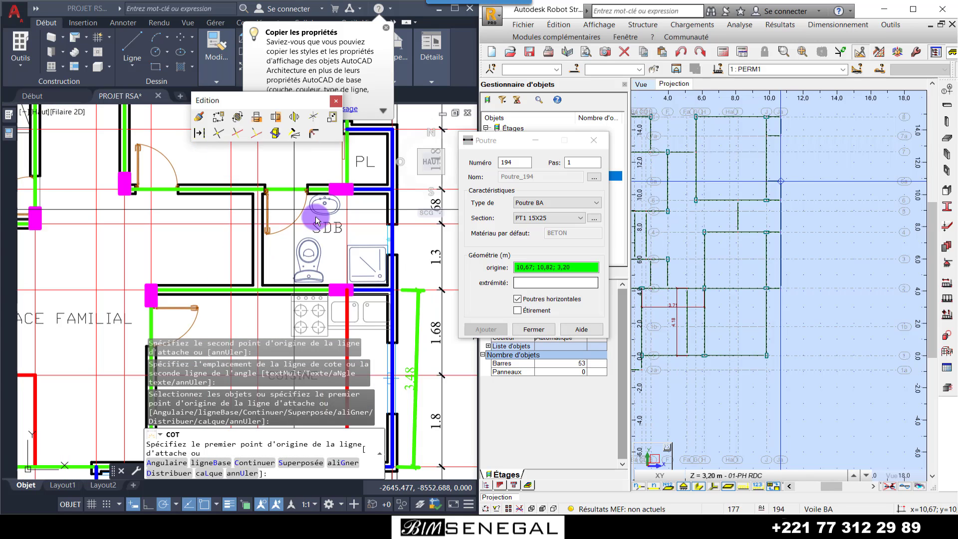
scroll(243, 233, up, 2)
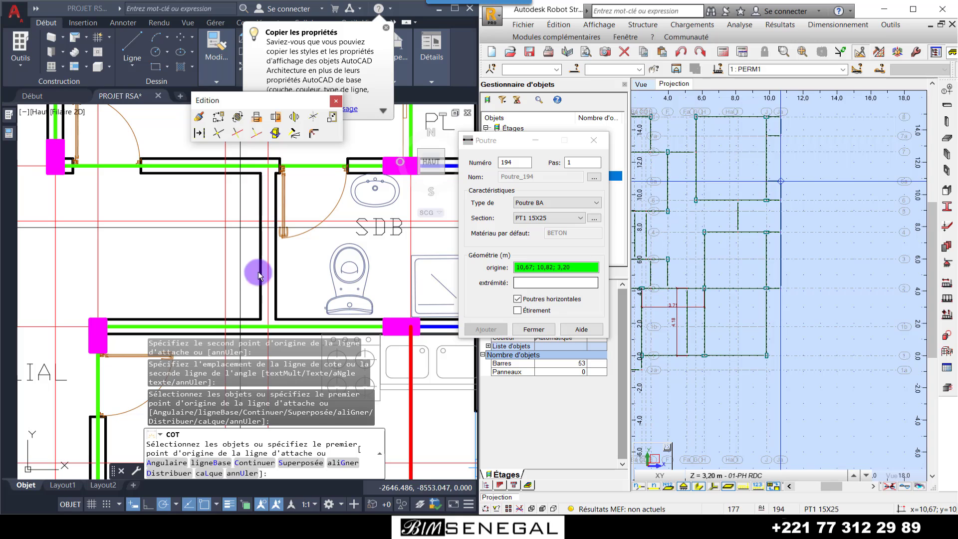
Compare the overall 01-PH RDC beam layout in Robot with the AutoCAD upper-floor plan
scroll(815, 288, down, 1)
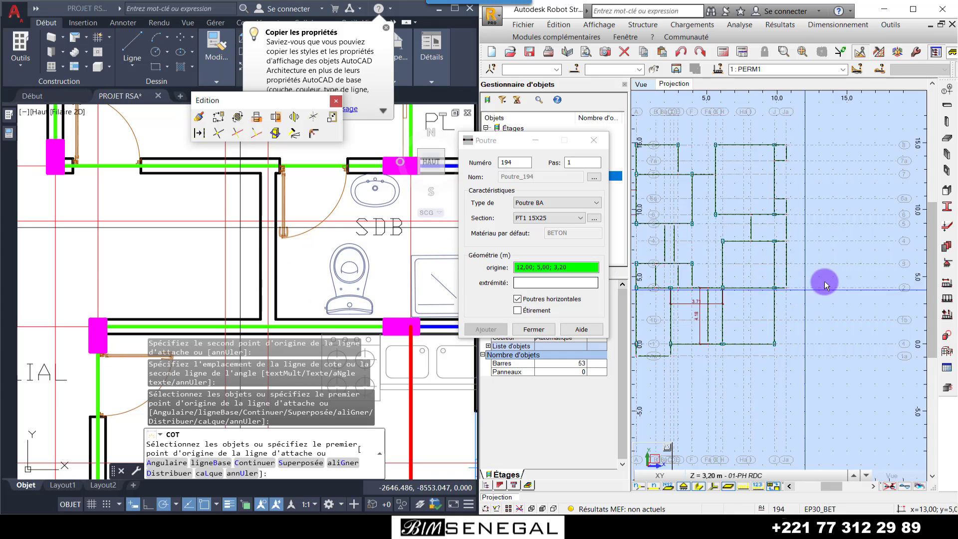
scroll(789, 265, down, 2)
scroll(753, 242, up, 3)
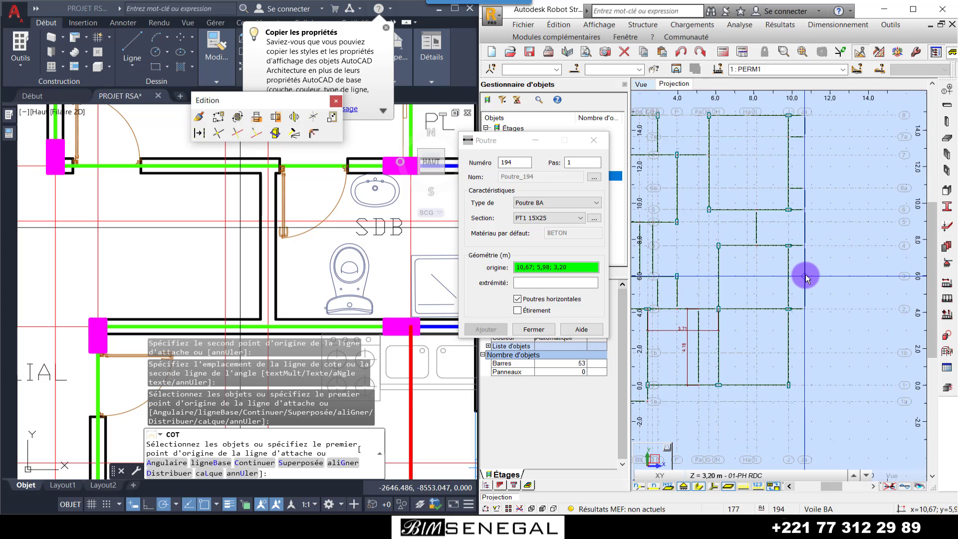
scroll(196, 214, down, 2)
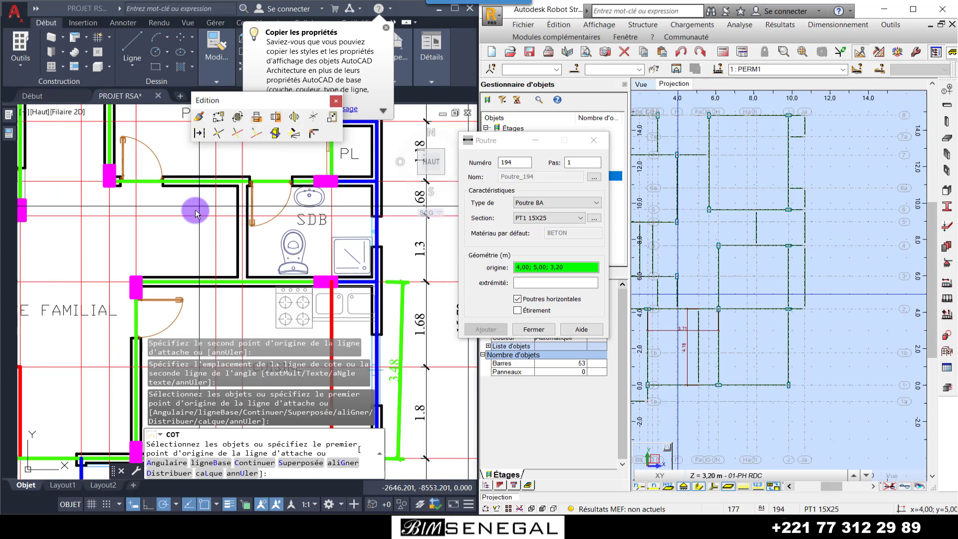
scroll(309, 220, down, 4)
scroll(292, 260, up, 2)
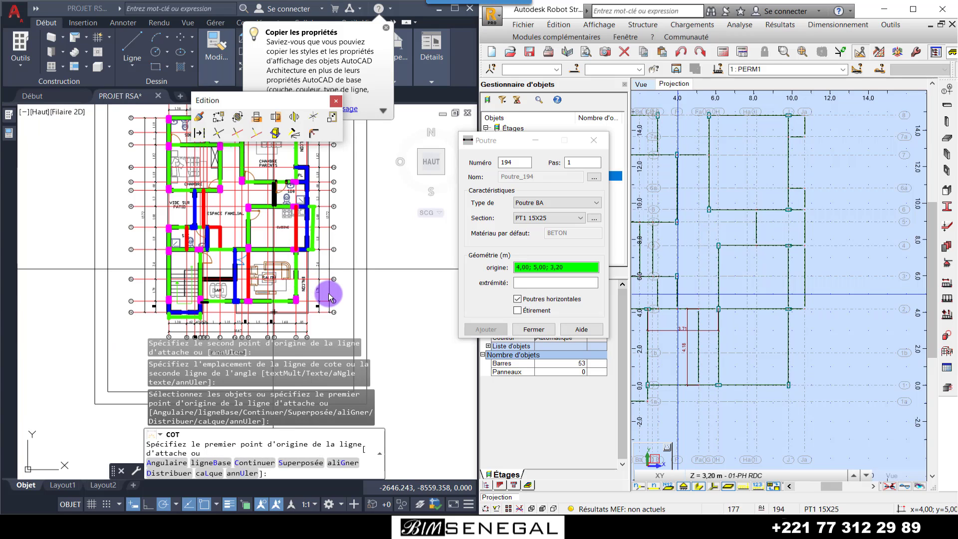
scroll(348, 278, down, 2)
scroll(299, 235, down, 2)
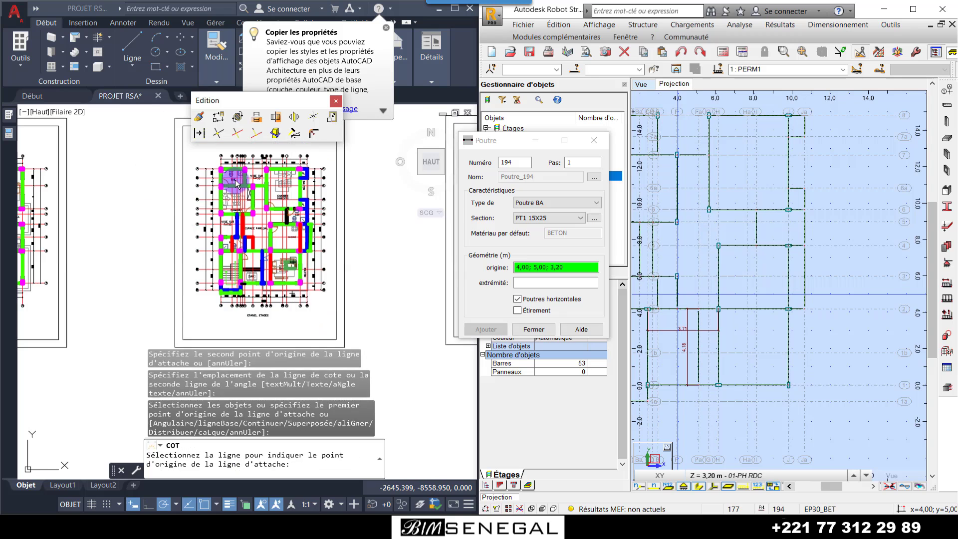
Examine the ESPACE FAMILIAL area between the CHAMBRE and CUISINE columns in both the AutoCAD and Robot plans
scroll(236, 184, up, 3)
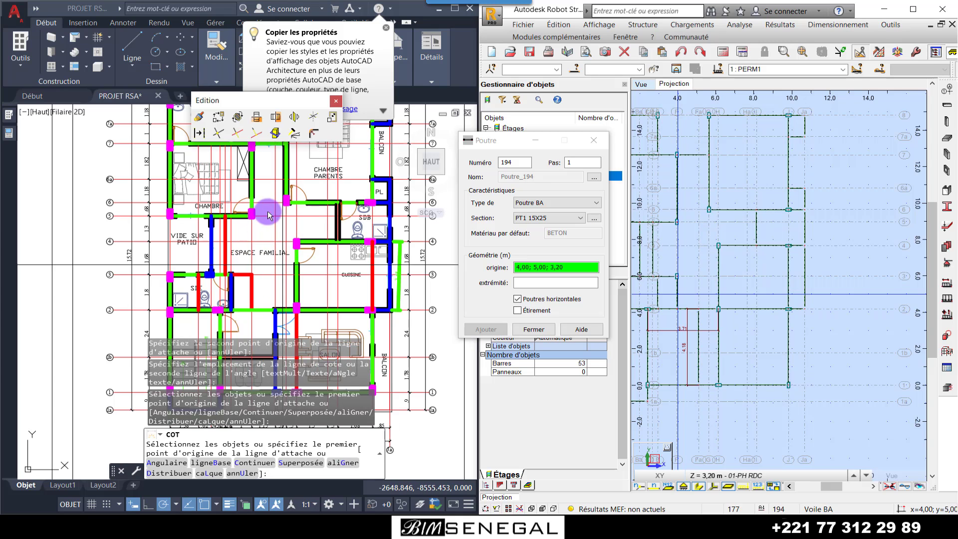
scroll(716, 255, down, 1)
scroll(680, 239, down, 1)
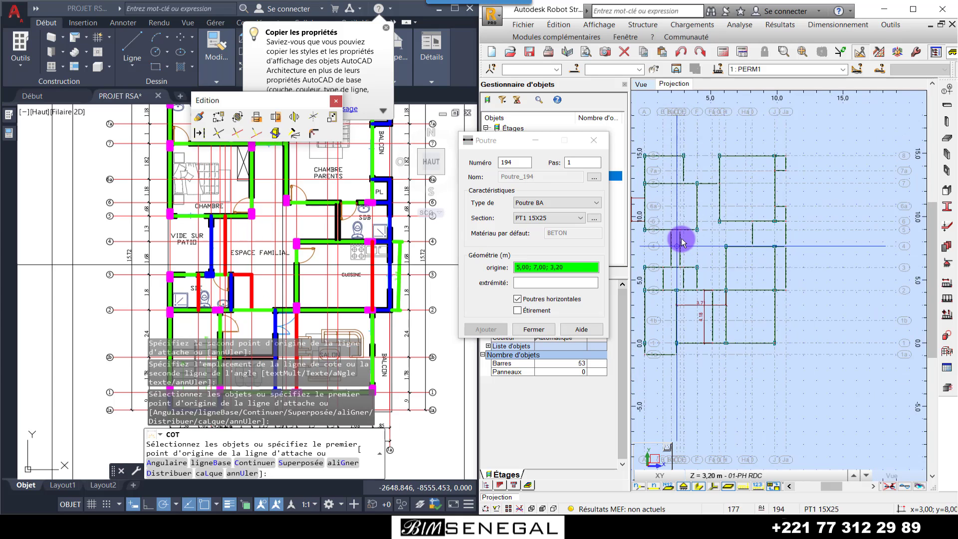
scroll(685, 219, up, 1)
scroll(686, 219, up, 1)
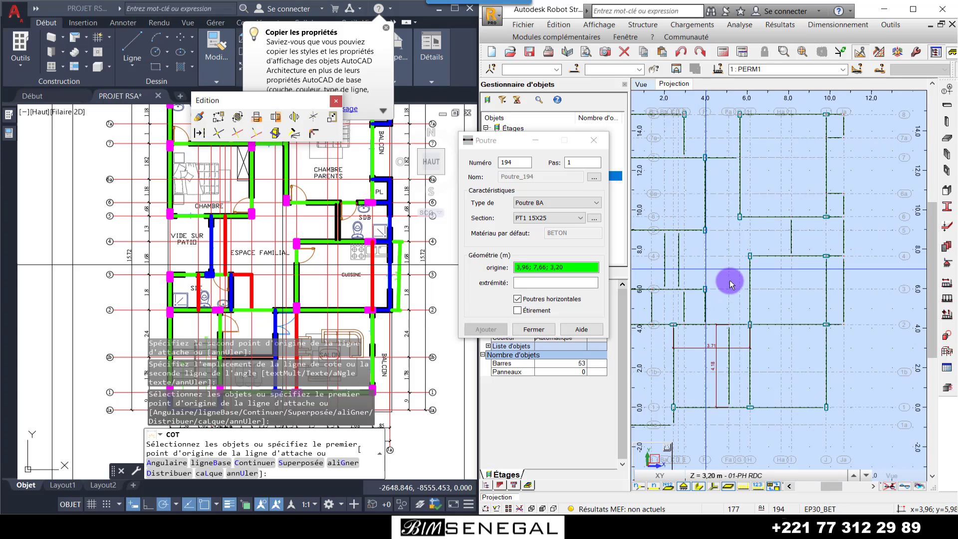
scroll(719, 233, up, 1)
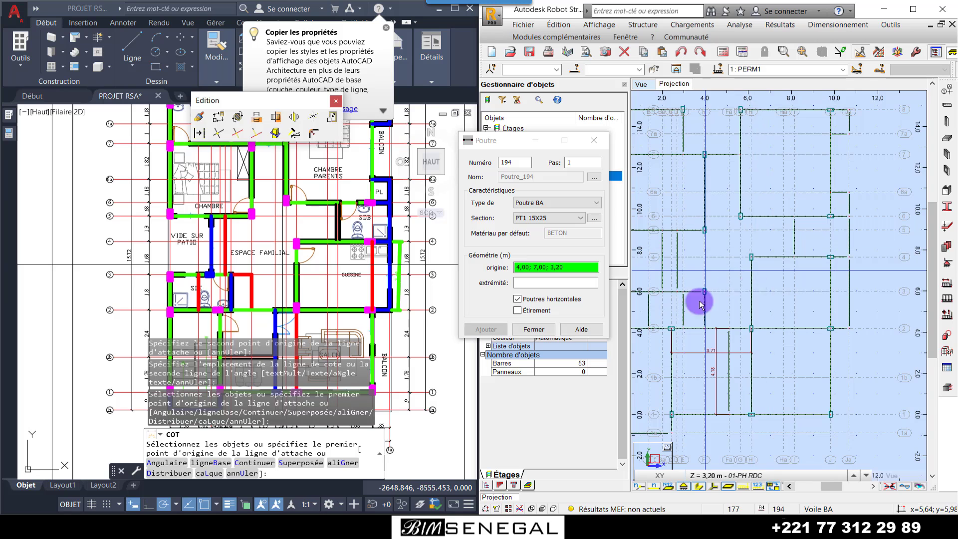
scroll(735, 259, up, 1)
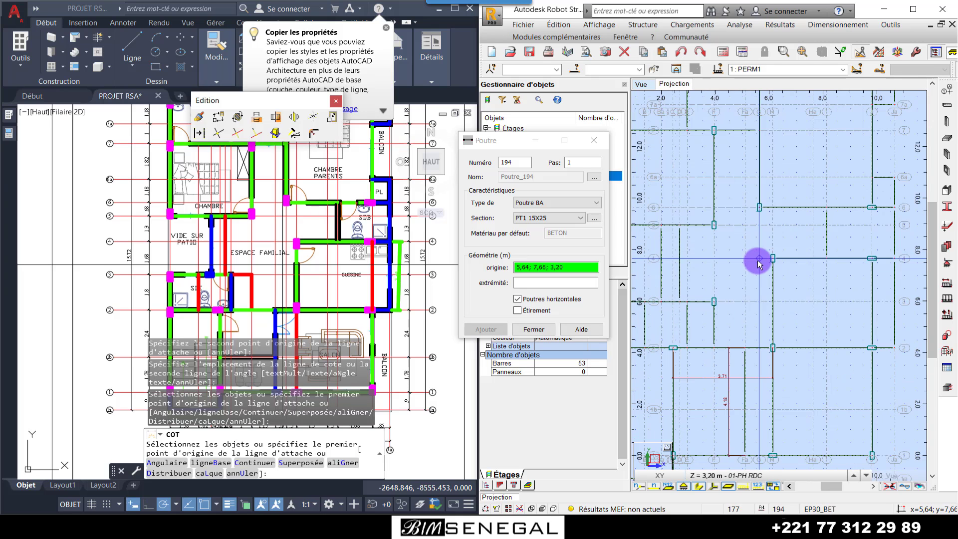
scroll(759, 264, up, 1)
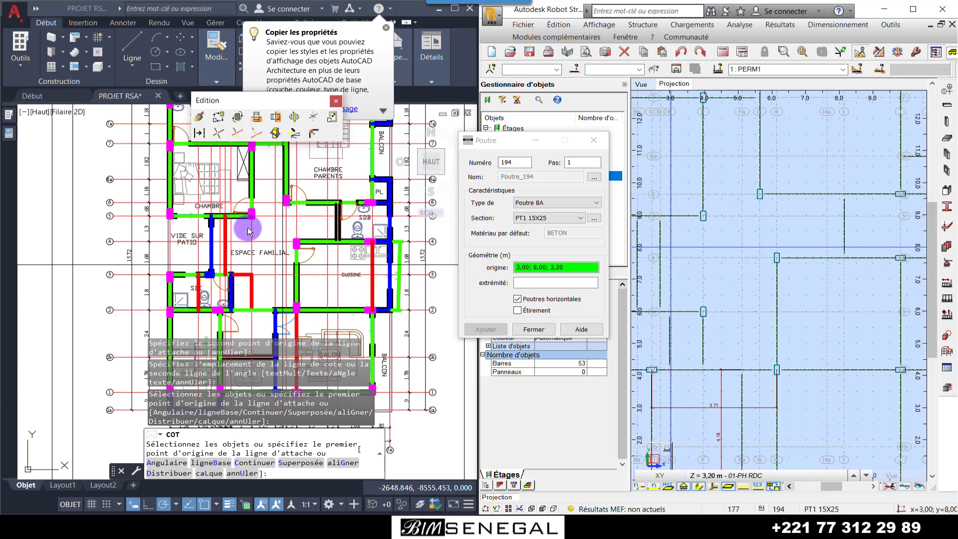
scroll(248, 225, up, 3)
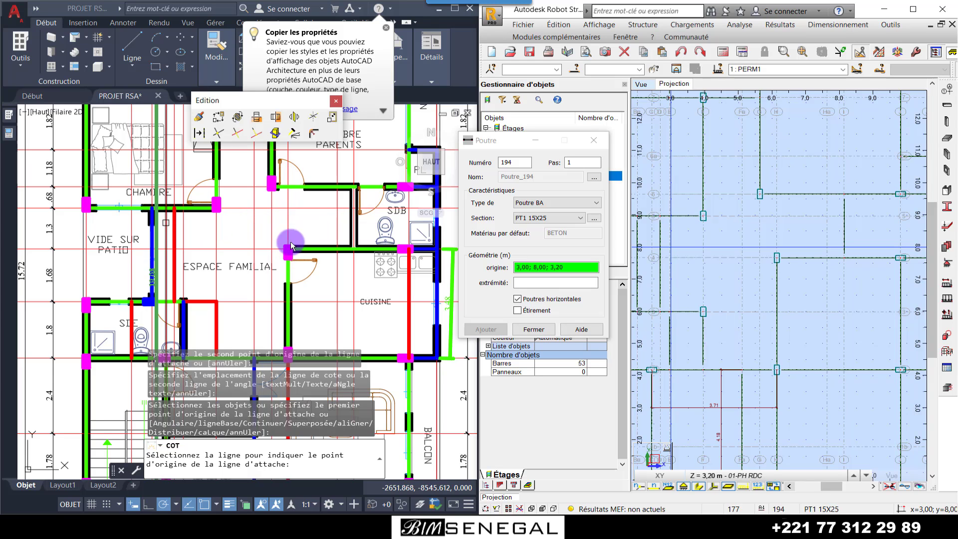
Create a rectangular concrete beam section named PN 30X15 with b 30 cm and h 15 cm
click(948, 109)
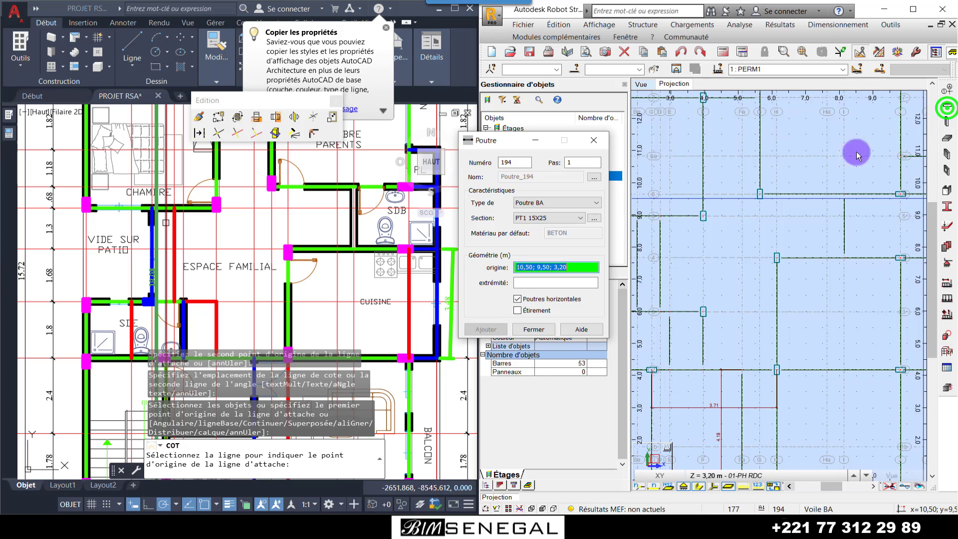
click(594, 218)
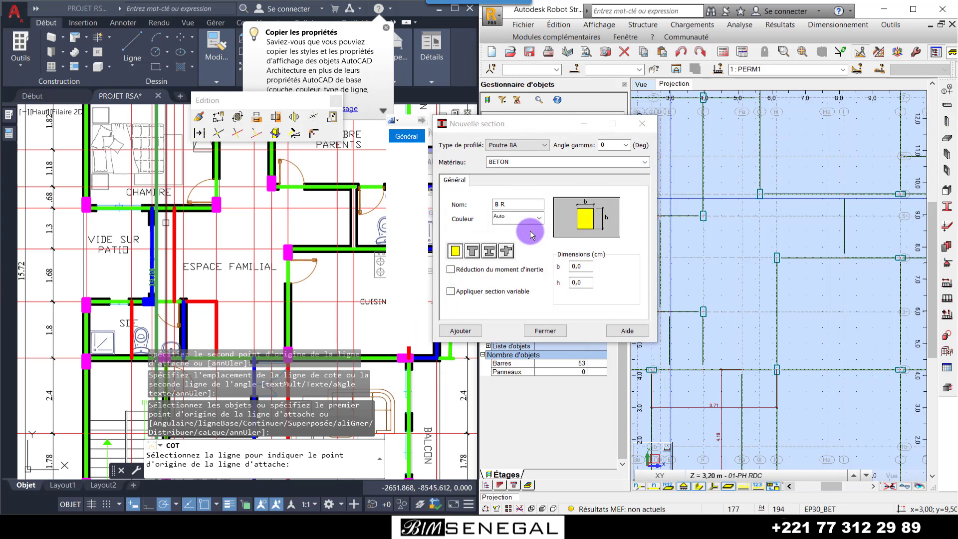
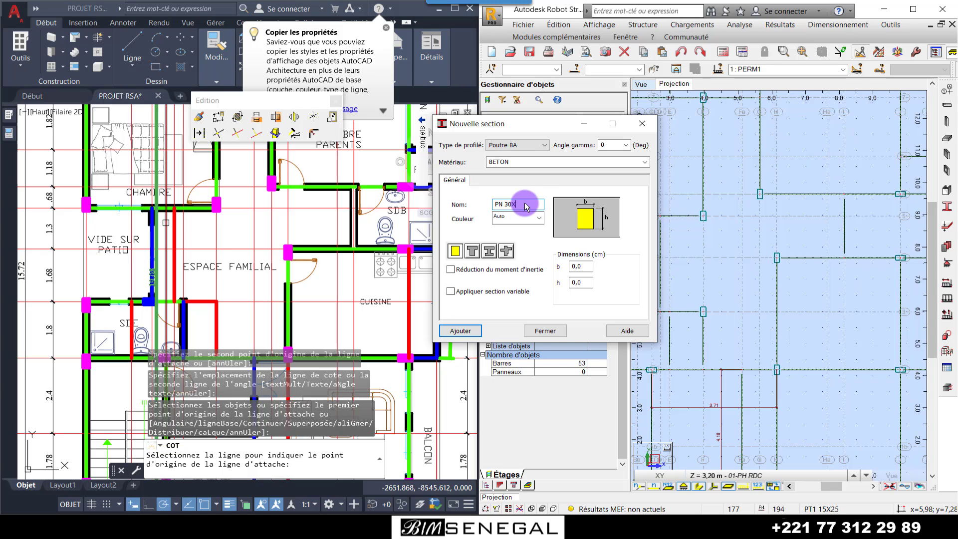
double_click(580, 265)
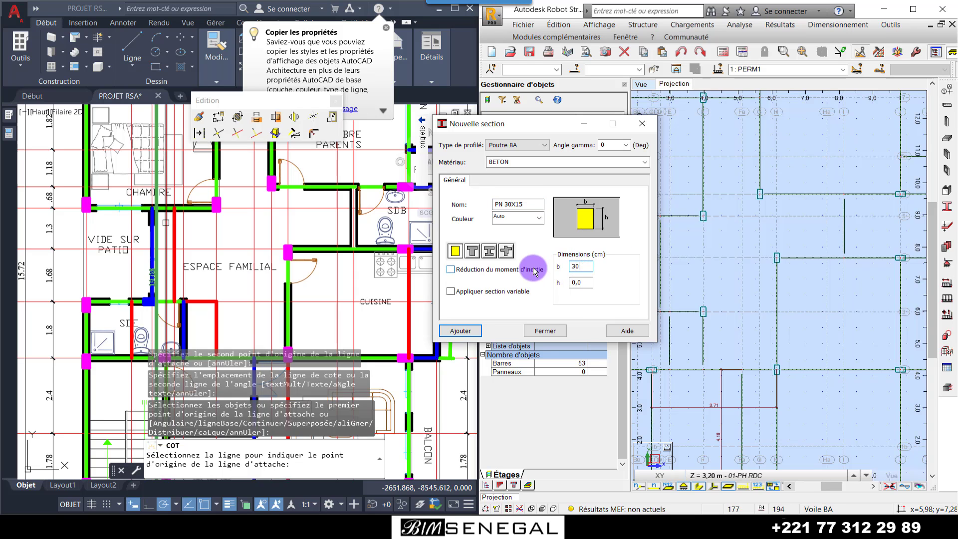
double_click(580, 282)
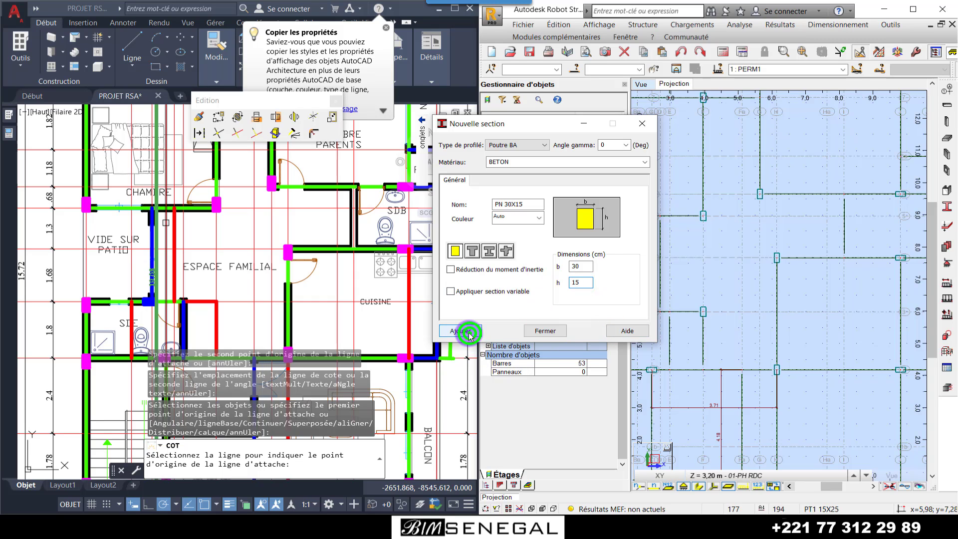
click(535, 331)
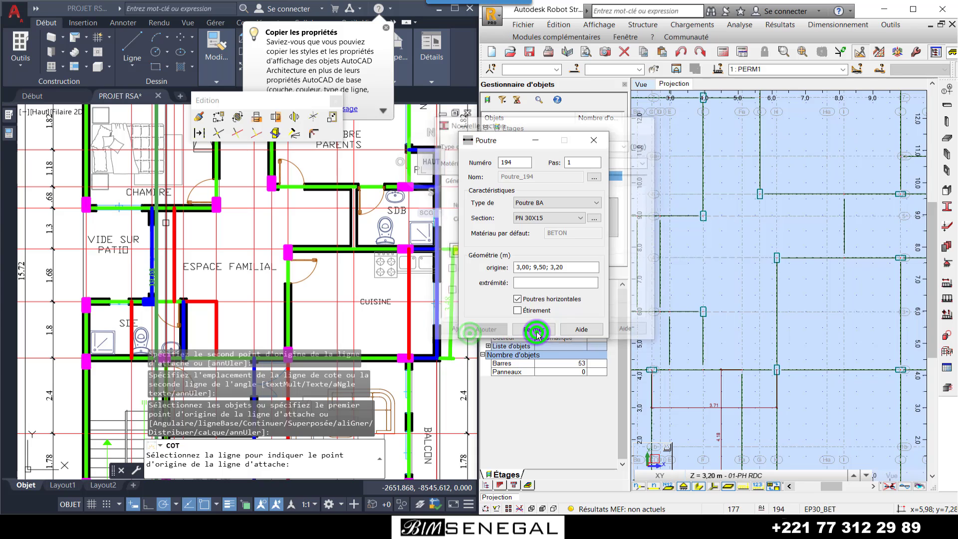
Add a PN 30X15 beam at level 3.20 m from the column at 6.14; 7.66 up to the beam at 6.14; 9.64
click(567, 269)
scroll(803, 217, up, 2)
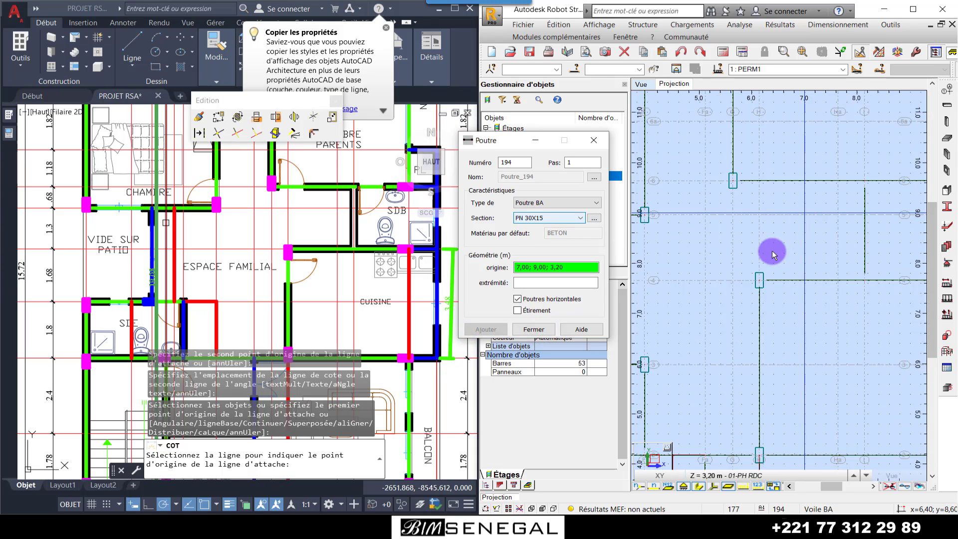
click(759, 280)
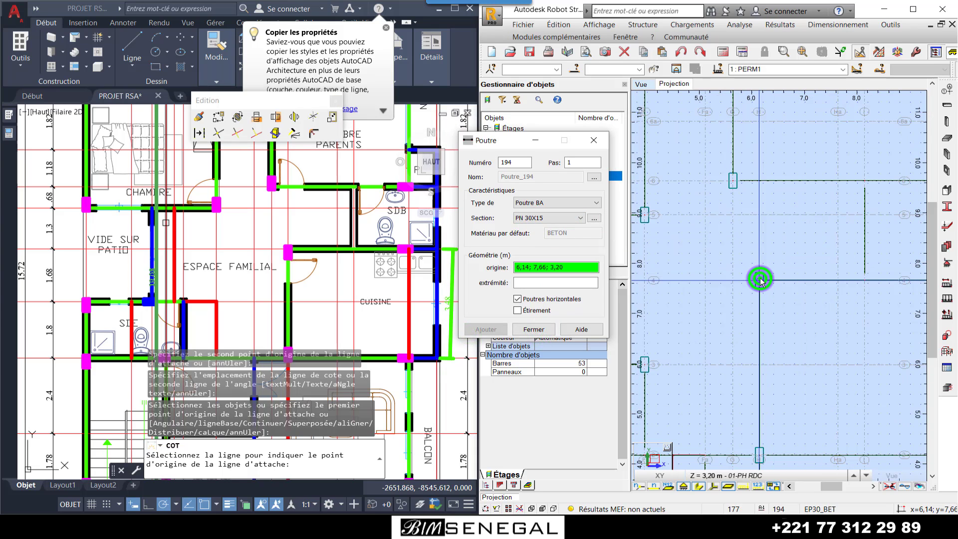
click(758, 189)
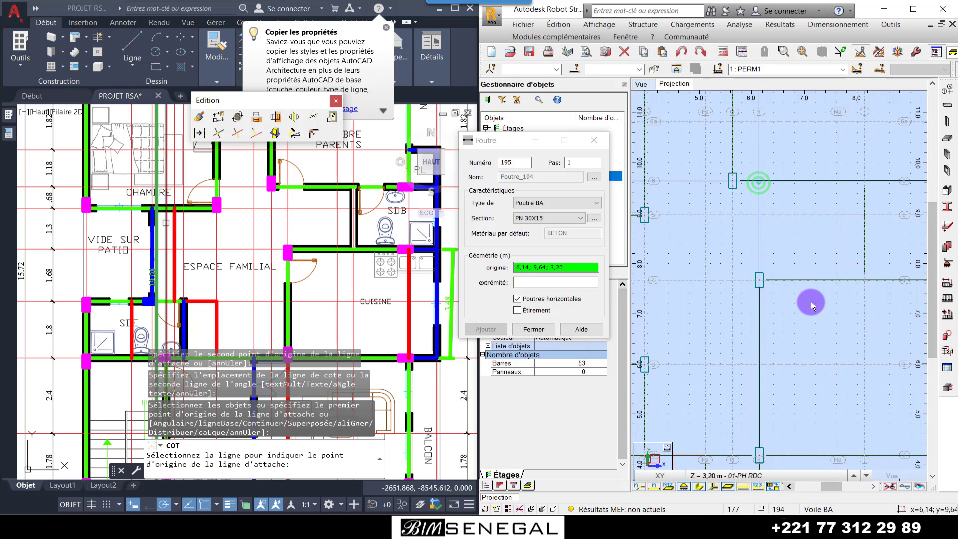
scroll(848, 299, down, 2)
click(593, 141)
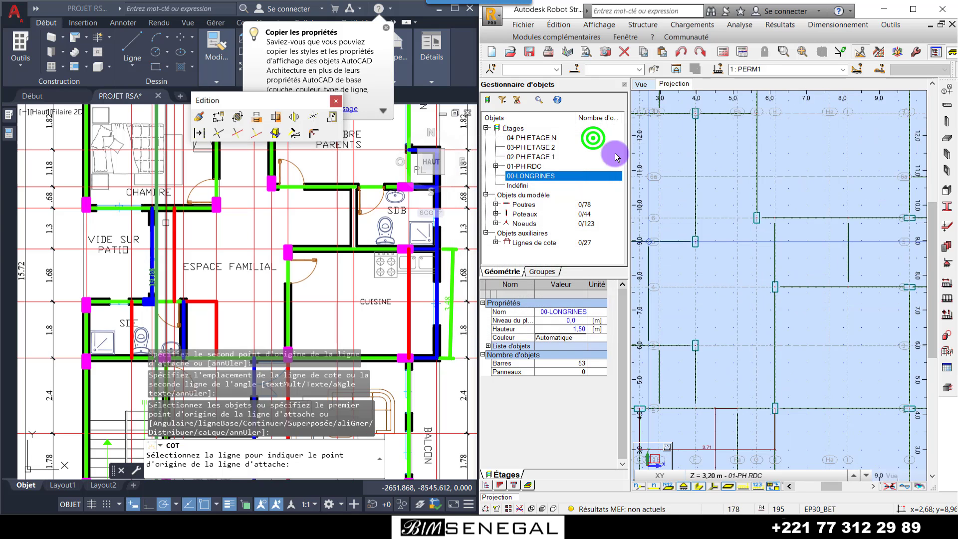
Examine the 01-PH RDC beam layout in Robot and the SAM partition wall near axis 1b in the AutoCAD plan
scroll(780, 261, down, 3)
scroll(710, 279, up, 1)
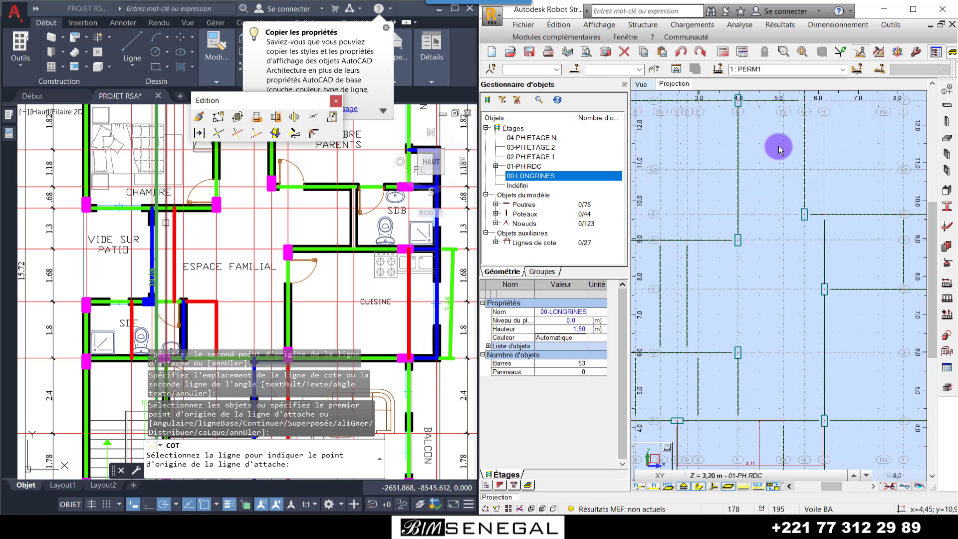
scroll(695, 332, up, 2)
scroll(699, 325, down, 4)
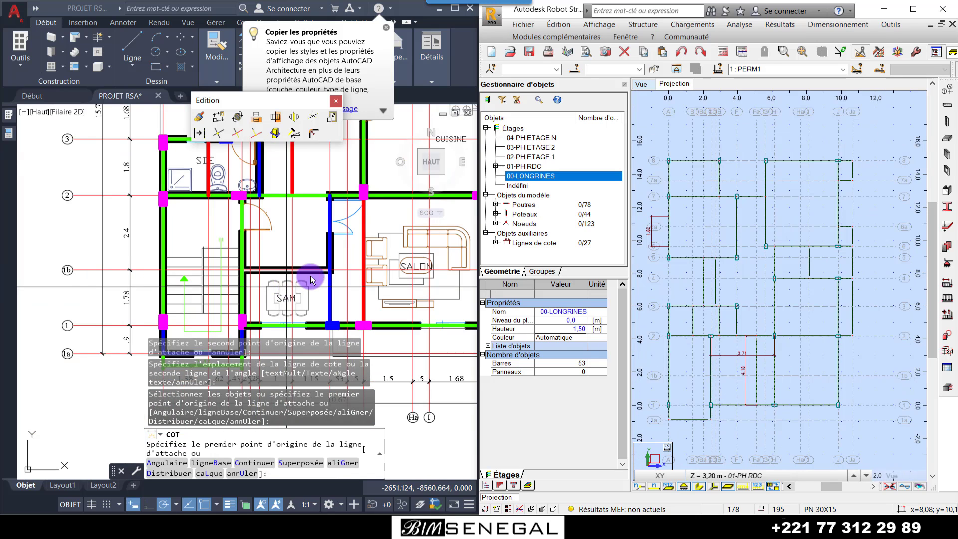
scroll(310, 275, up, 2)
scroll(319, 274, up, 2)
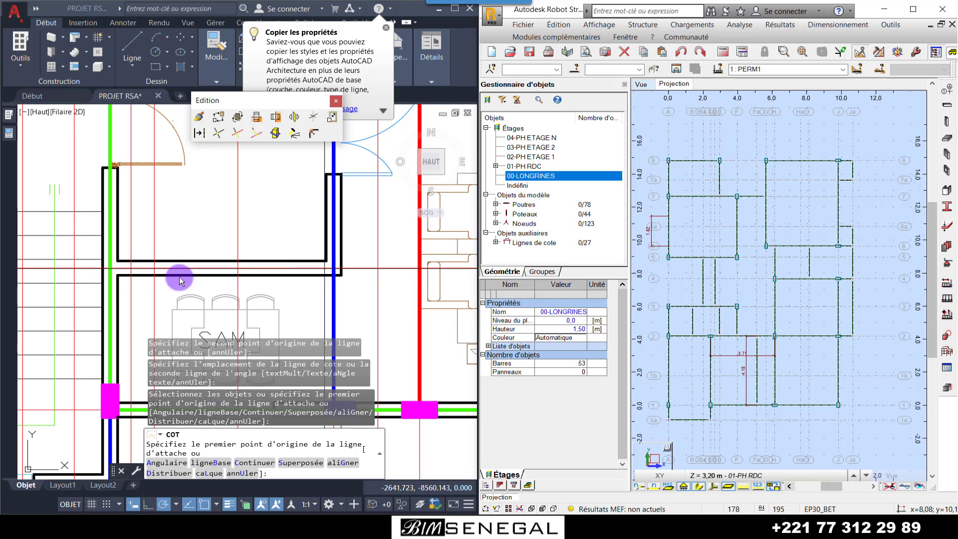
scroll(204, 289, down, 5)
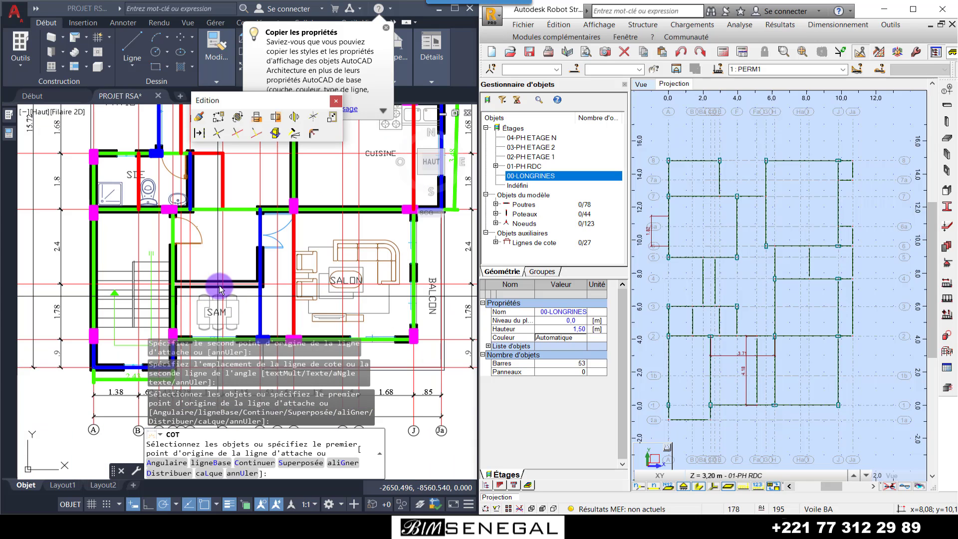
scroll(260, 295, down, 4)
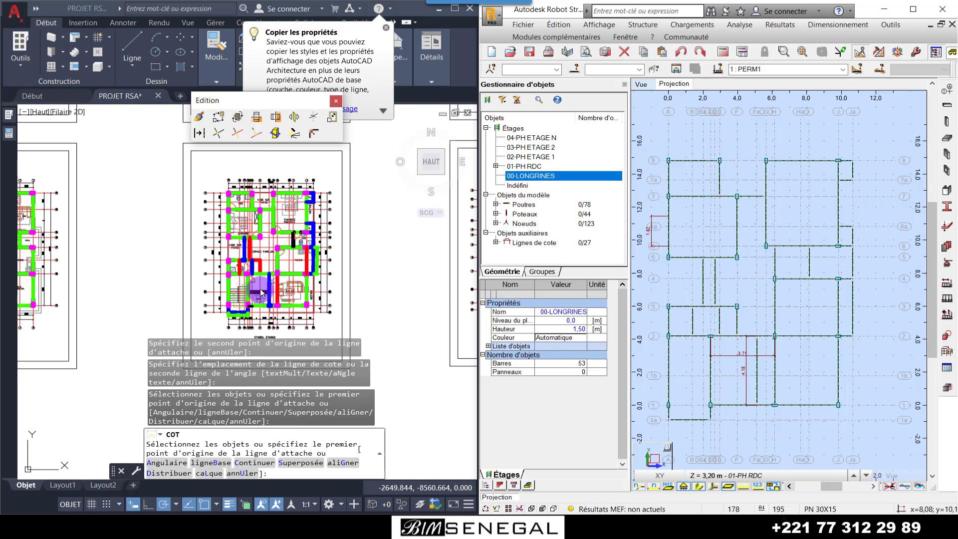